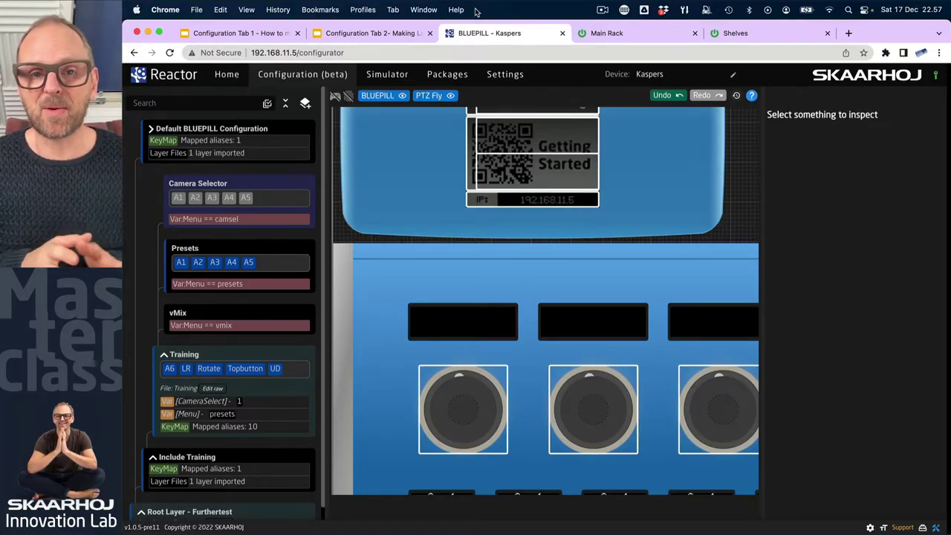
Step: Examine the LR behavior in the Training layer, including its extended feedback and event handler settings
scroll(502, 269, down, 5)
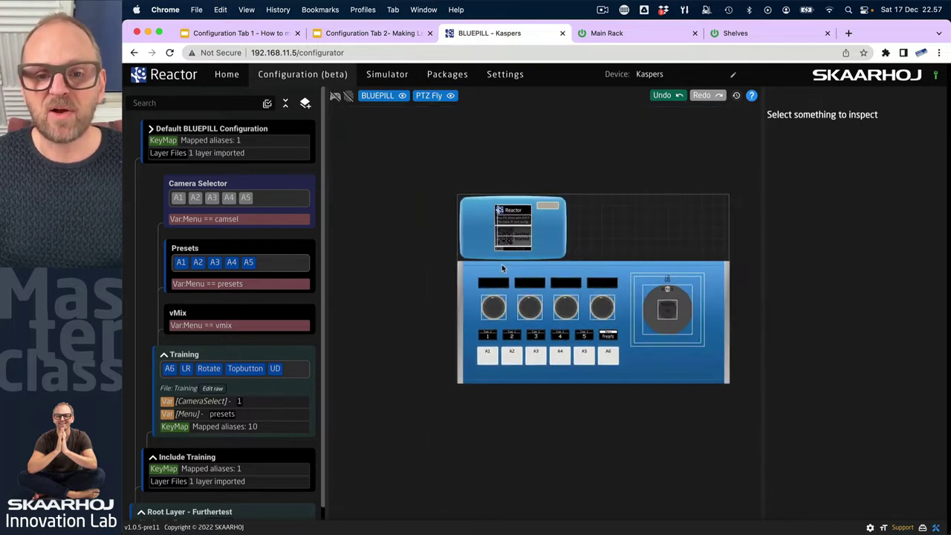
drag(587, 272, 521, 276)
scroll(520, 278, up, 4)
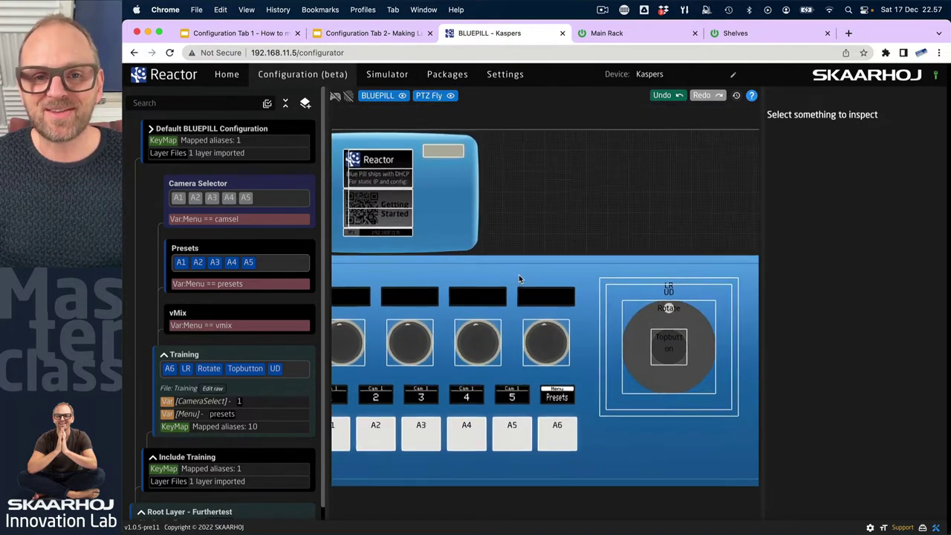
scroll(519, 279, down, 2)
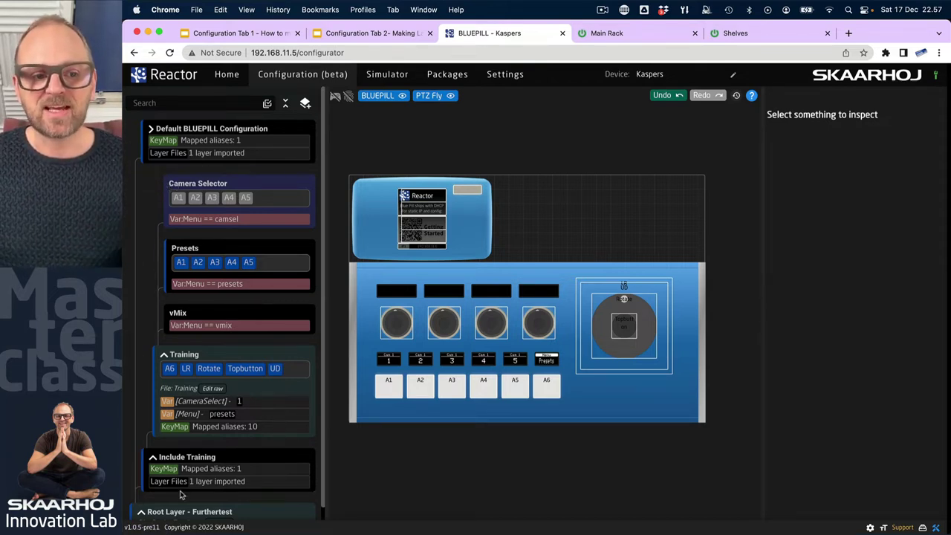
click(186, 368)
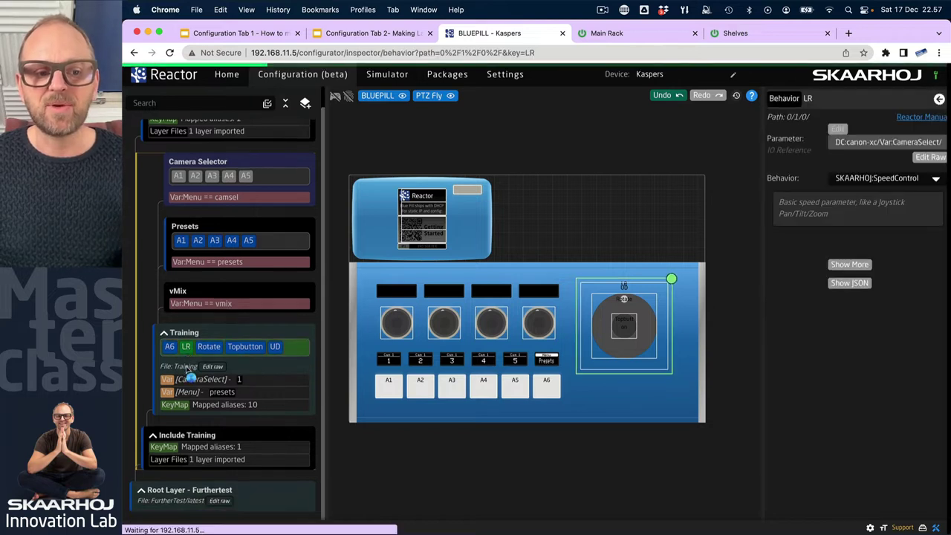
click(865, 267)
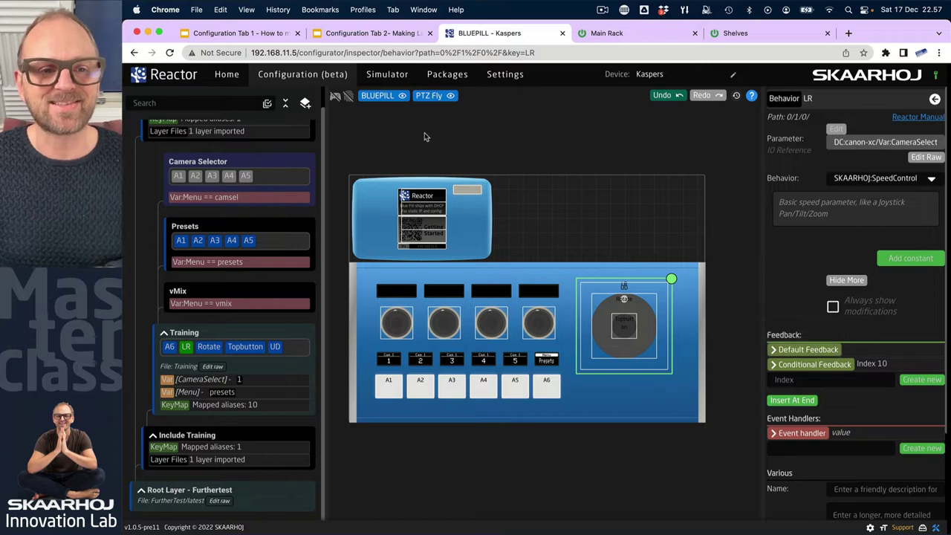
Step: Check the project's panels and connected devices on the home page, and return to the configuration
click(228, 75)
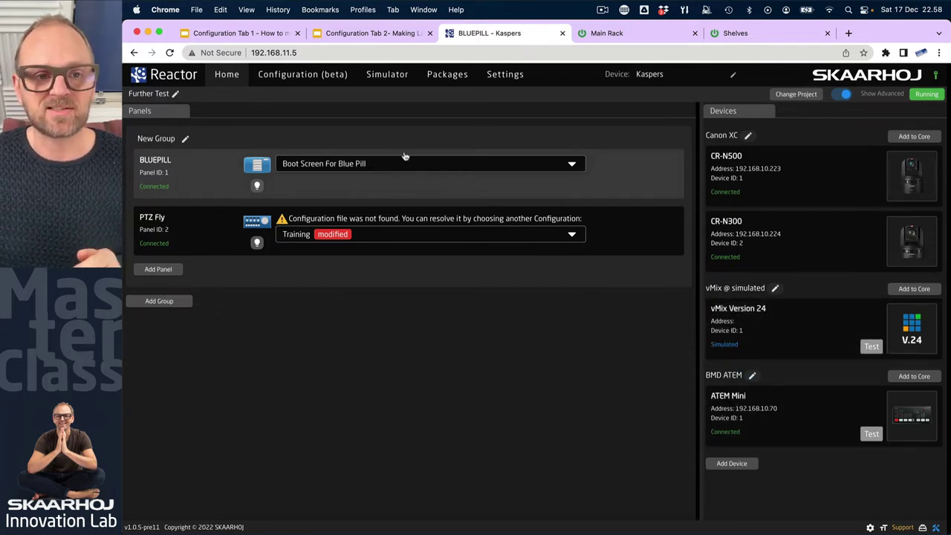
click(303, 77)
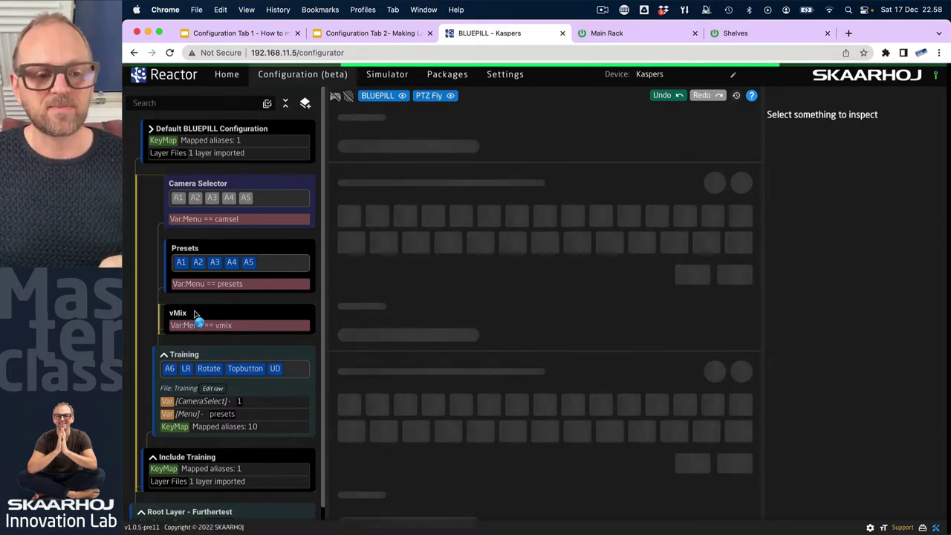
Step: Create separate behaviors for the five panel buttons A1 to A5 on the vMix layer
click(194, 315)
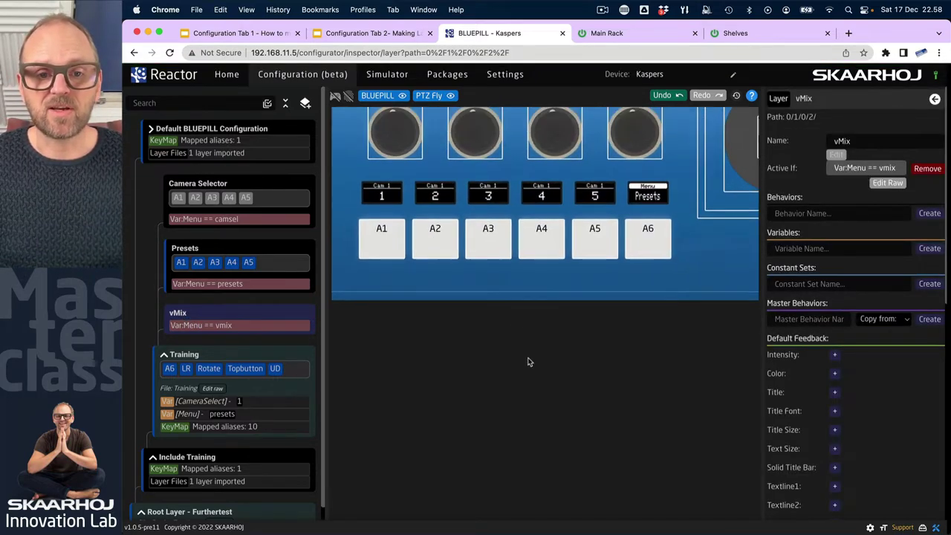
drag(386, 377, 615, 332)
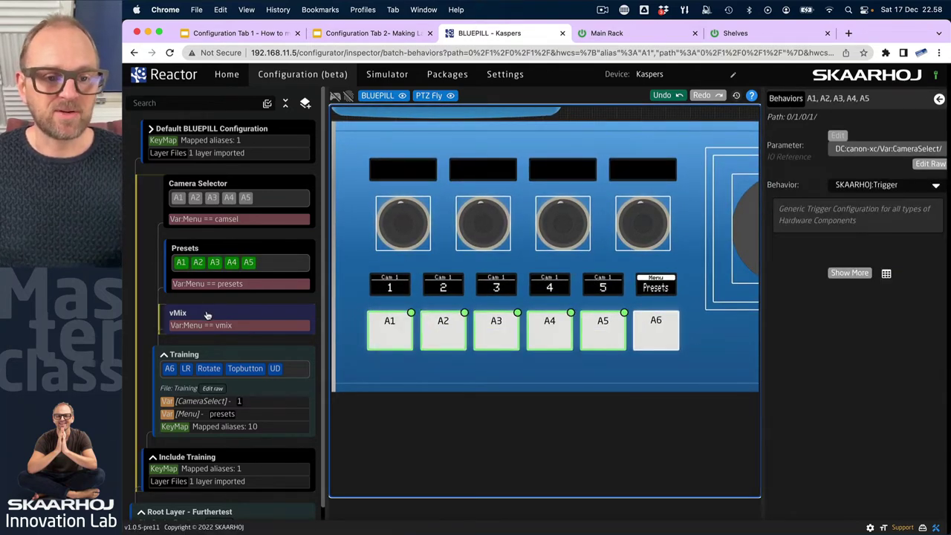
right_click(409, 326)
click(437, 330)
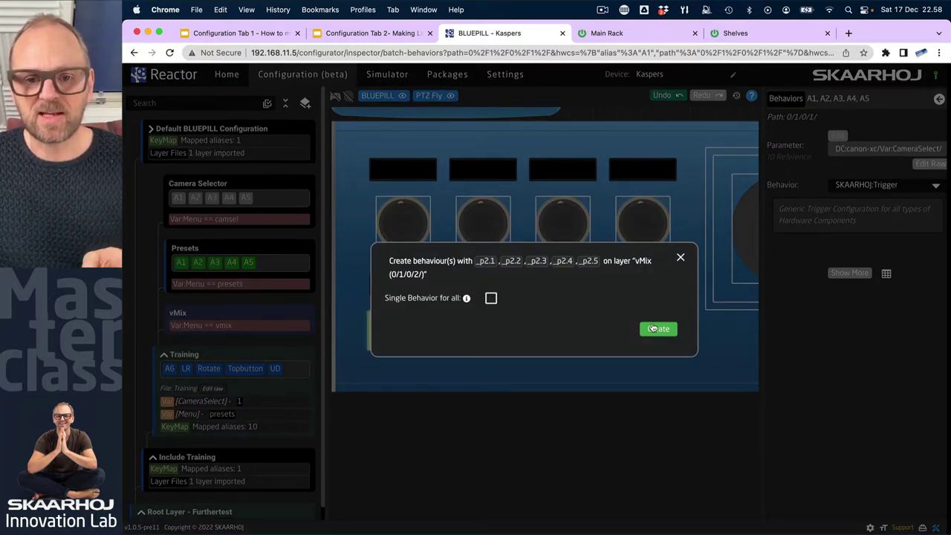
click(655, 329)
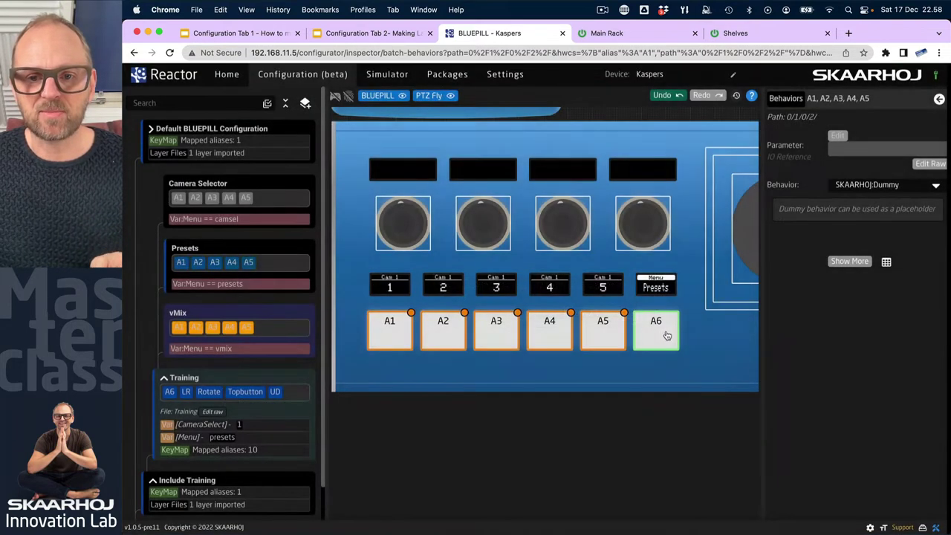
Step: Assign the vMix Version 24 parameter Preview Input with Mix 1 to the vMix layer's A1 behavior
click(179, 329)
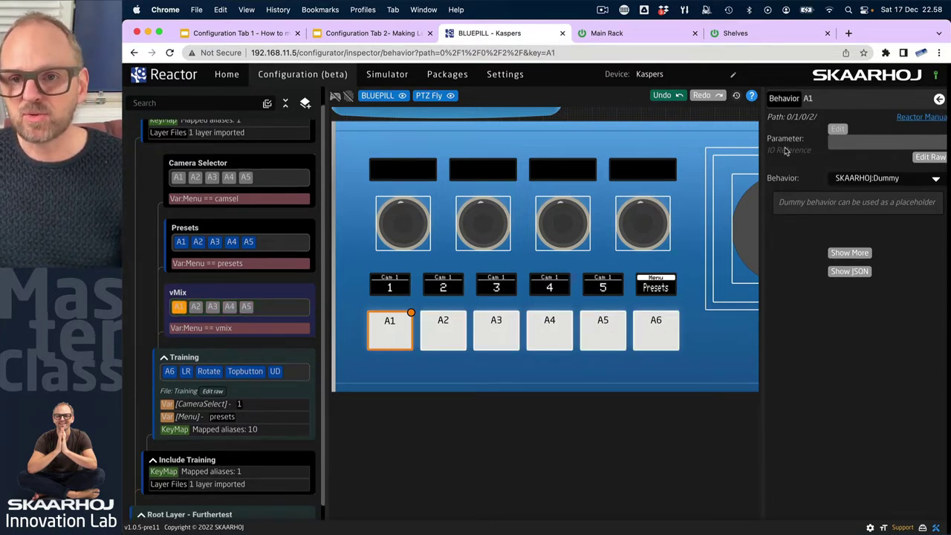
click(837, 129)
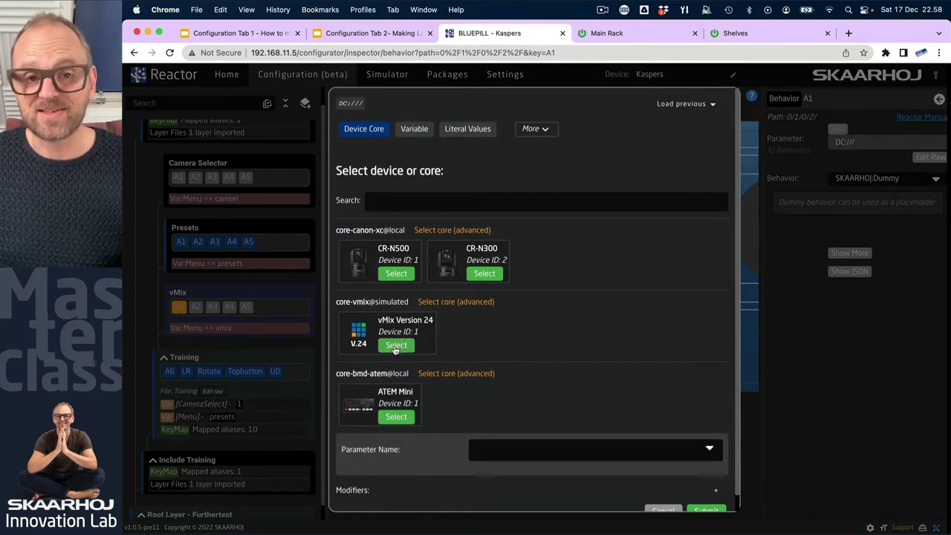
click(395, 346)
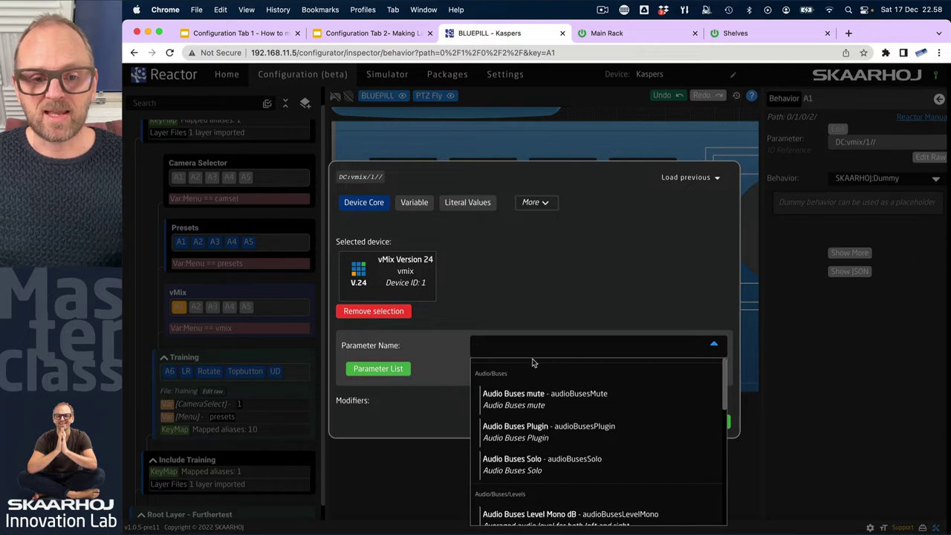
text(preview)
scroll(542, 431, down, 2)
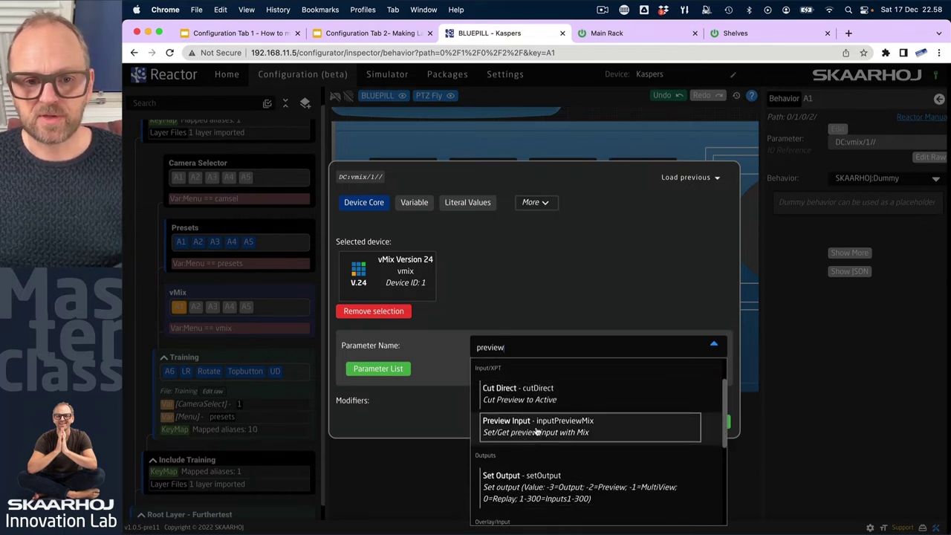
scroll(536, 431, down, 3)
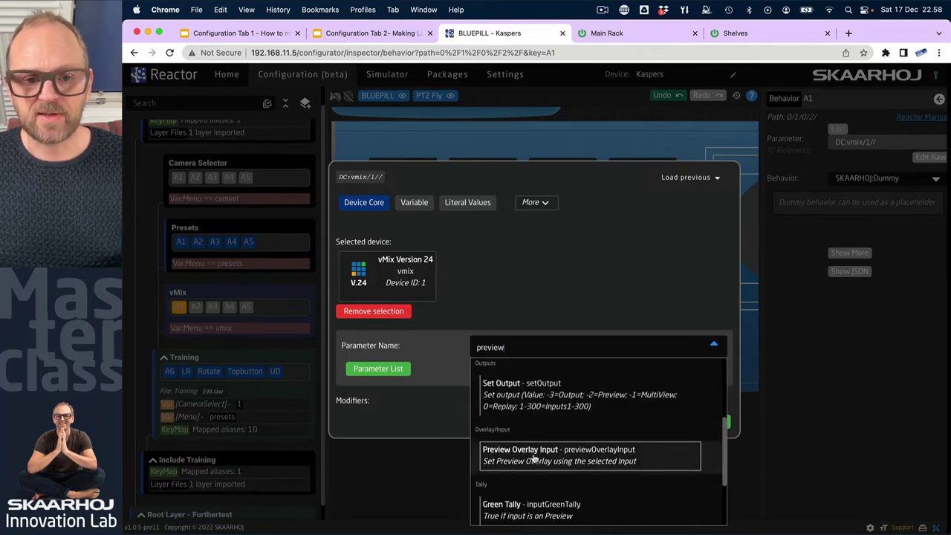
scroll(550, 439, up, 4)
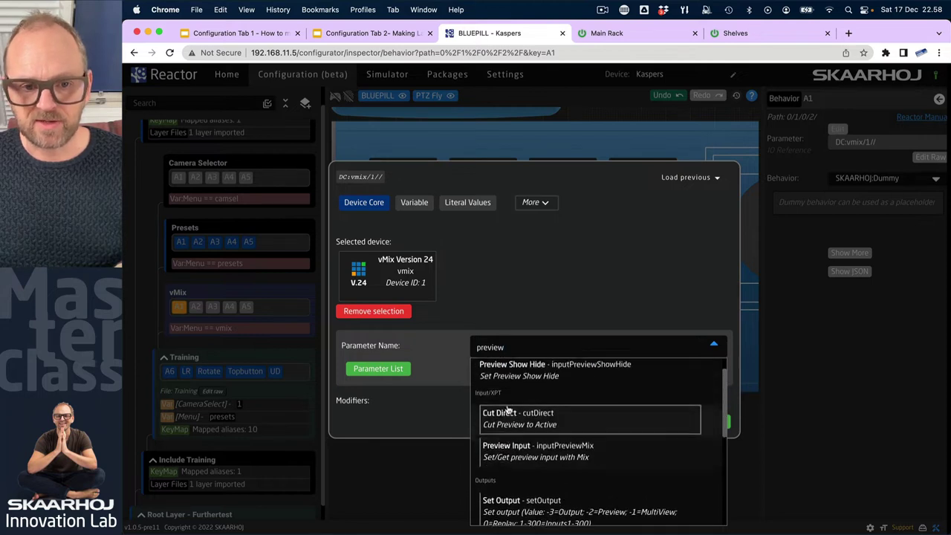
click(525, 460)
click(571, 368)
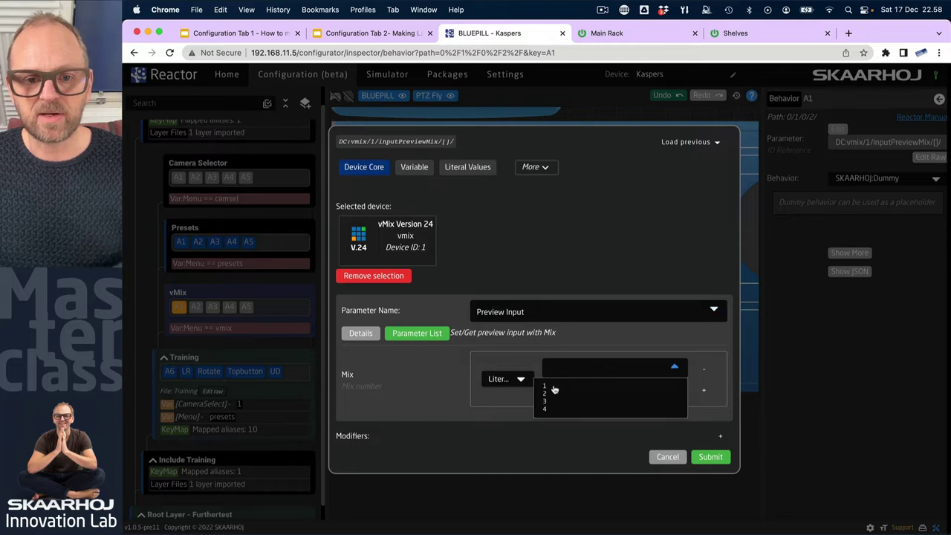
click(550, 388)
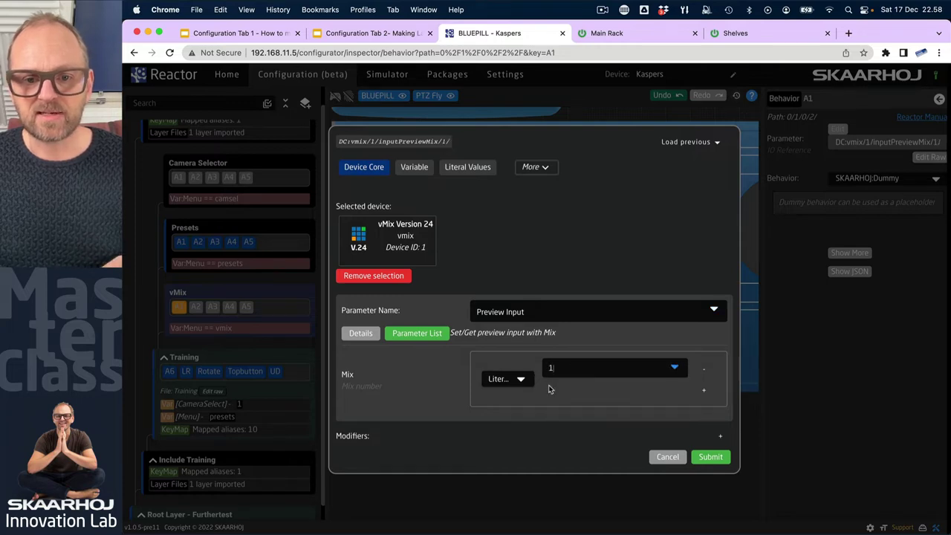
click(711, 458)
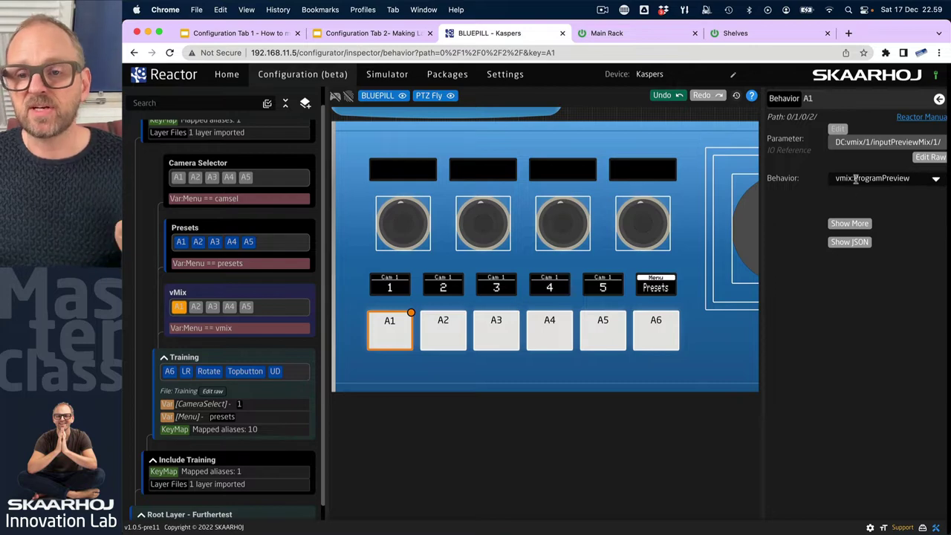
Step: Review the available Mix choices in the A1 behavior's Preview Input parameter, keeping Mix 1
click(838, 130)
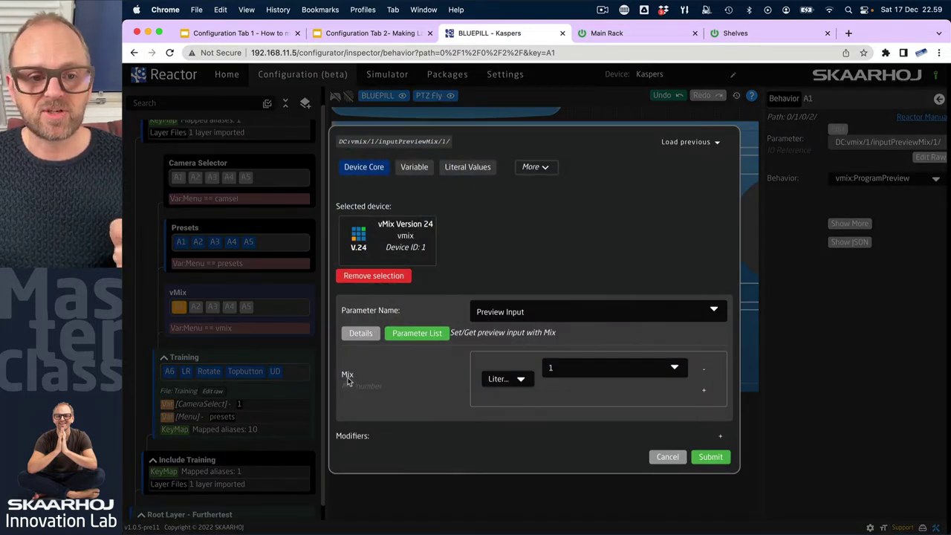
click(581, 368)
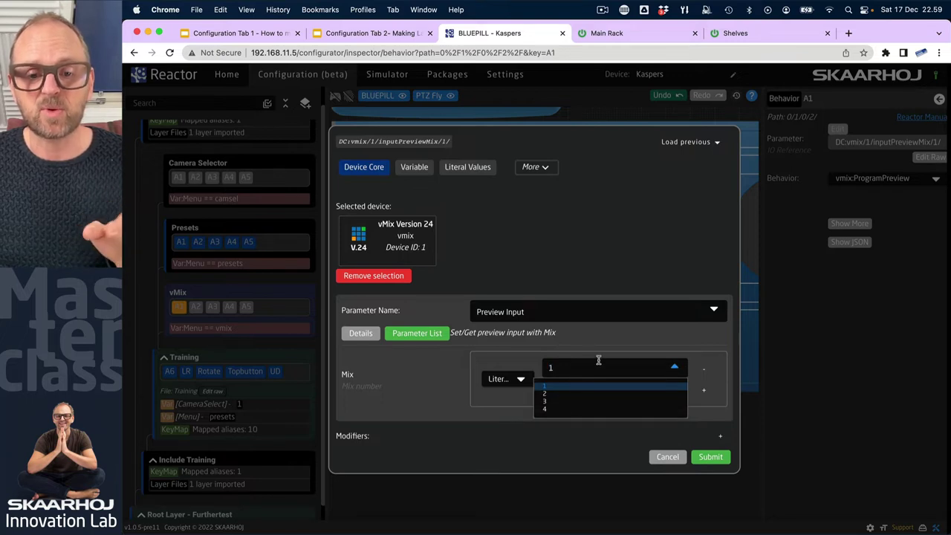
click(639, 349)
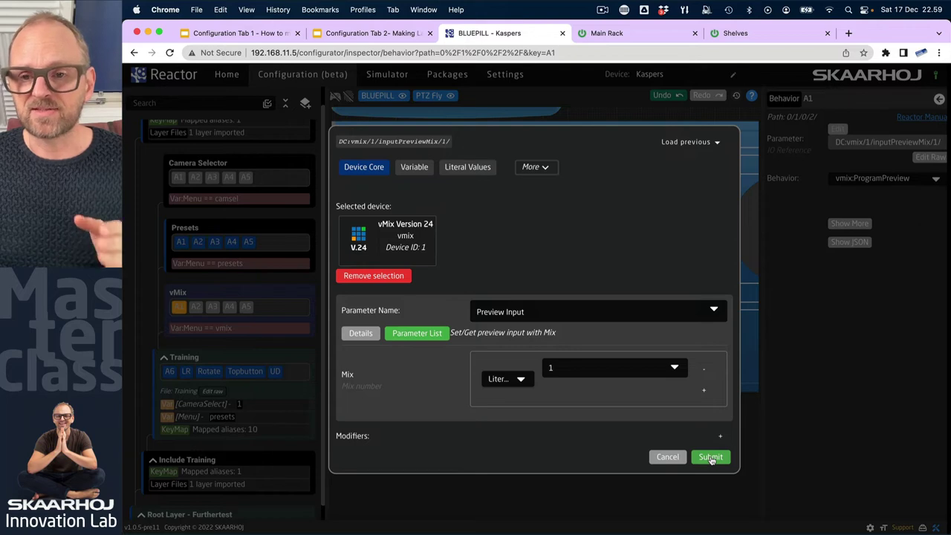
click(712, 458)
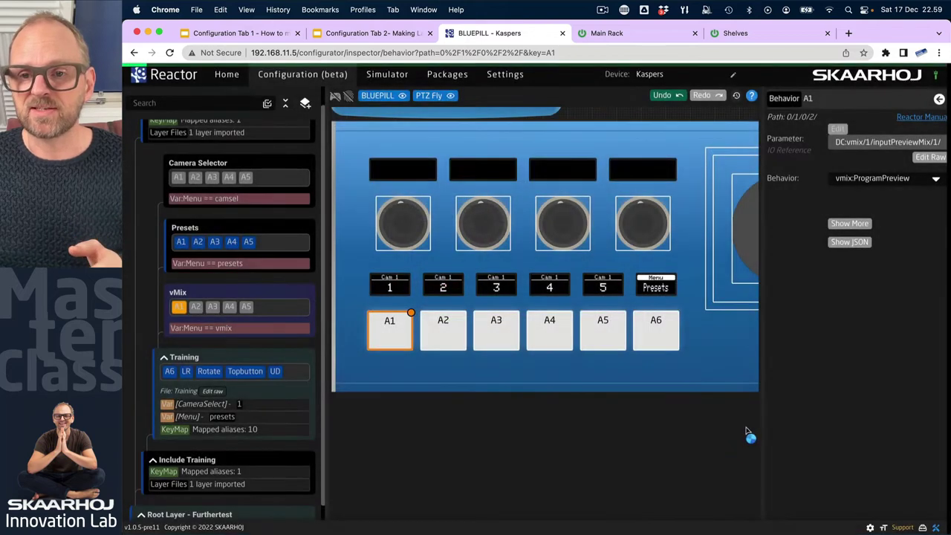
Step: Change the A1 behavior to SKAARHOJ:SetValue and set its MatchValue to 1
click(872, 177)
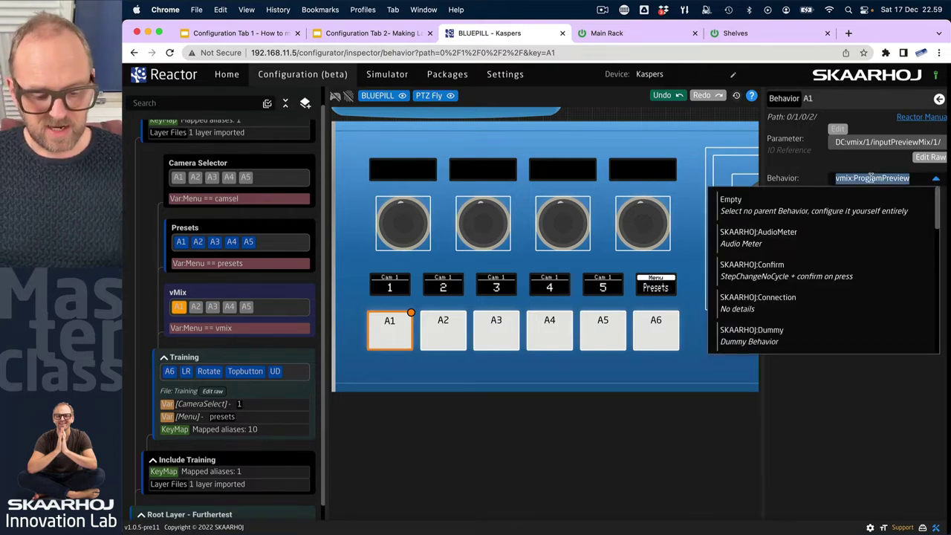
text(set)
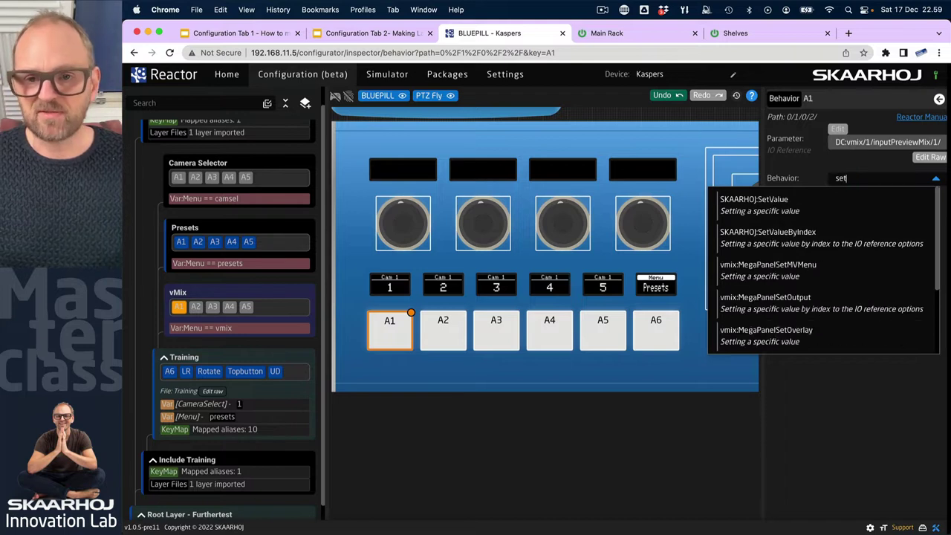
click(764, 202)
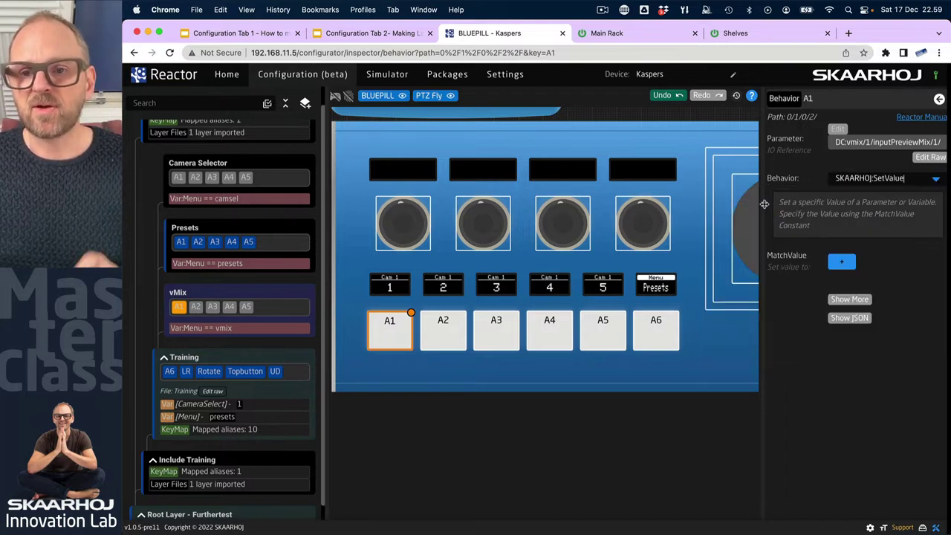
click(843, 262)
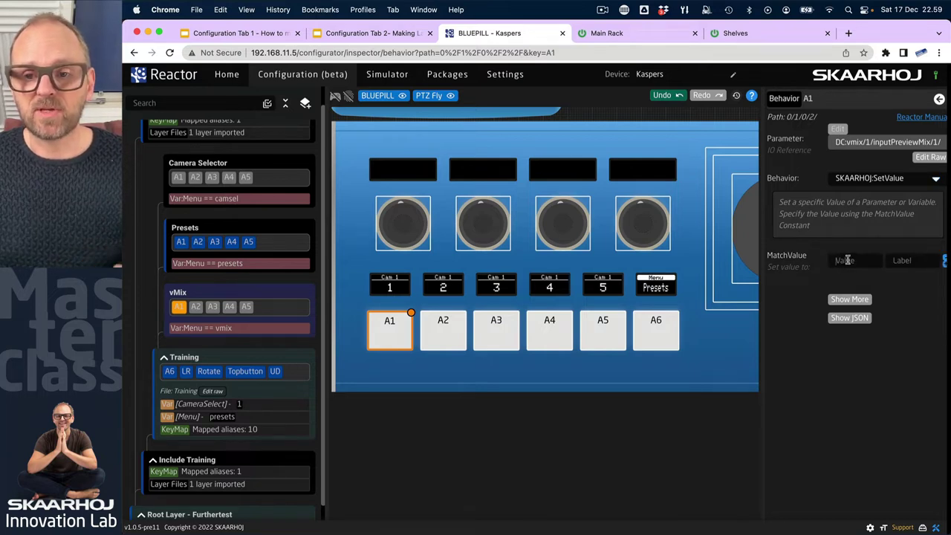
text(1)
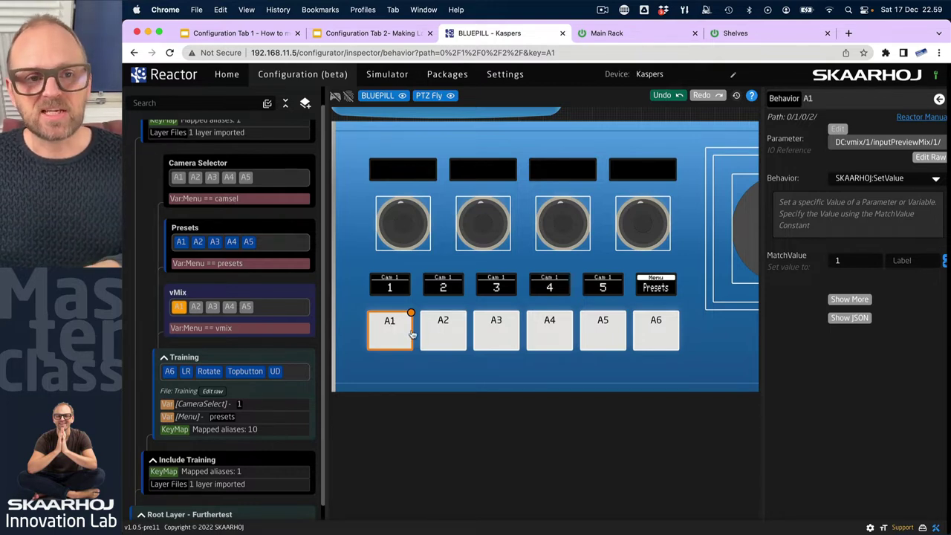
Step: Select the vMix layer and temporarily preview it as active on the panel's displays
click(208, 296)
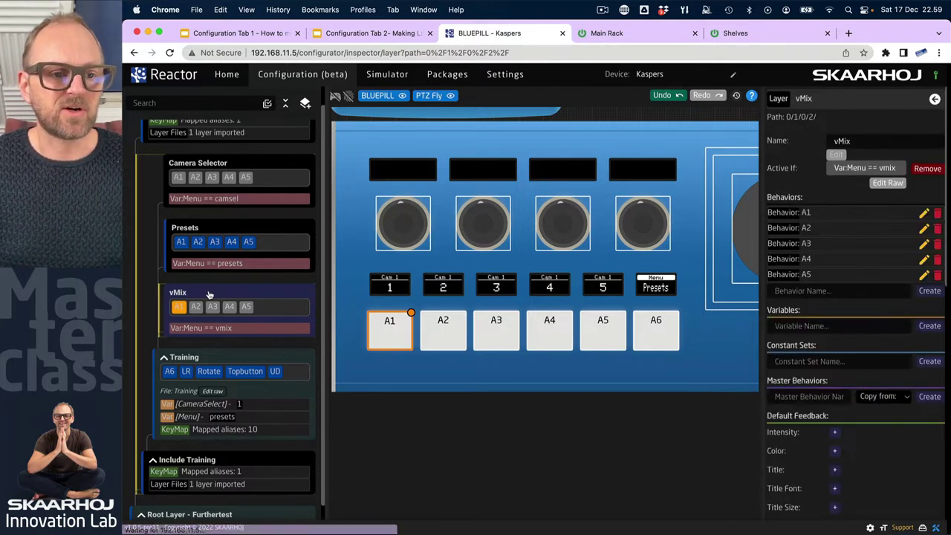
click(782, 102)
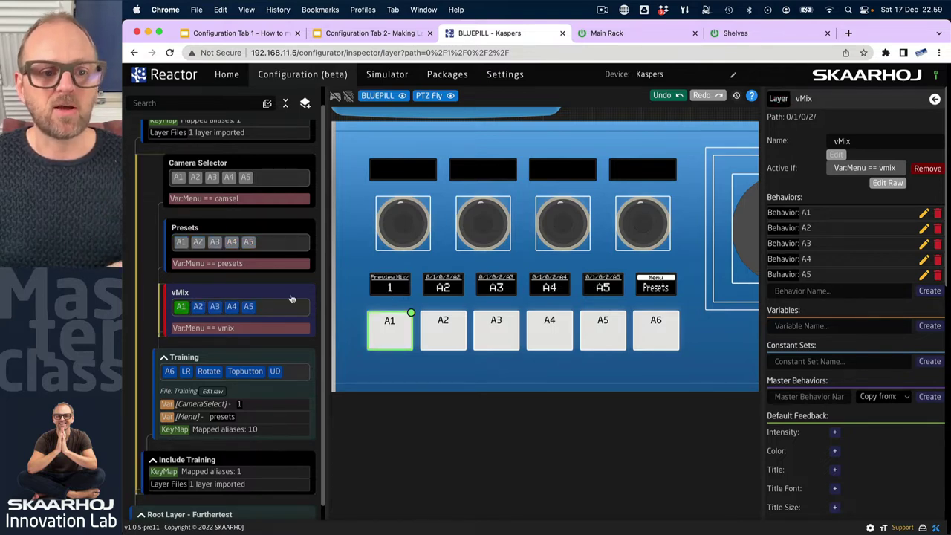
click(775, 103)
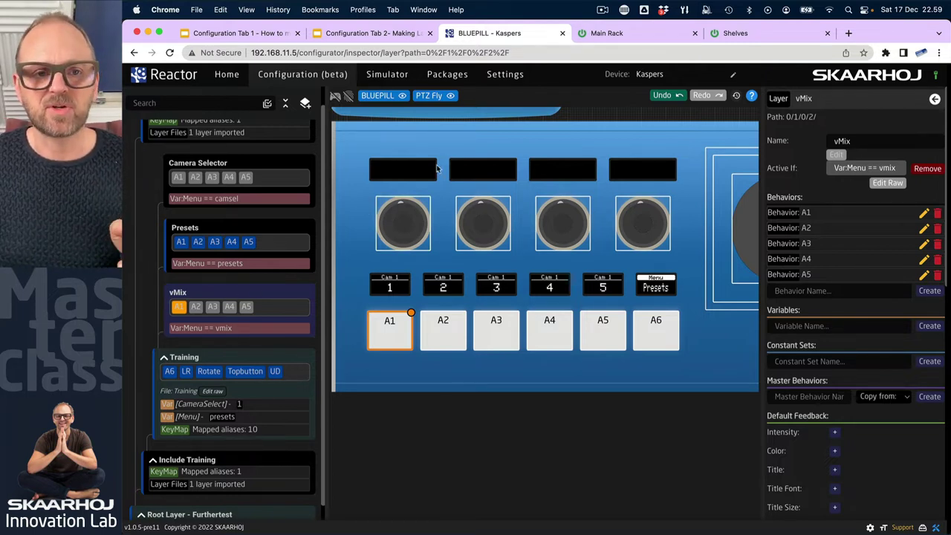
Step: Cycle the panel's menu to vMix with button A6 in simulation mode, and leave simulation mode
click(335, 98)
click(657, 340)
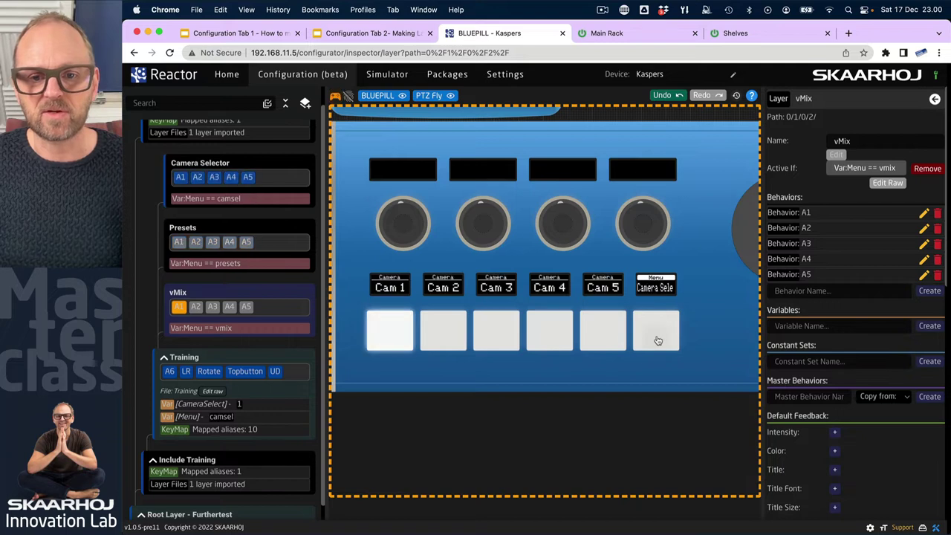
click(658, 340)
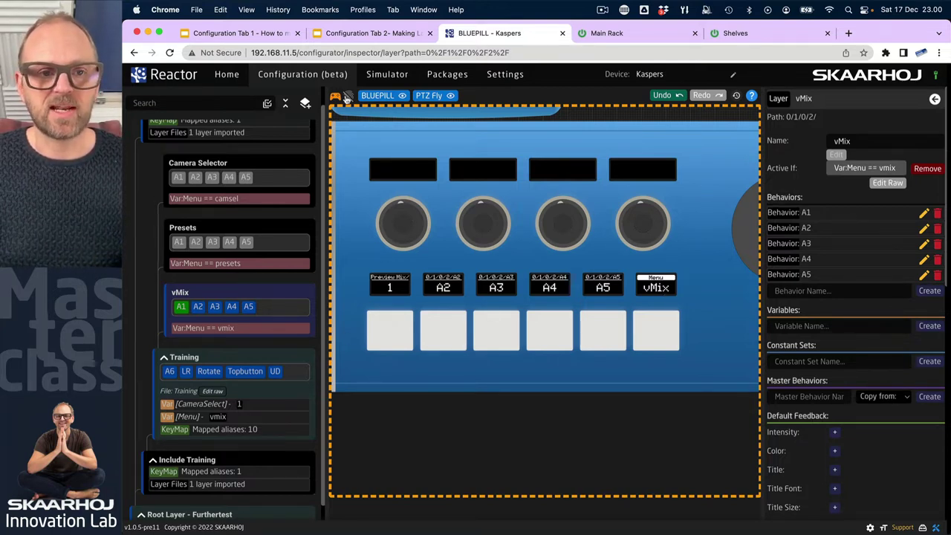
click(336, 97)
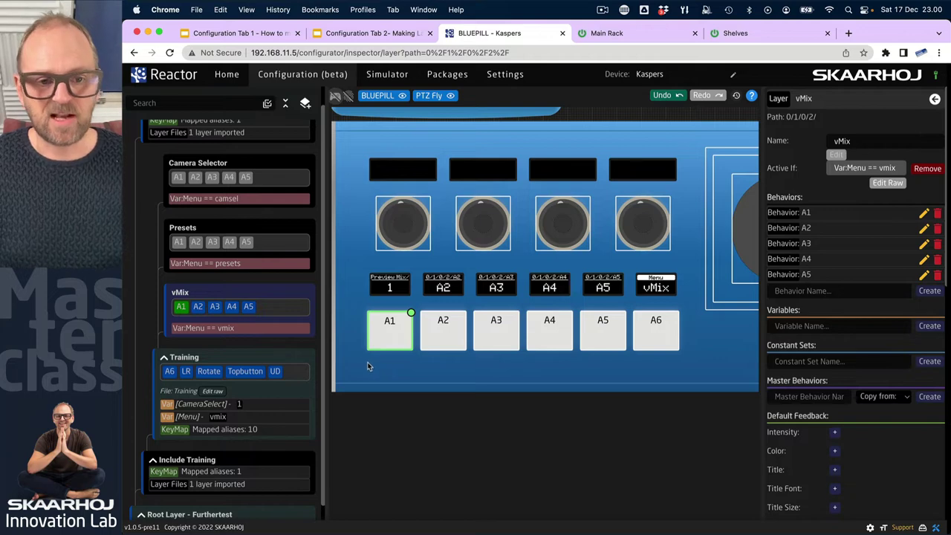
Step: Batch edit the vMix layer's A1 to A5 behaviors, copying A1's DC:vmix/1/inputPreviewMix/1/ parameter to all of them
drag(367, 361, 619, 336)
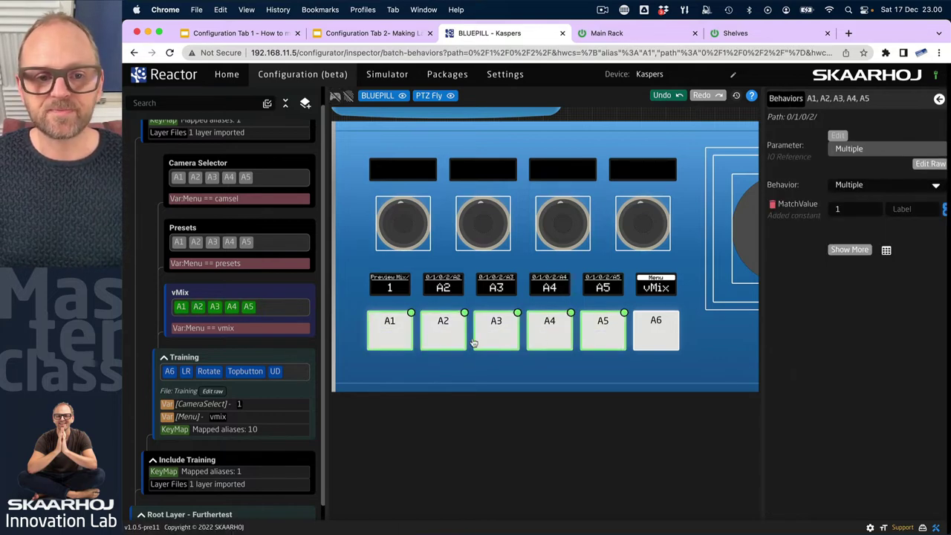
click(887, 251)
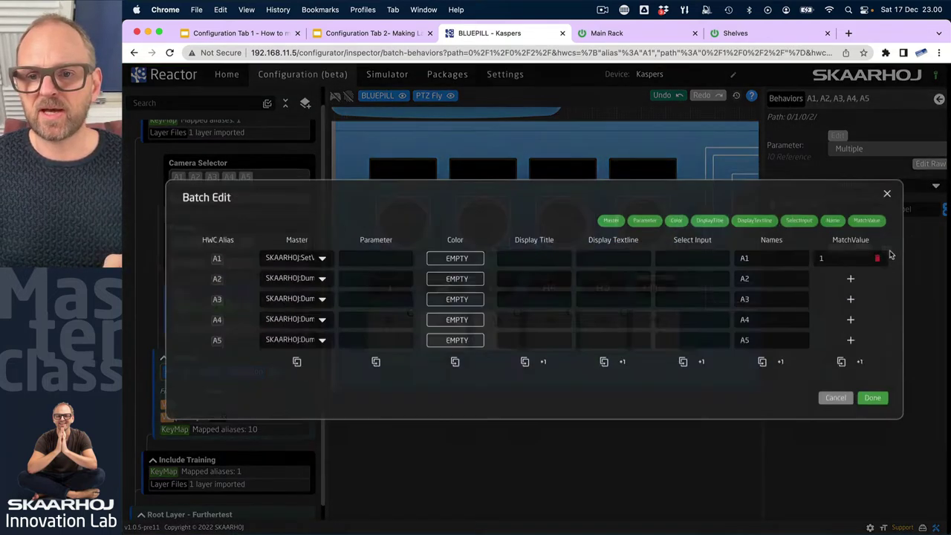
click(382, 255)
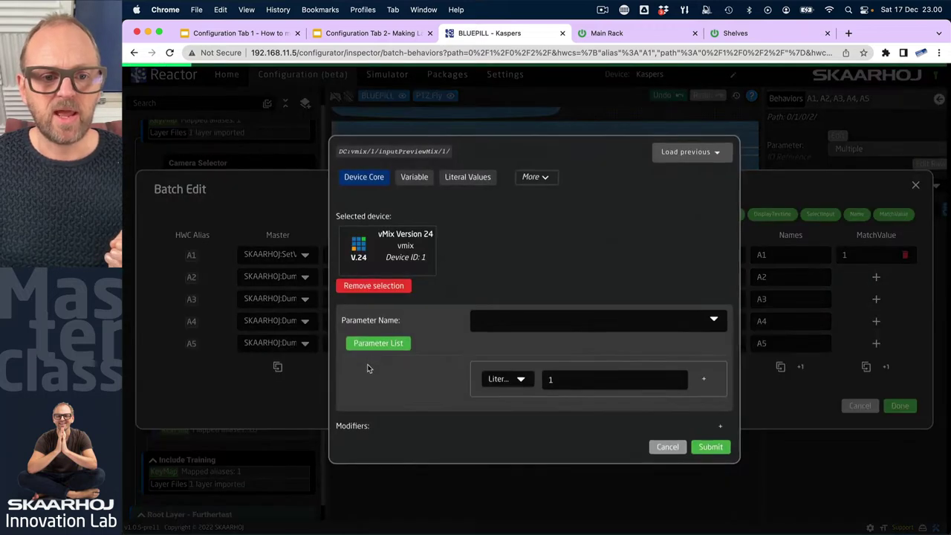
click(667, 456)
click(363, 366)
click(363, 367)
click(363, 366)
click(363, 366)
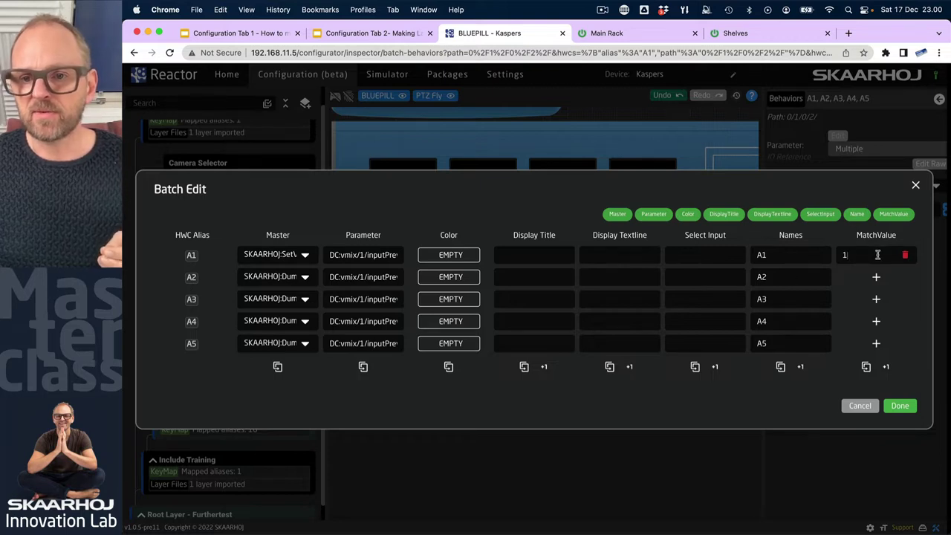
Step: Fill the MatchValue constants of A1 to A5 with incrementing values 1 to 5 and apply the batch edit
click(866, 367)
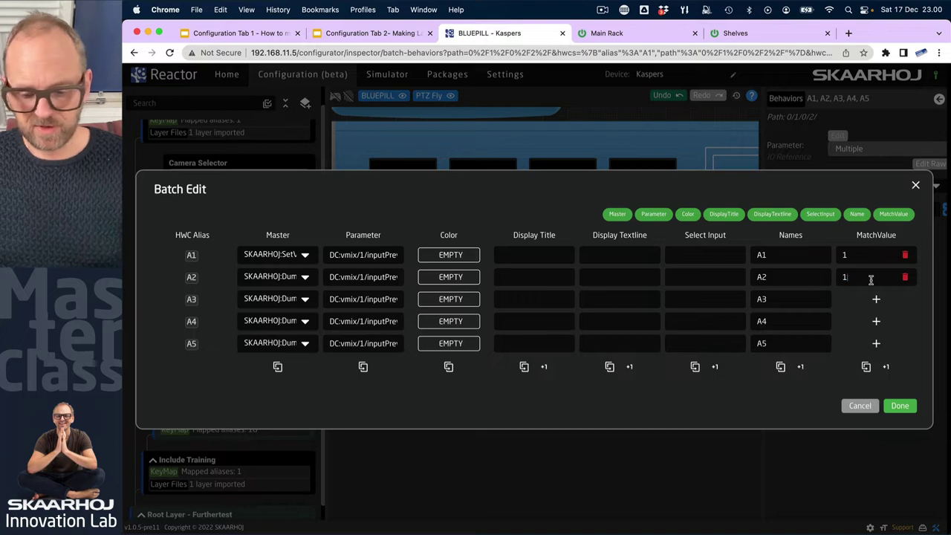
click(886, 367)
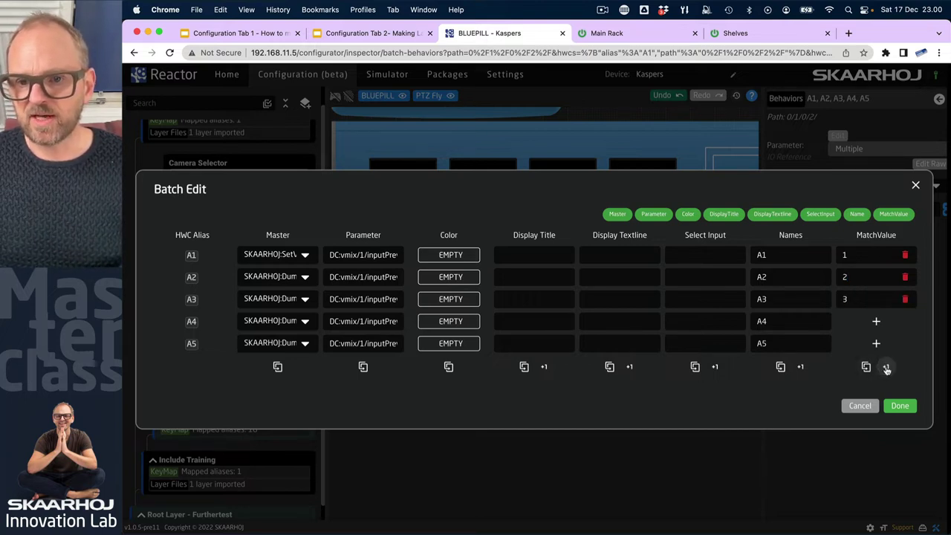
click(887, 367)
click(887, 367)
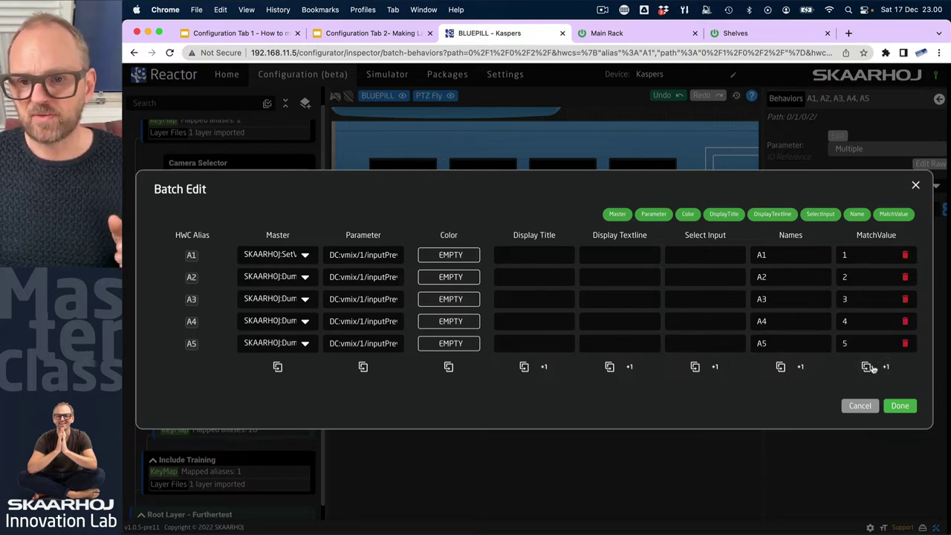
click(900, 406)
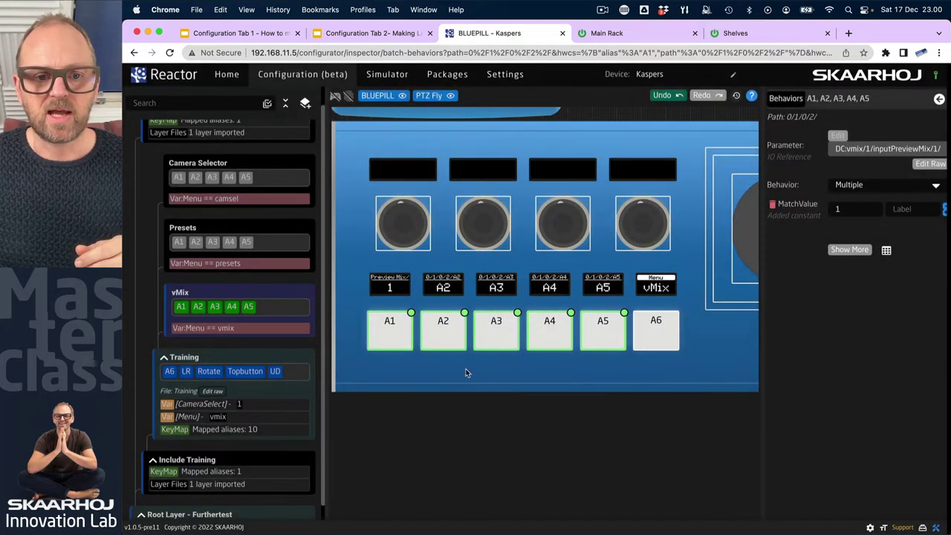
Step: Batch edit A1 to A5 again so that they all use the SKAARHOJ:SetValue master behavior, and apply it
click(886, 251)
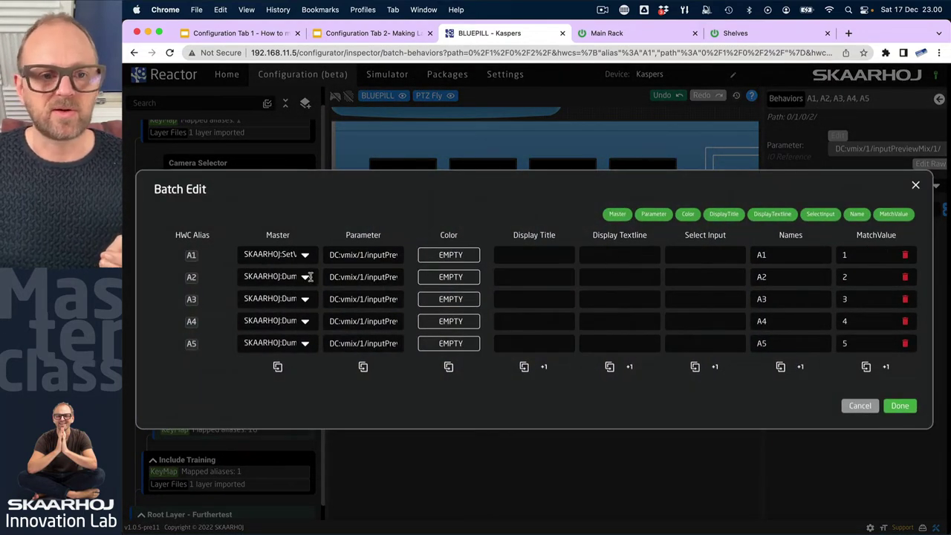
click(290, 257)
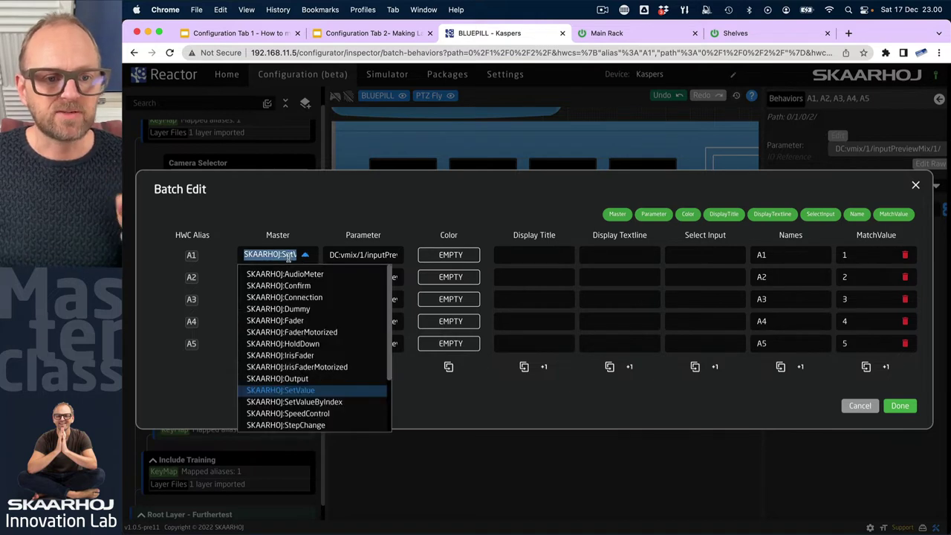
click(301, 390)
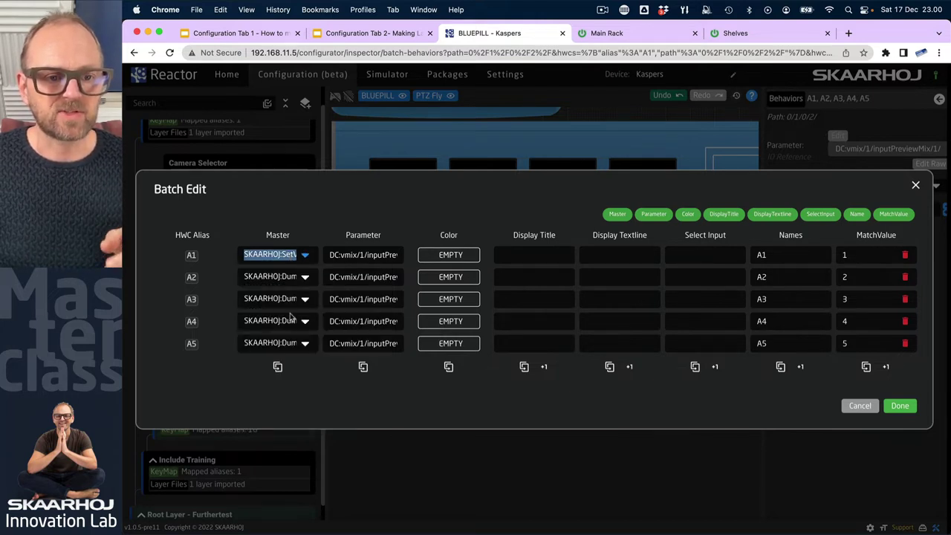
click(277, 366)
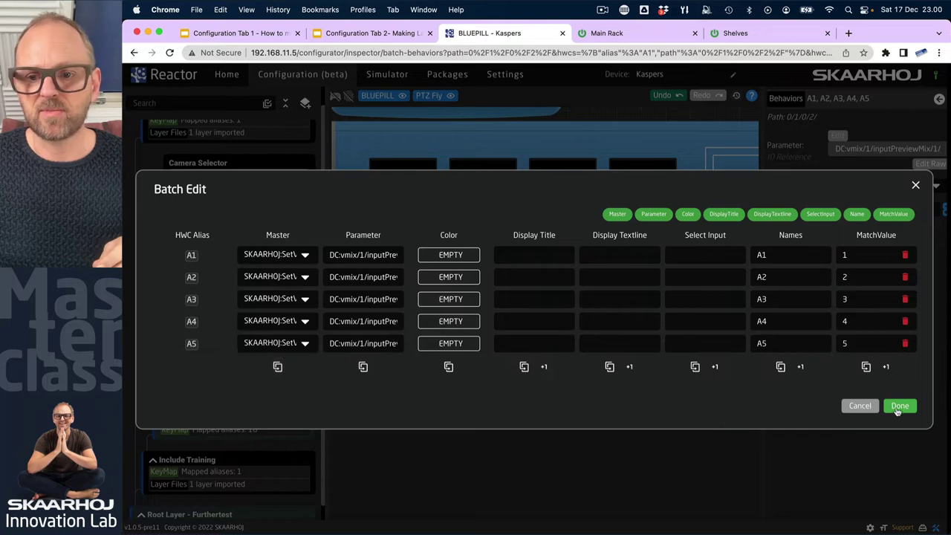
click(900, 405)
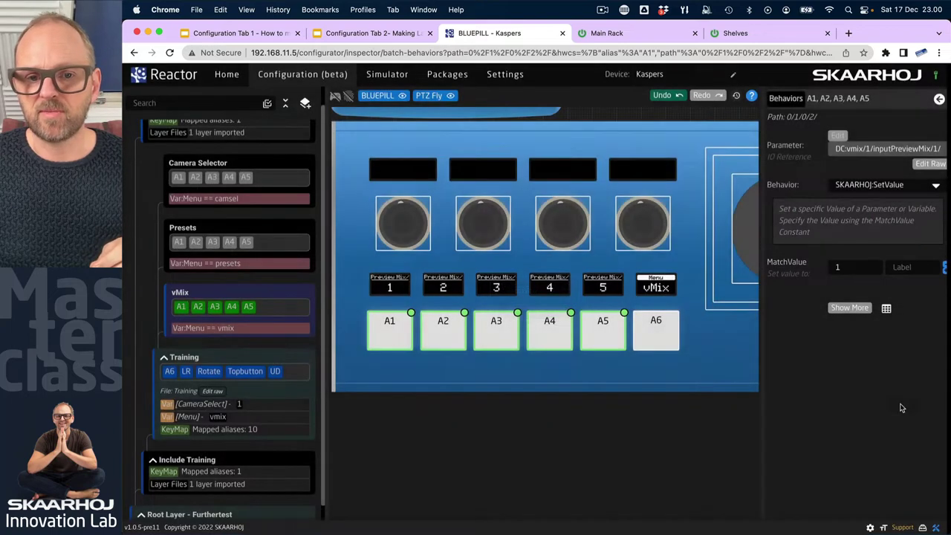
Step: Set the vMix layer's default feedback color to GREEN
click(230, 294)
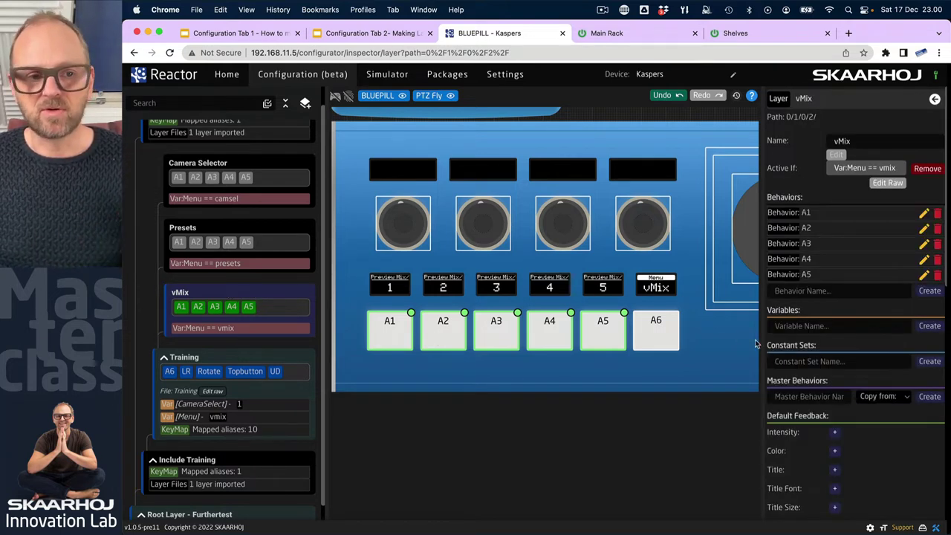
click(834, 454)
click(853, 455)
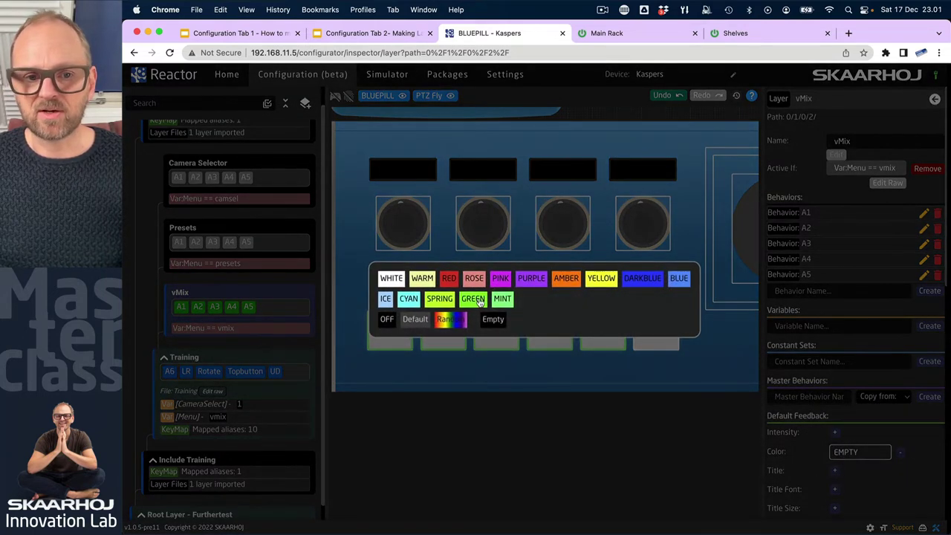
click(471, 301)
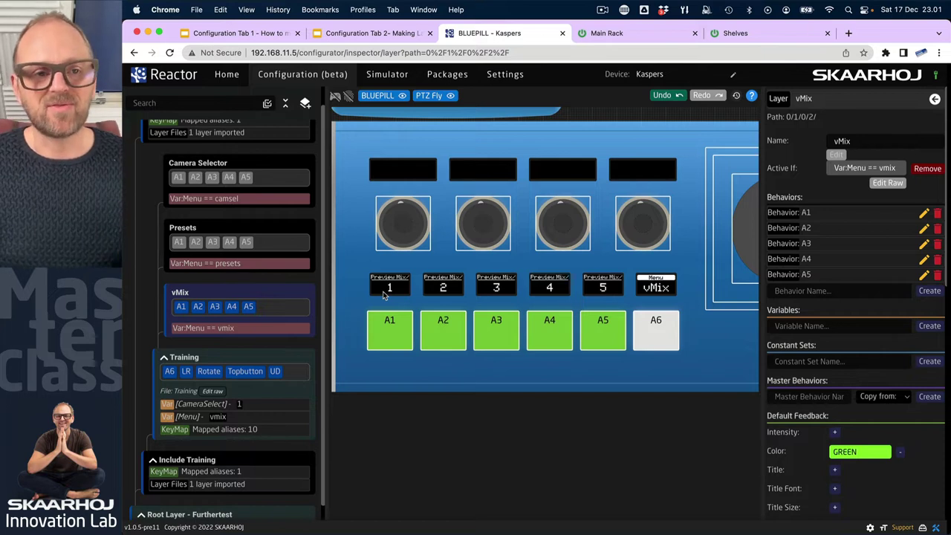
Step: Review the project's device list, including the vMix and ATEM Mini entries, and return to the configuration
click(225, 74)
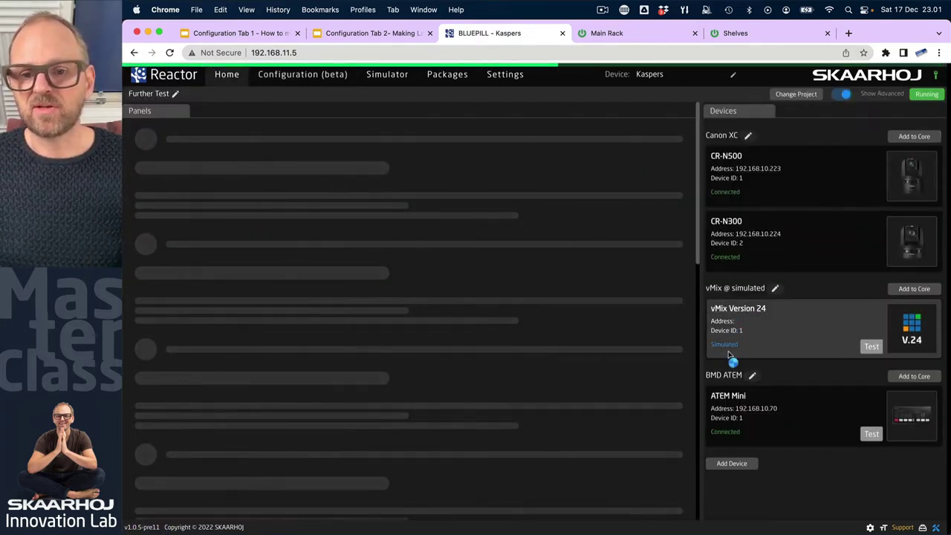
click(306, 74)
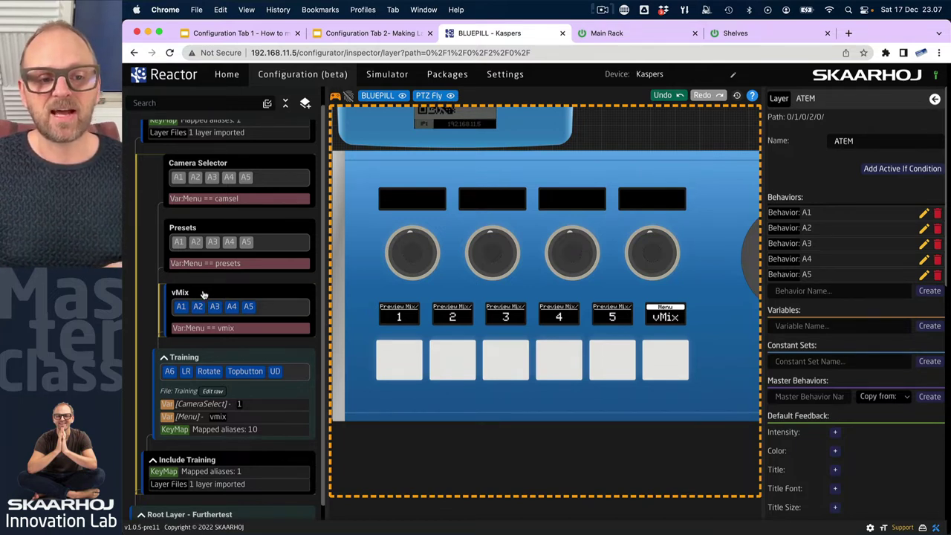
click(227, 75)
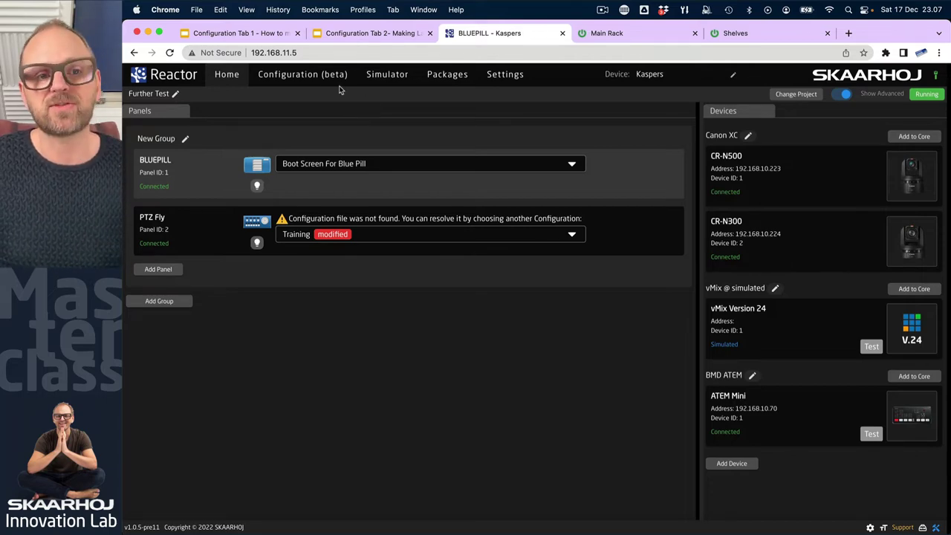
click(307, 76)
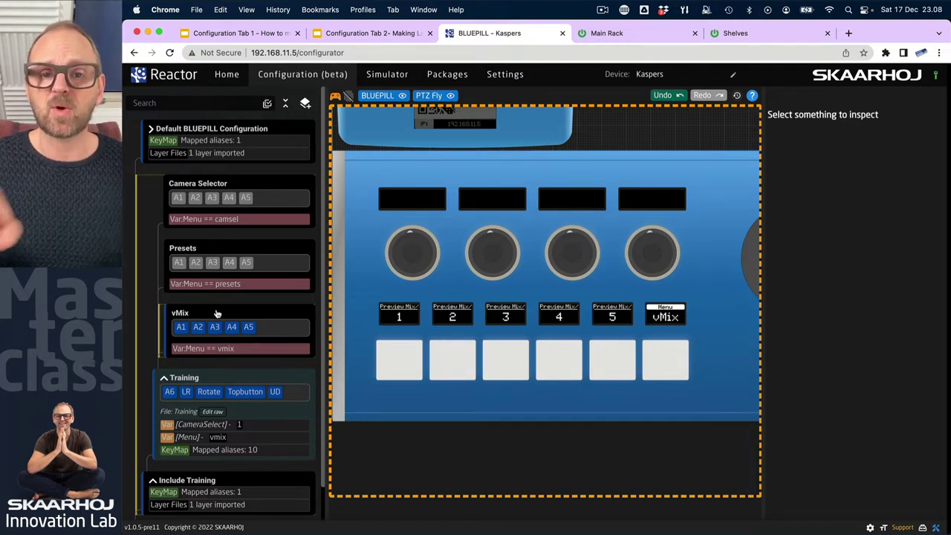
Step: Create a child layer named ATEM under the vMix layer
click(217, 313)
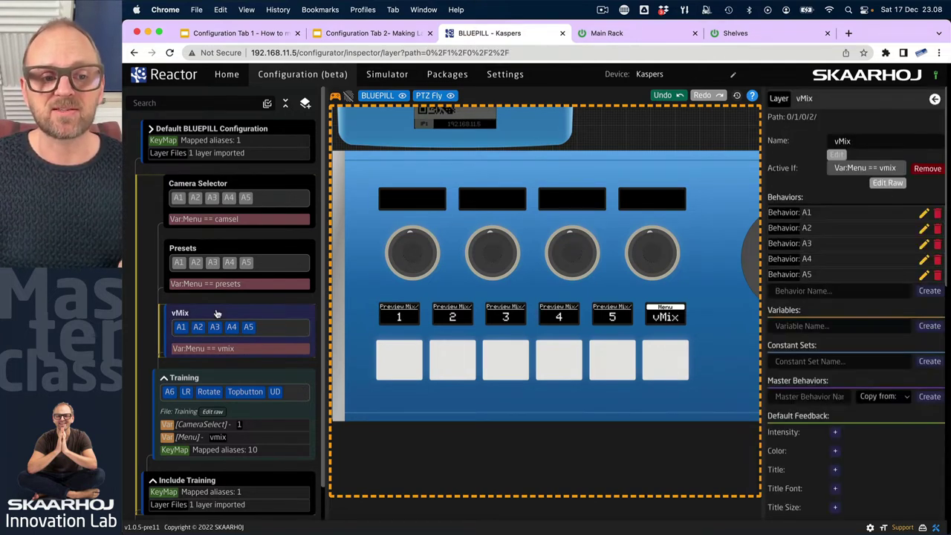
right_click(217, 313)
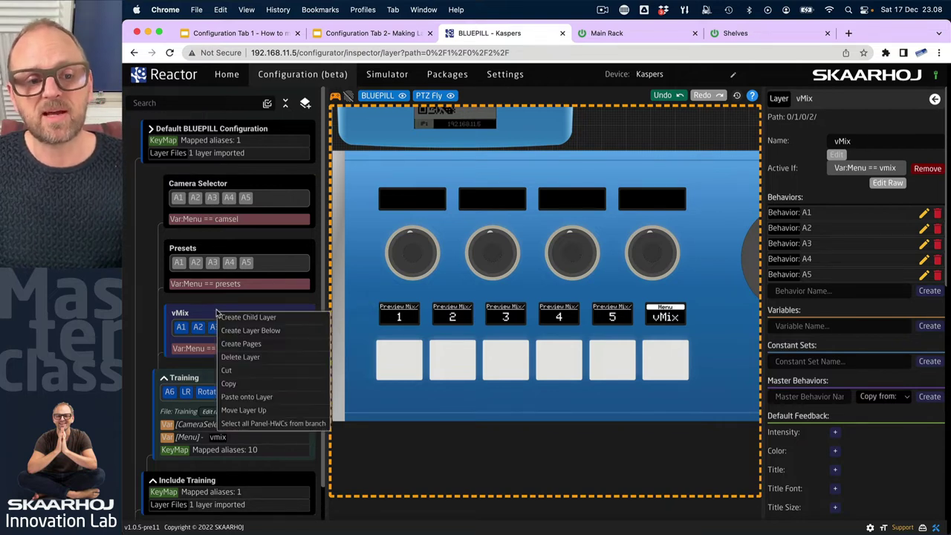
click(191, 316)
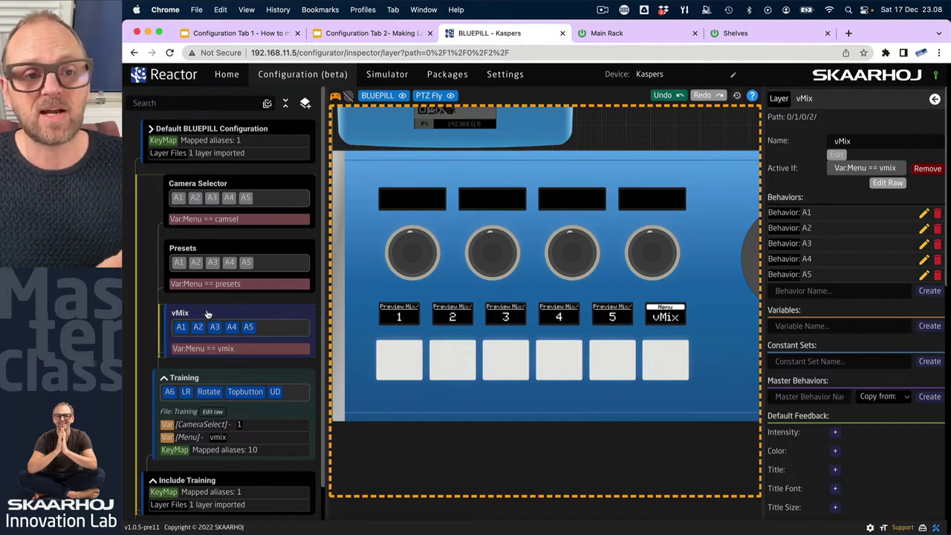
right_click(208, 314)
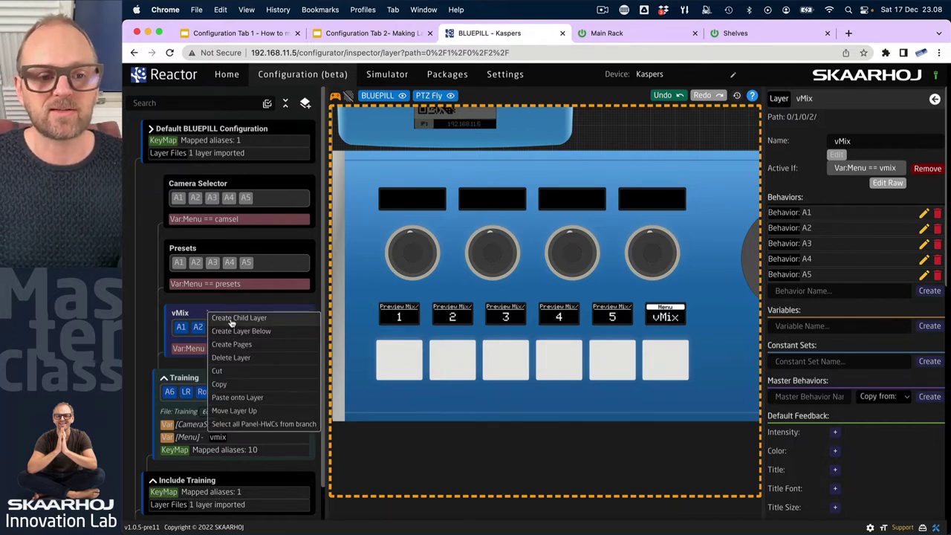
click(233, 319)
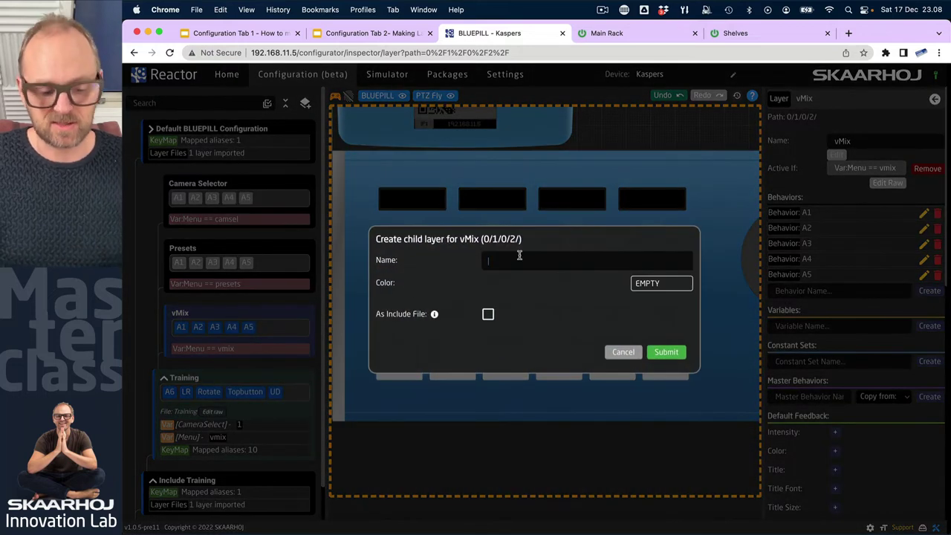
click(520, 255)
text(ATEM)
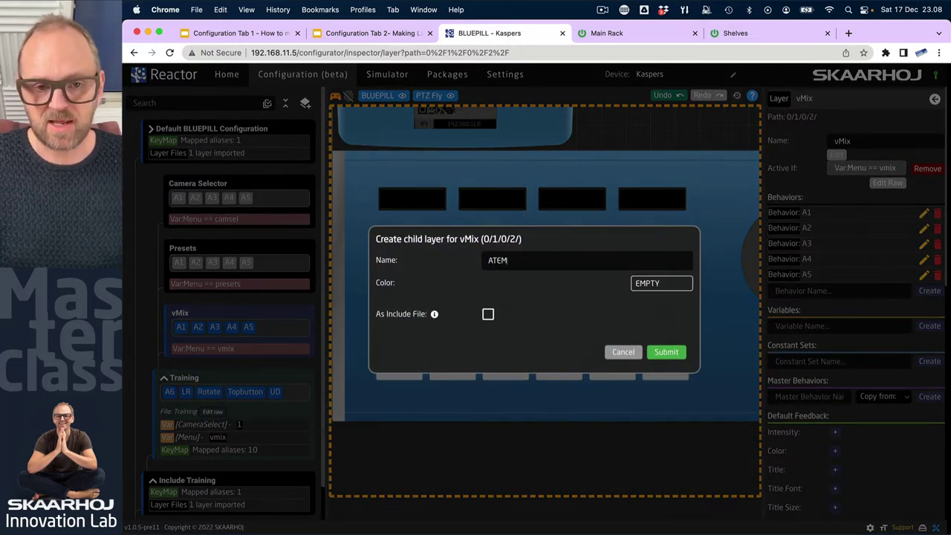
click(666, 351)
Step: Leave simulation mode and create separate behaviors for panel buttons A1 to A5 on the ATEM layer
drag(391, 402, 626, 352)
click(336, 95)
drag(382, 404, 634, 357)
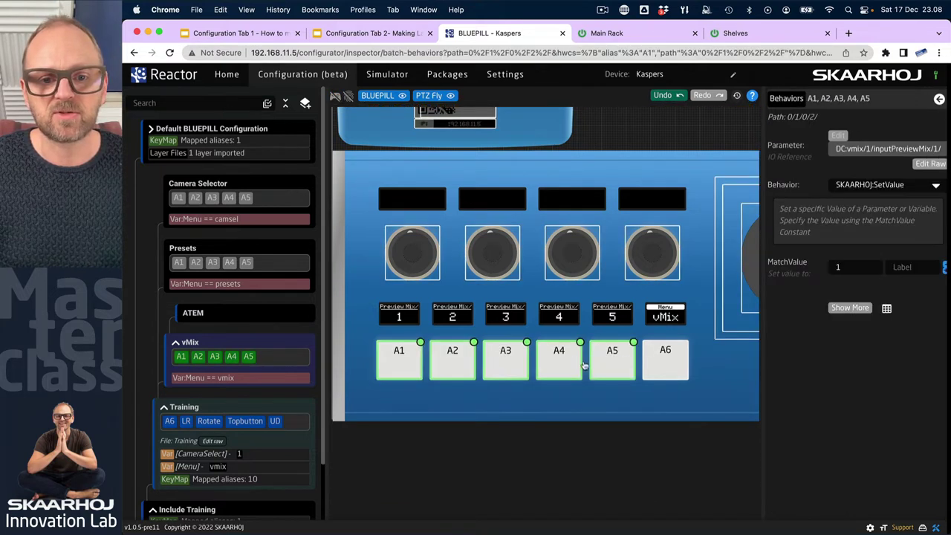
right_click(508, 364)
click(260, 324)
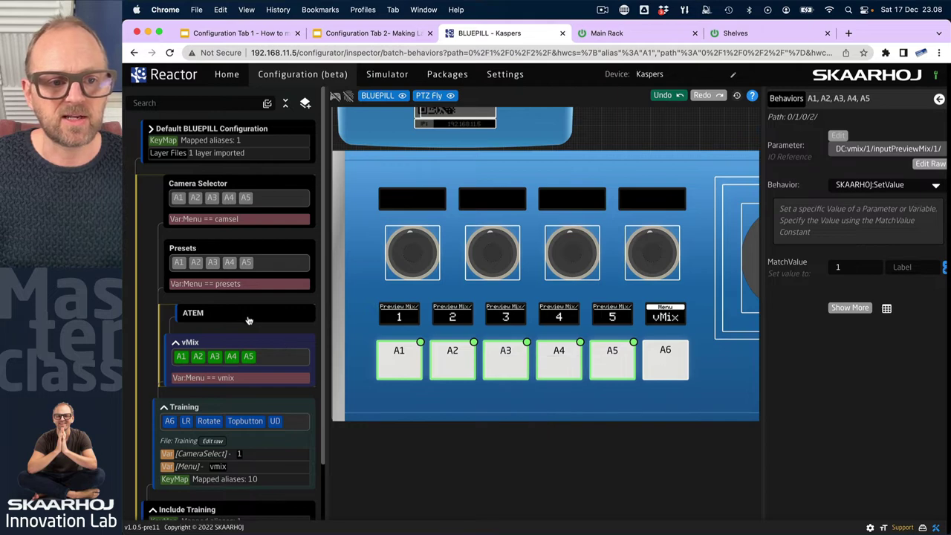
click(250, 320)
right_click(402, 366)
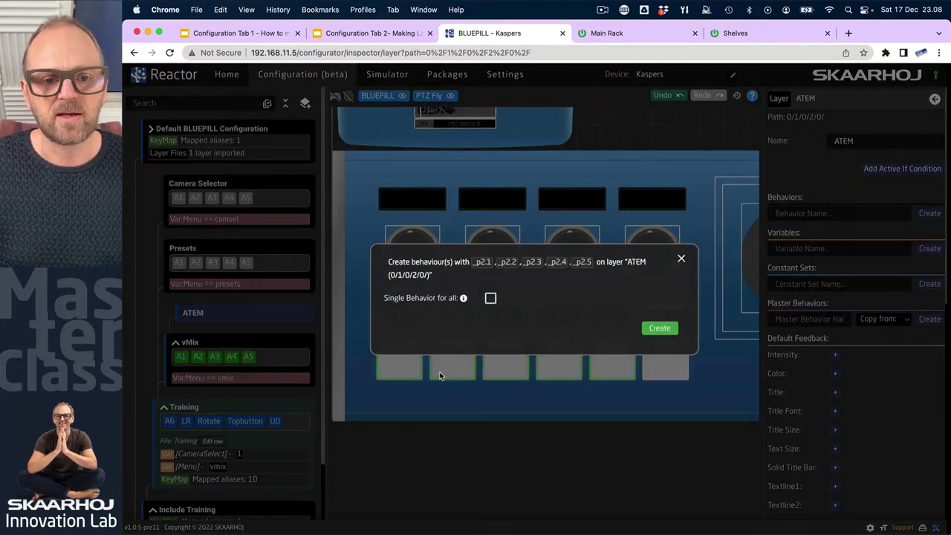
click(430, 370)
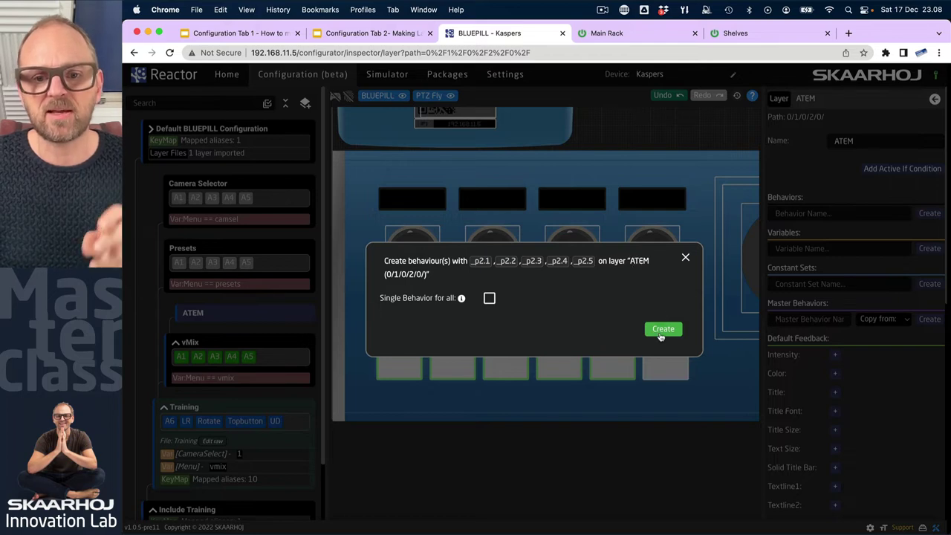
click(662, 330)
Step: Assign the ATEM Mini's Preview Input Video Source parameter to the ATEM layer's A1 behavior, choosing an M/E
scroll(195, 335, down, 1)
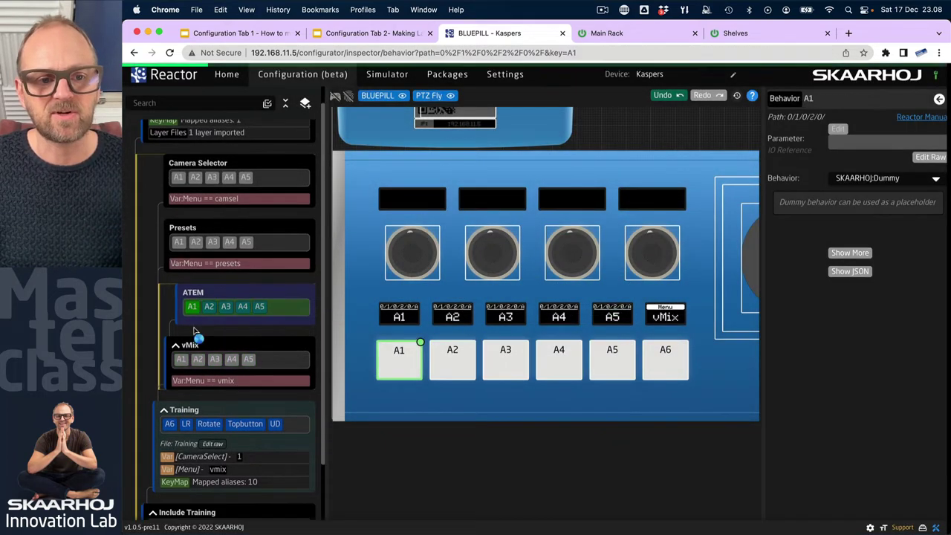
double_click(409, 359)
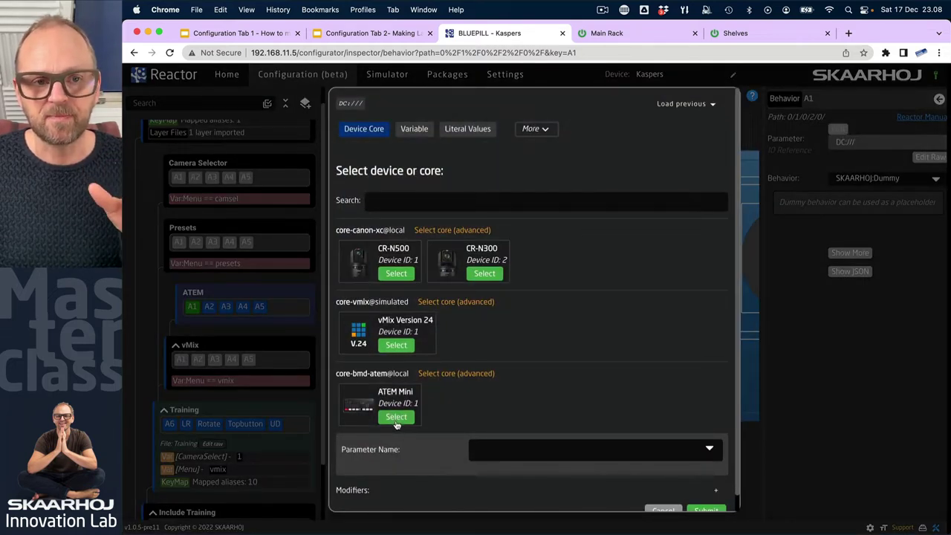
click(397, 420)
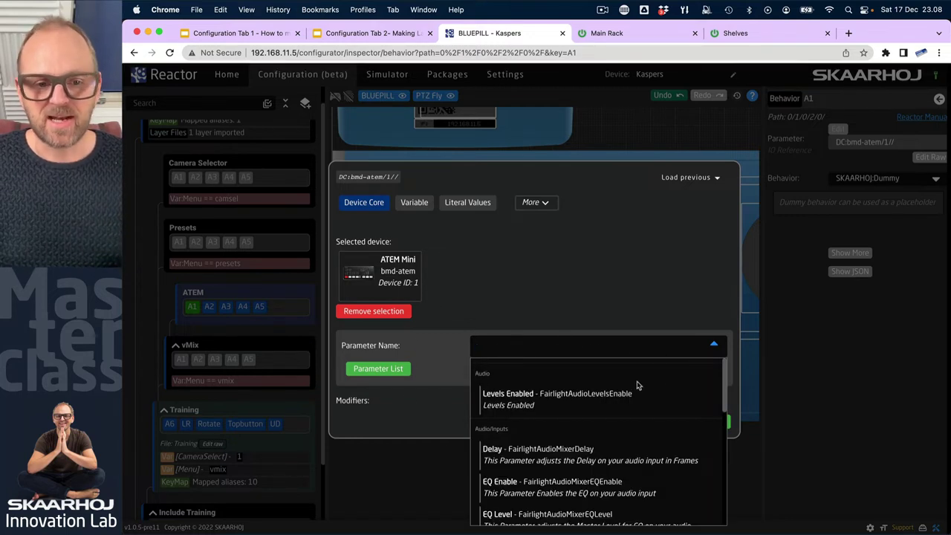
text(preview)
scroll(564, 446, down, 1)
click(538, 496)
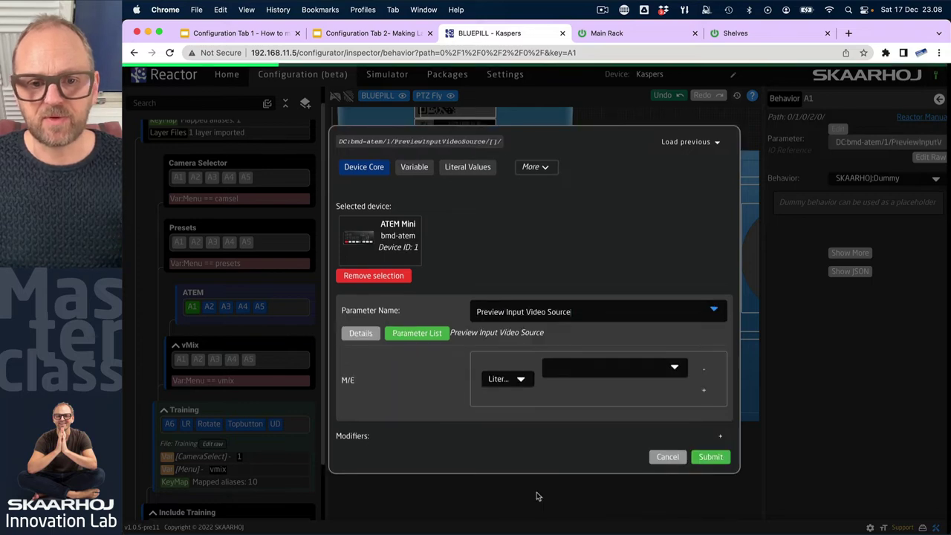
click(631, 366)
click(586, 385)
click(708, 458)
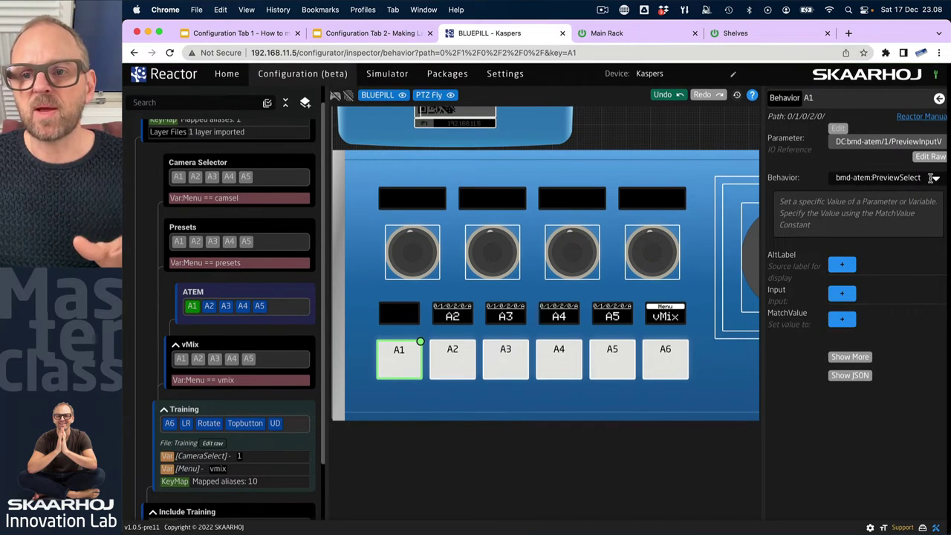
Step: Set the ATEM layer's A1 behavior to SKAARHOJ:SetValue with Input 1 as its MatchValue
click(921, 178)
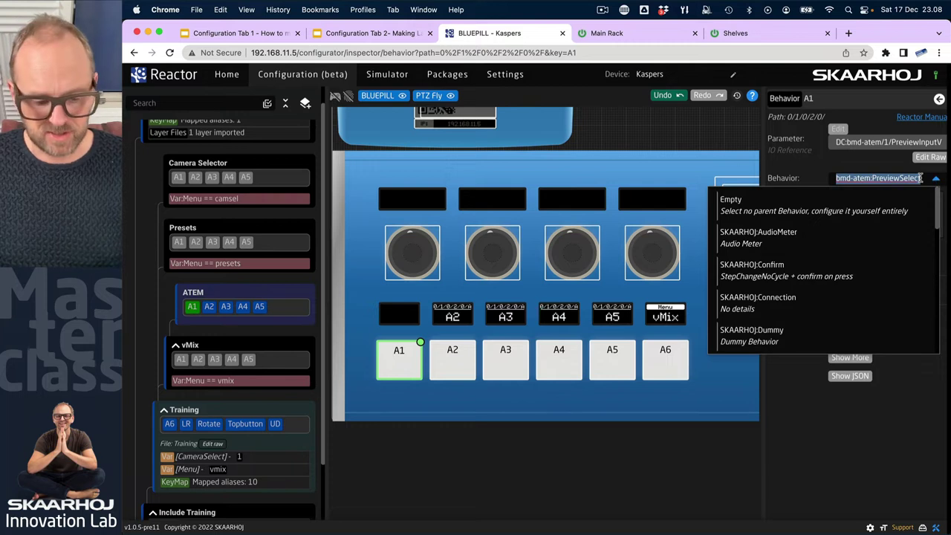
text(setval)
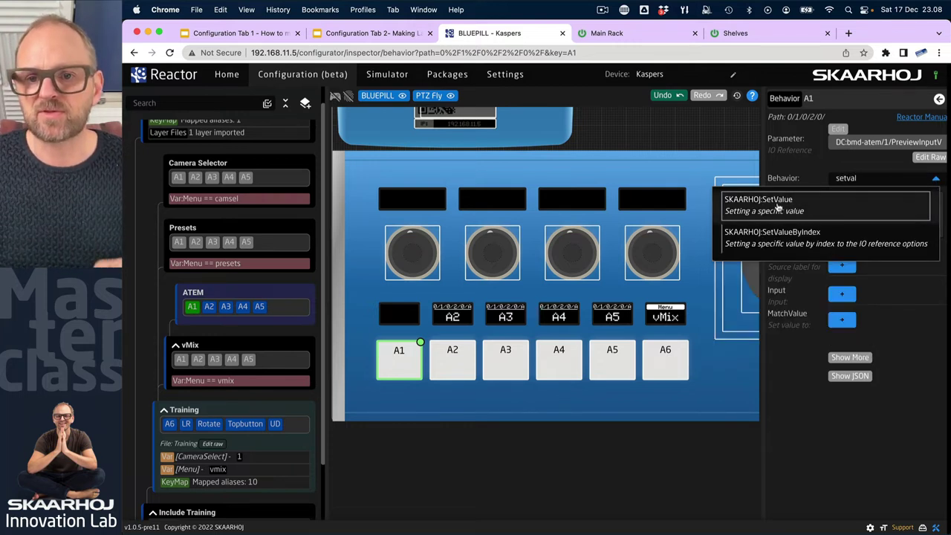
click(778, 208)
click(843, 264)
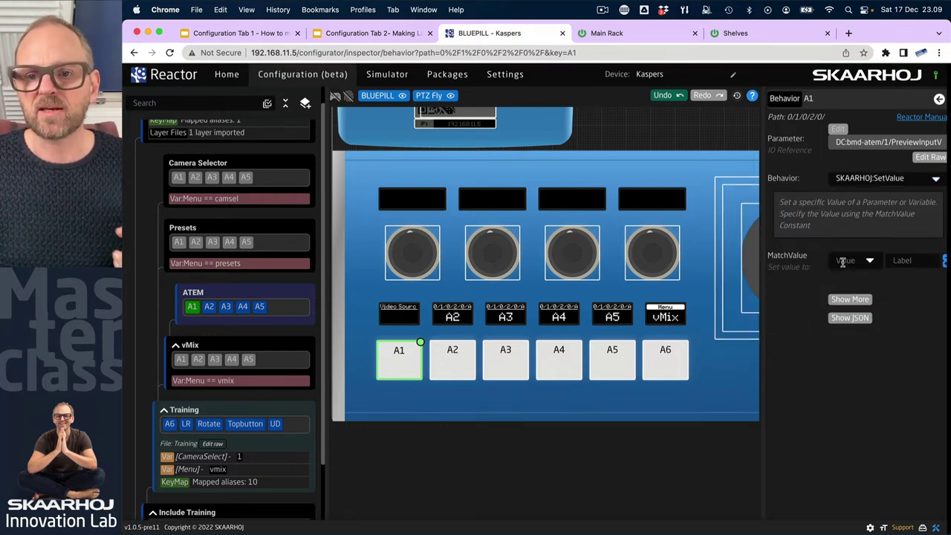
click(857, 260)
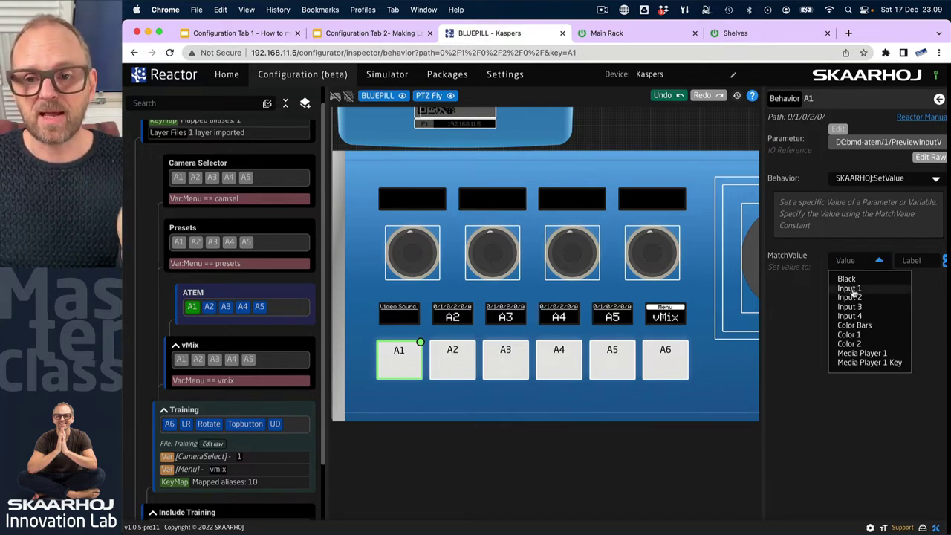
click(852, 289)
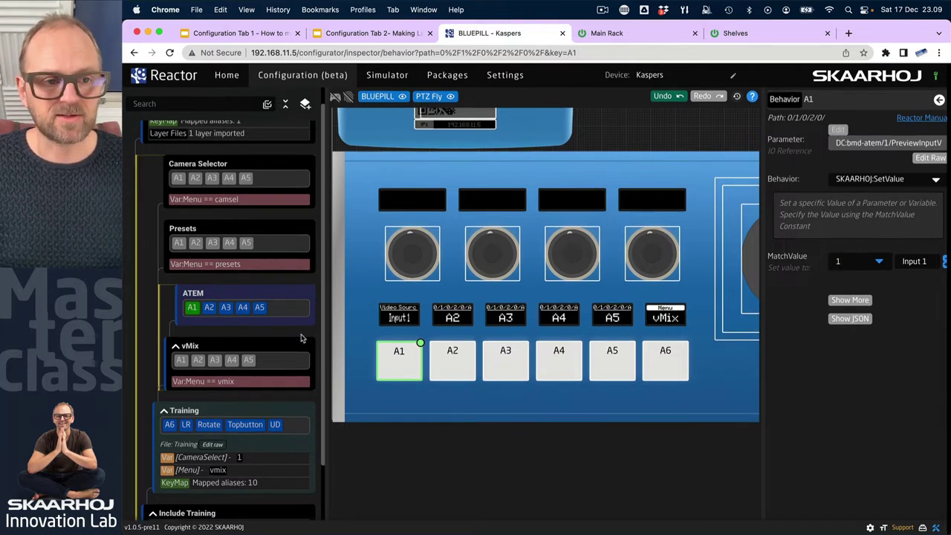
Step: Batch edit buttons A1 to A5, copying A1's SKAARHOJ:SetValue master behavior and ATEM preview input parameter to all of them
drag(402, 400, 624, 364)
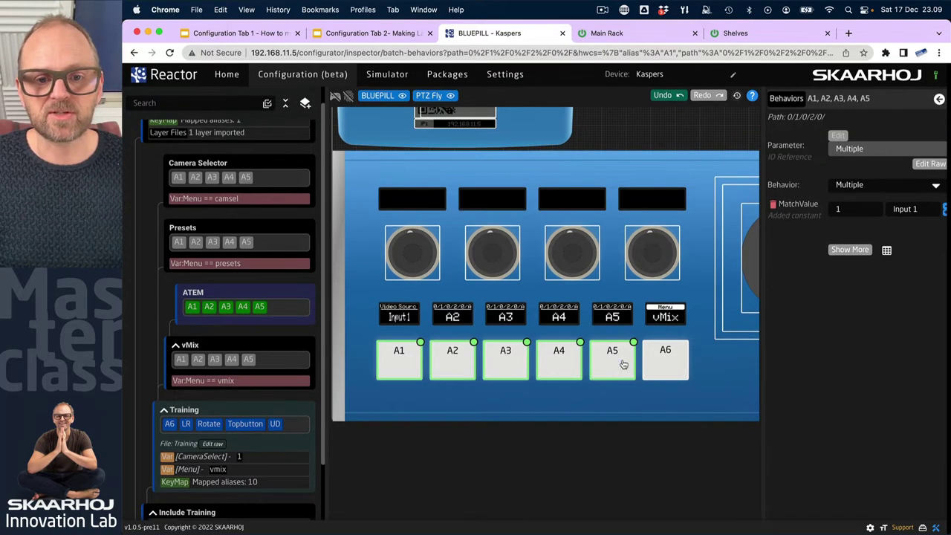
click(879, 250)
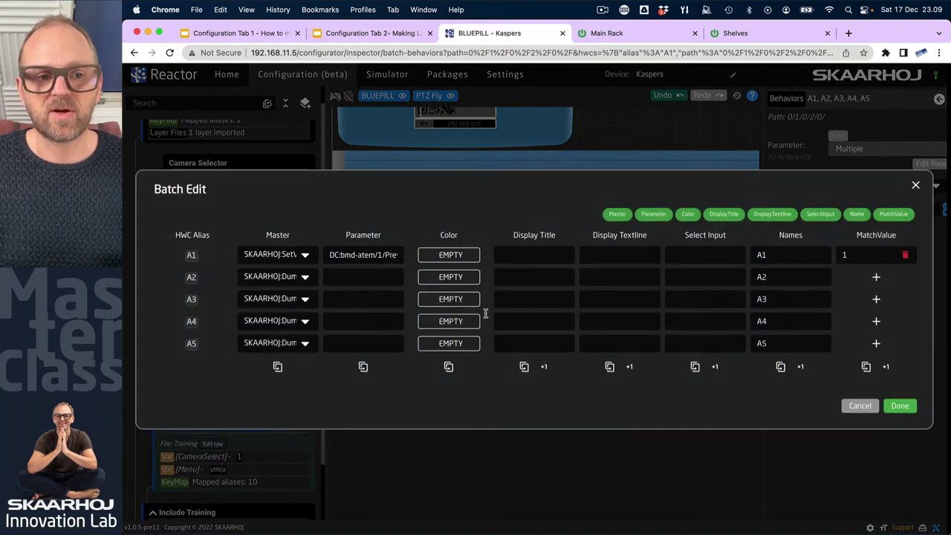
click(281, 257)
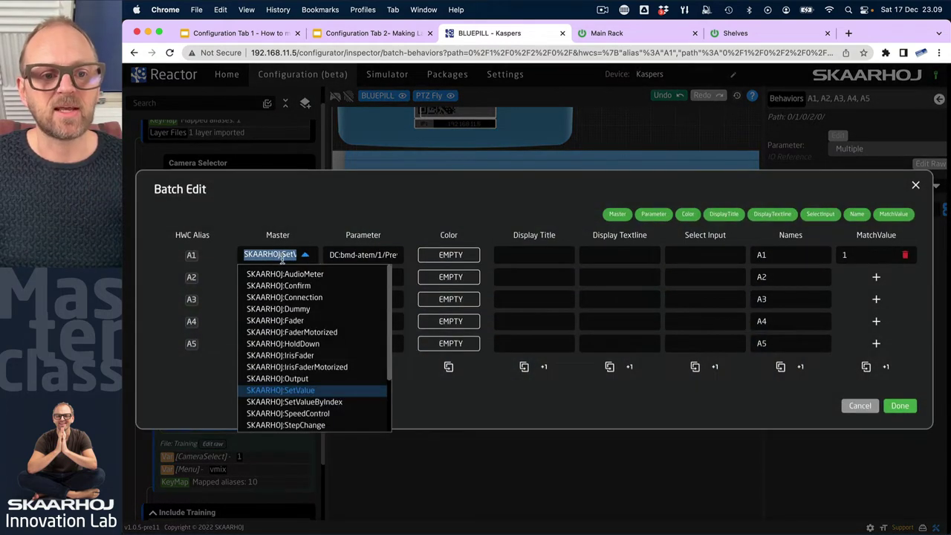
click(296, 390)
click(278, 367)
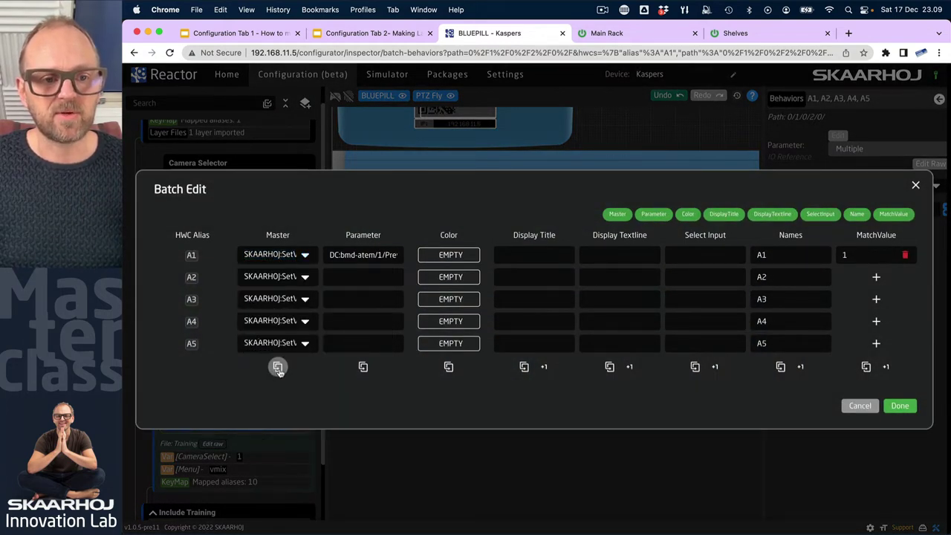
click(370, 255)
click(665, 447)
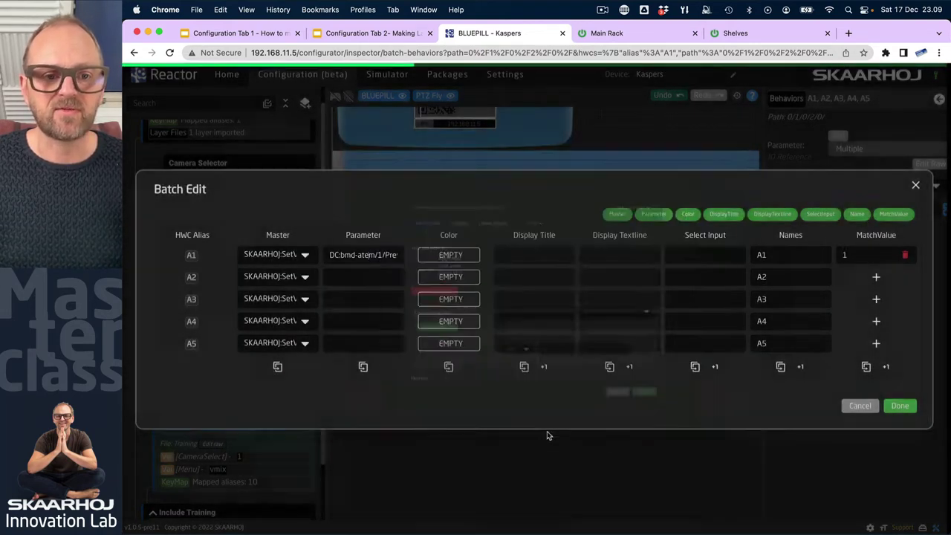
click(363, 368)
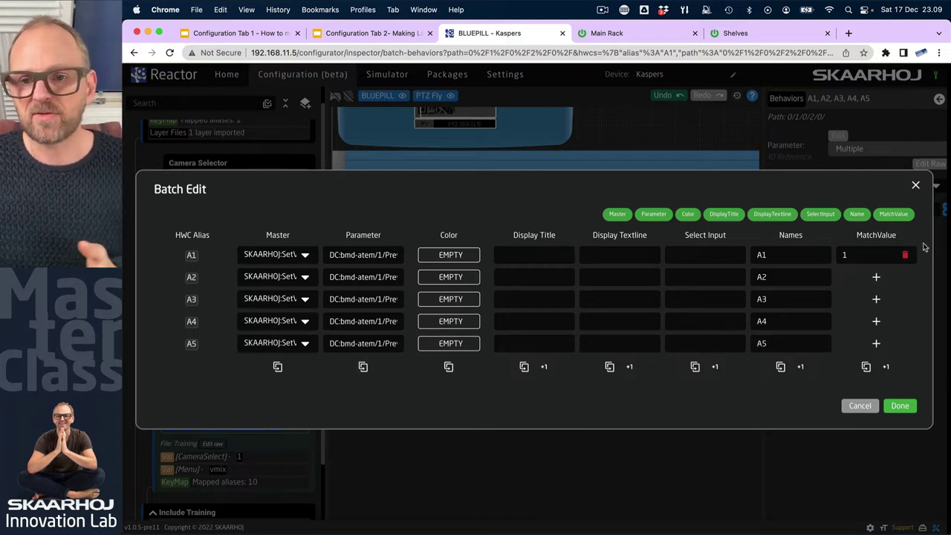
Step: Fill the MatchValue of A1 to A5 incrementally from 1 to 5 and apply the batch edit
click(867, 253)
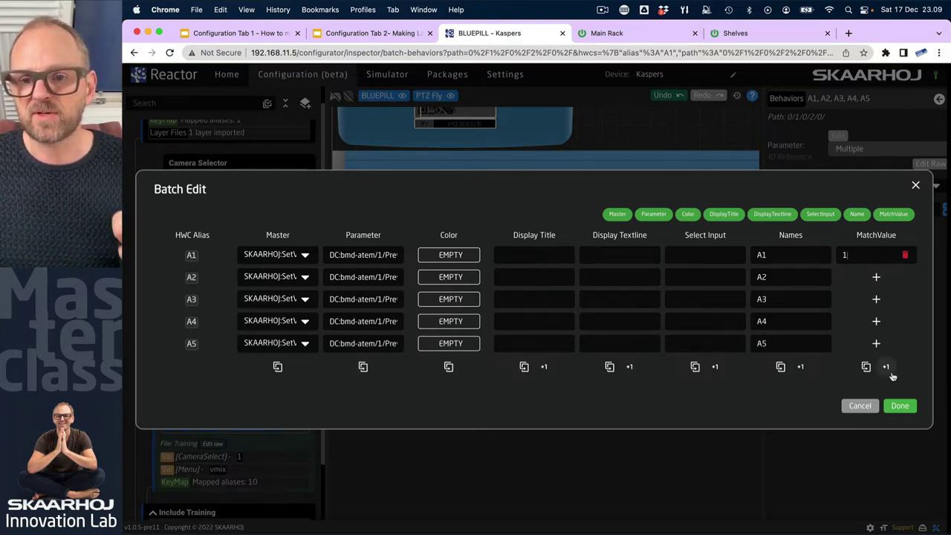
click(887, 367)
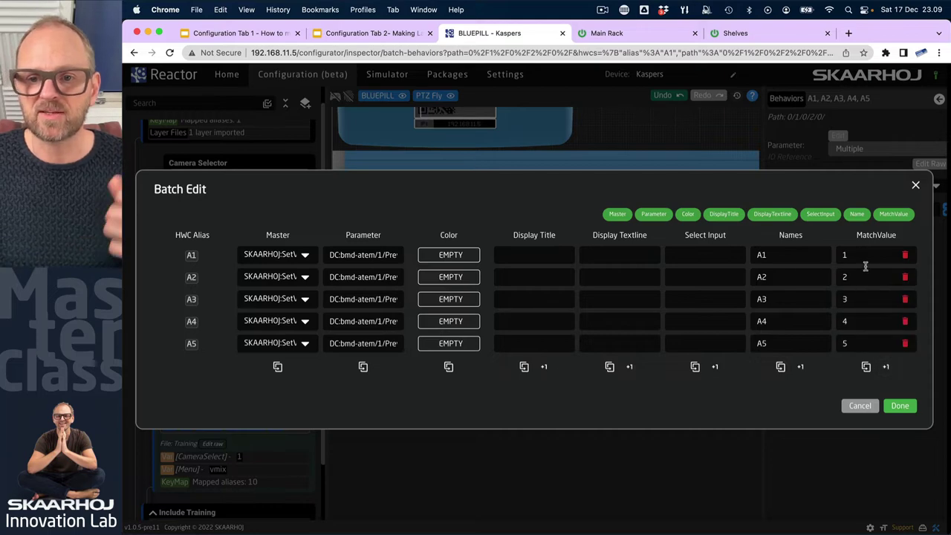
click(900, 406)
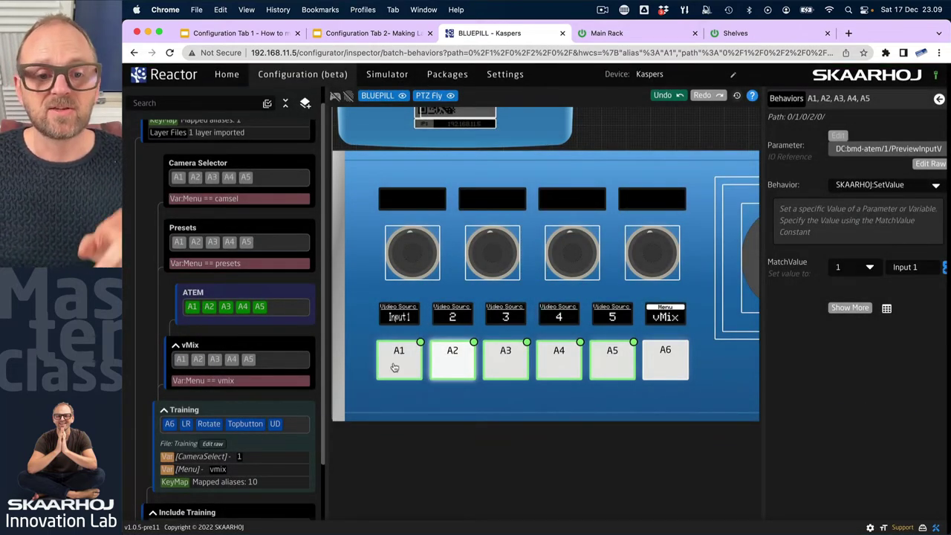
Step: Switch to ATEM Software Control and arrange its window so the preview bus sits beside the configurator's panel view
drag(894, 22, 654, 23)
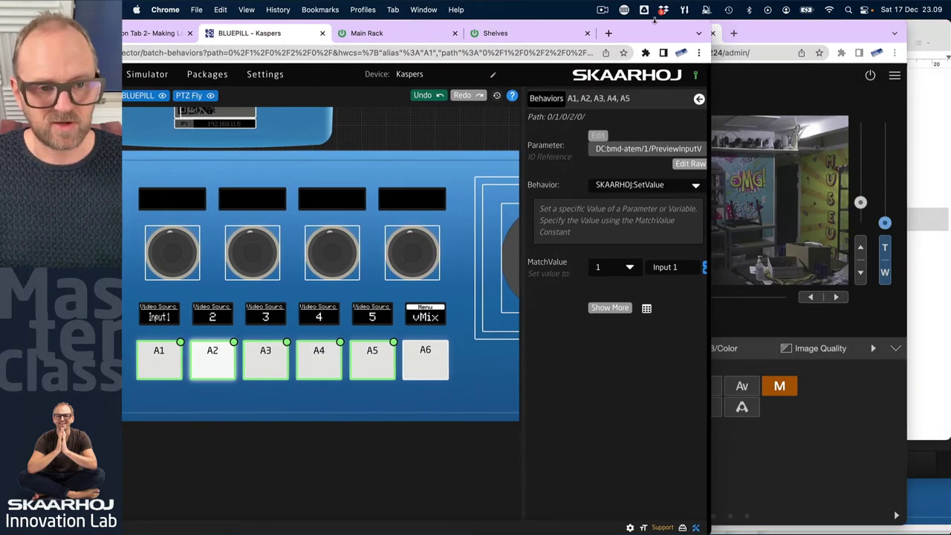
key(super+Tab)
key(super+Tab)
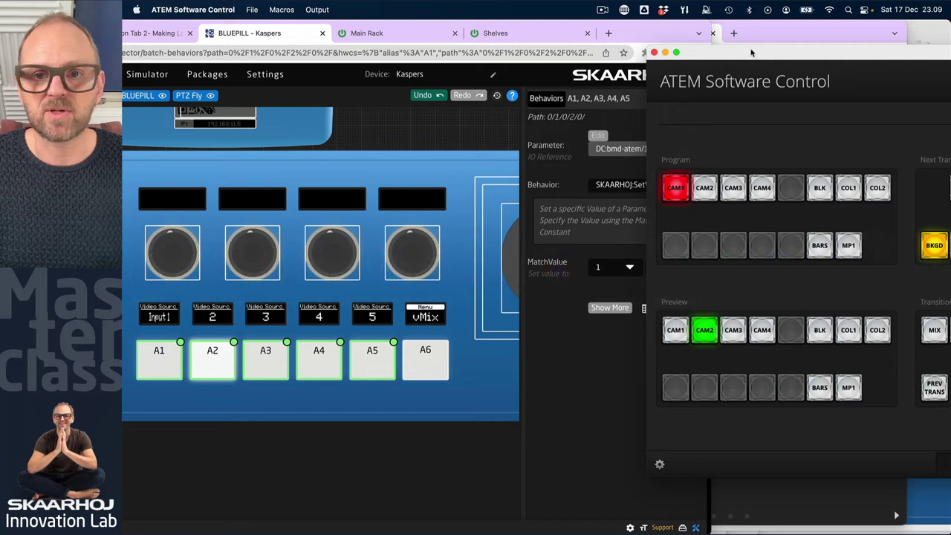
drag(750, 54, 563, 5)
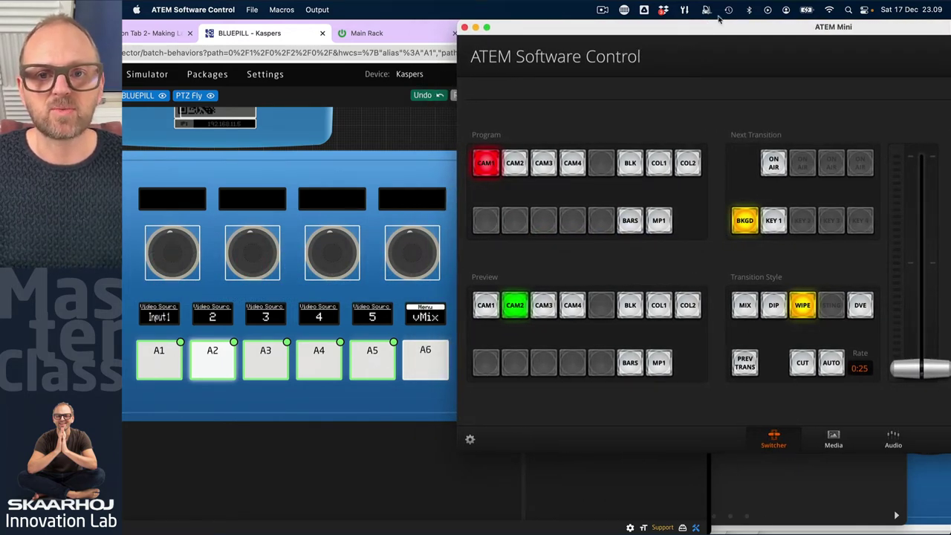
drag(715, 26, 950, 27)
Step: Cycle the ATEM preview bus through CAM1 to CAM4 to check the feedback on the panel buttons
click(735, 312)
click(755, 312)
click(784, 312)
click(813, 312)
click(784, 312)
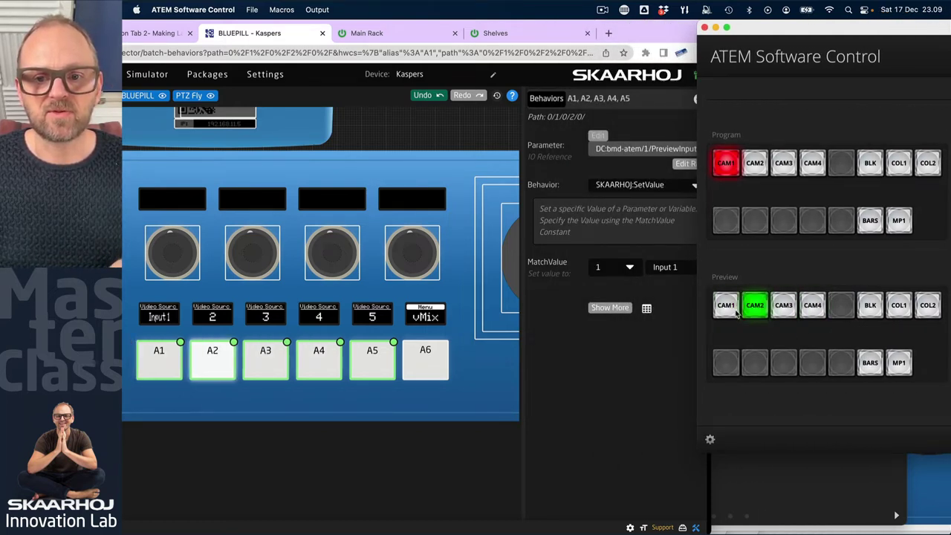
click(730, 307)
click(755, 306)
click(784, 306)
click(813, 306)
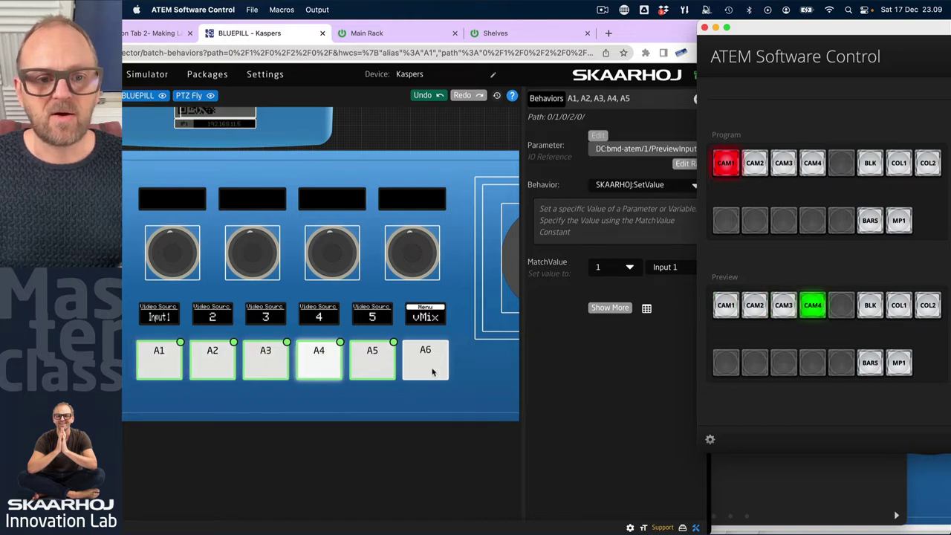
Step: Set the MatchValue of the A5 behavior to Color 1 in the configurator
click(373, 373)
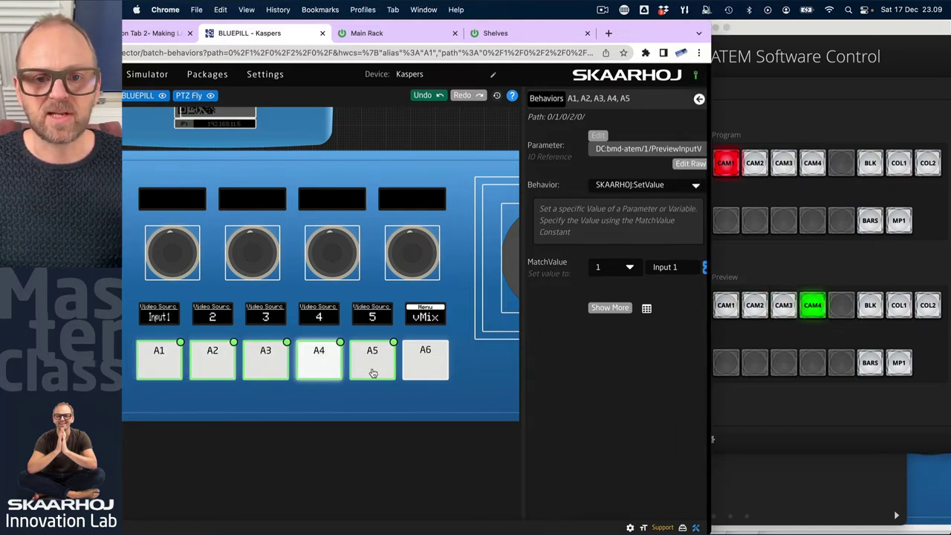
click(373, 373)
click(617, 259)
click(617, 259)
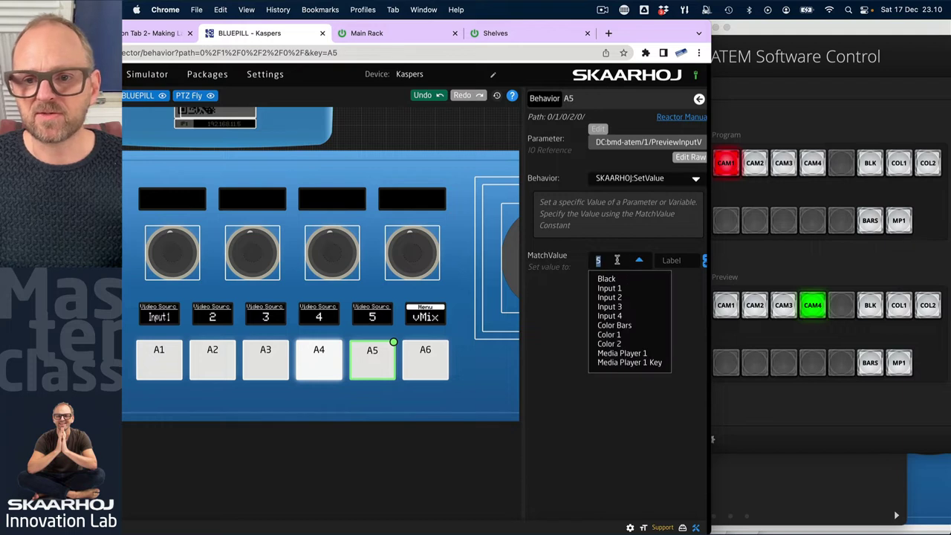
click(615, 337)
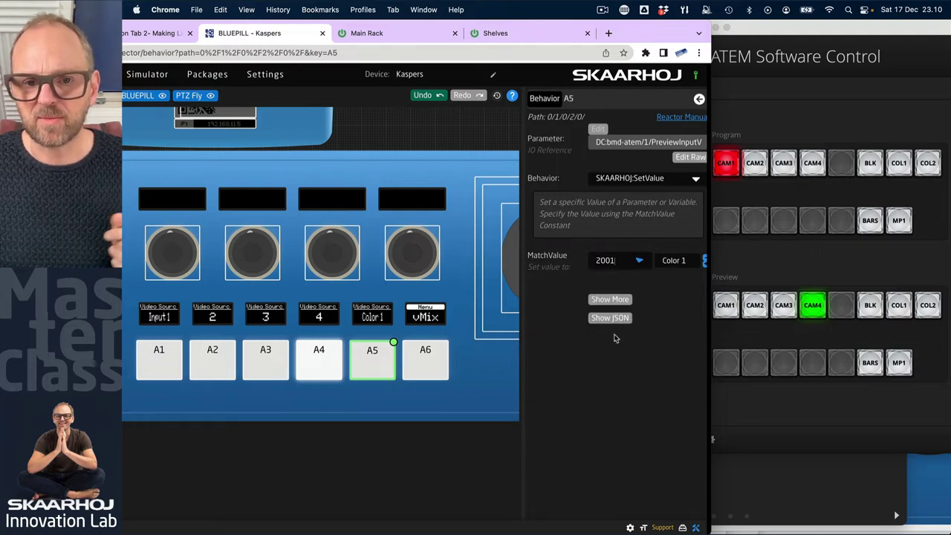
Step: Test COL1 as the preview source in ATEM Software Control and return to the configurator
click(864, 325)
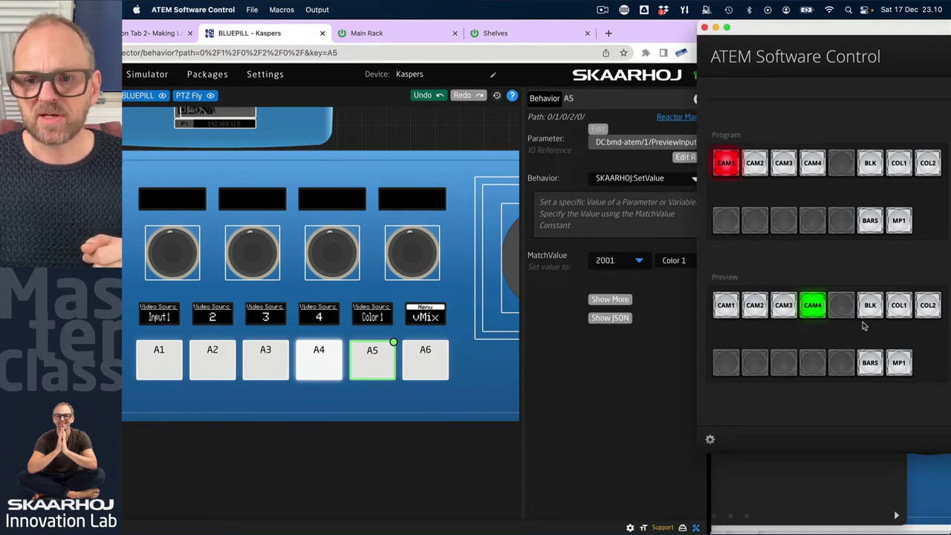
click(900, 308)
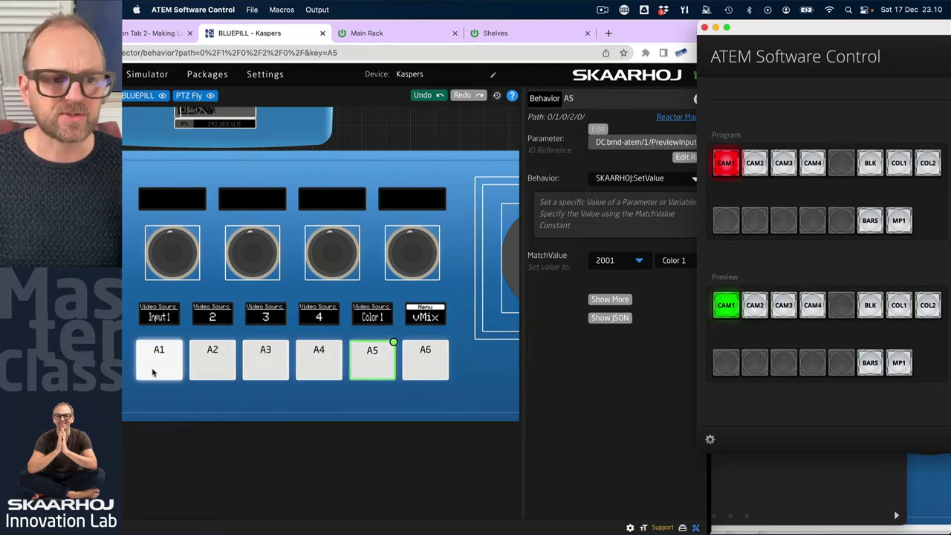
click(617, 27)
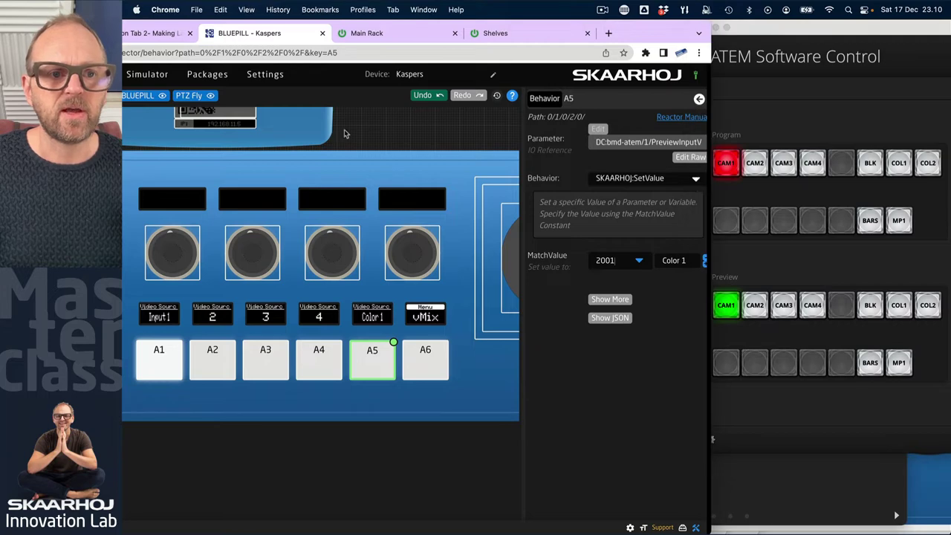
Step: Enable simulation mode and reposition the configurator so the panel buttons and ATEM preview bus are both in view
double_click(667, 28)
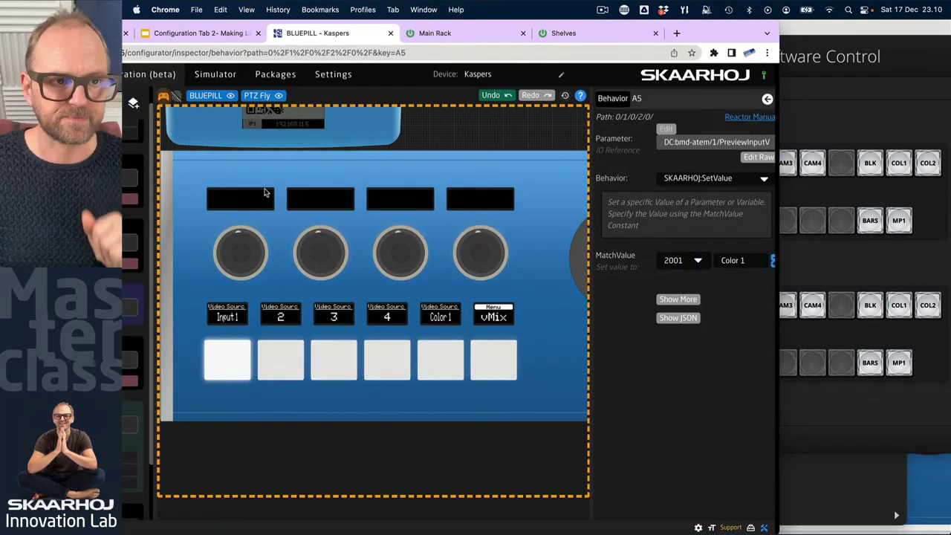
drag(703, 32, 667, 31)
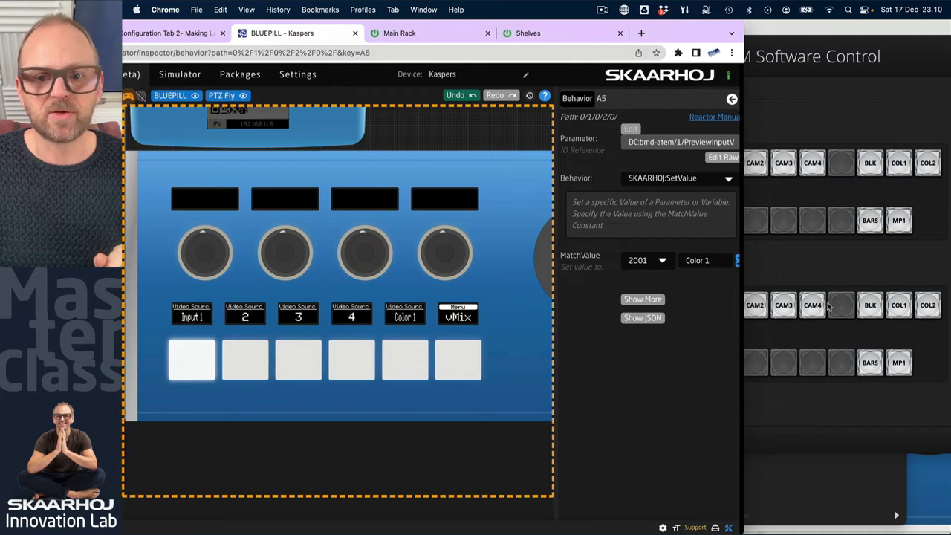
click(885, 419)
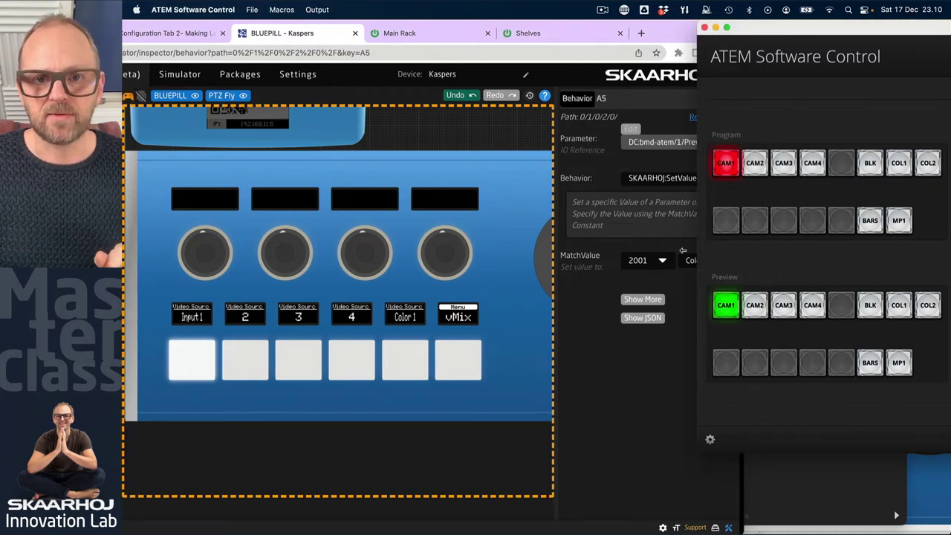
drag(669, 33, 628, 33)
Step: Test the simulated panel's A1 to A5 preview buttons and its A6 menu button against the ATEM preview bus
click(208, 374)
click(251, 377)
click(311, 374)
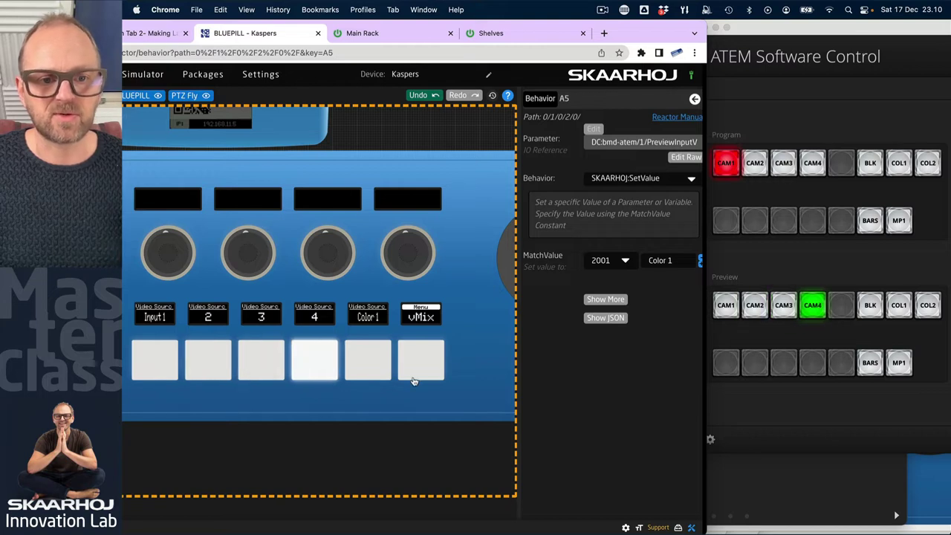
click(410, 378)
click(421, 368)
click(421, 368)
click(351, 373)
click(318, 374)
click(260, 374)
click(214, 374)
click(154, 365)
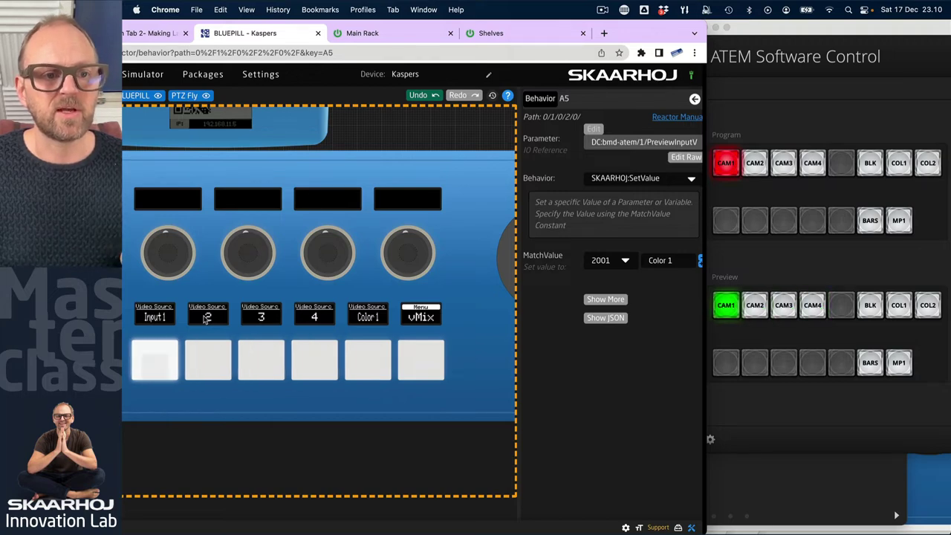
Step: Bring the full configurator back into view and examine the A5 behavior's Conditional Feedback settings
drag(623, 24, 867, 24)
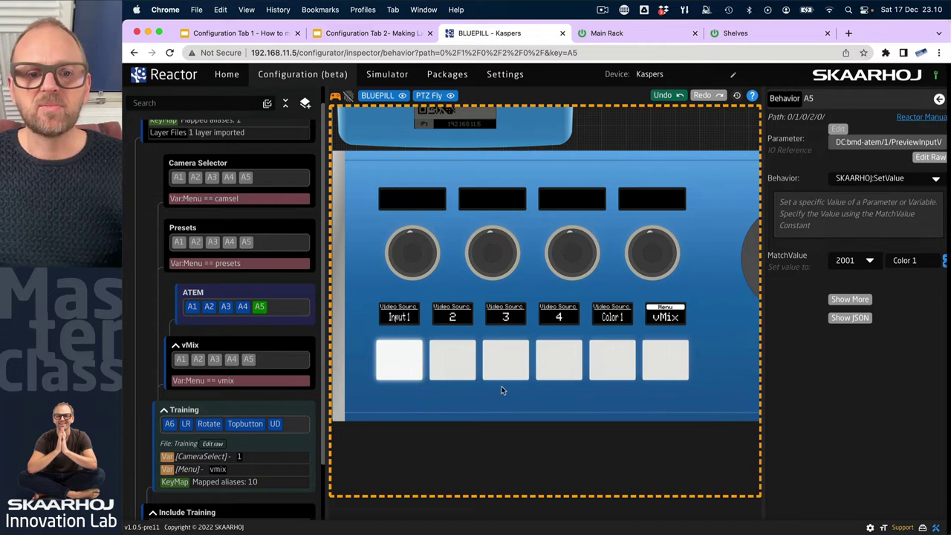
click(405, 379)
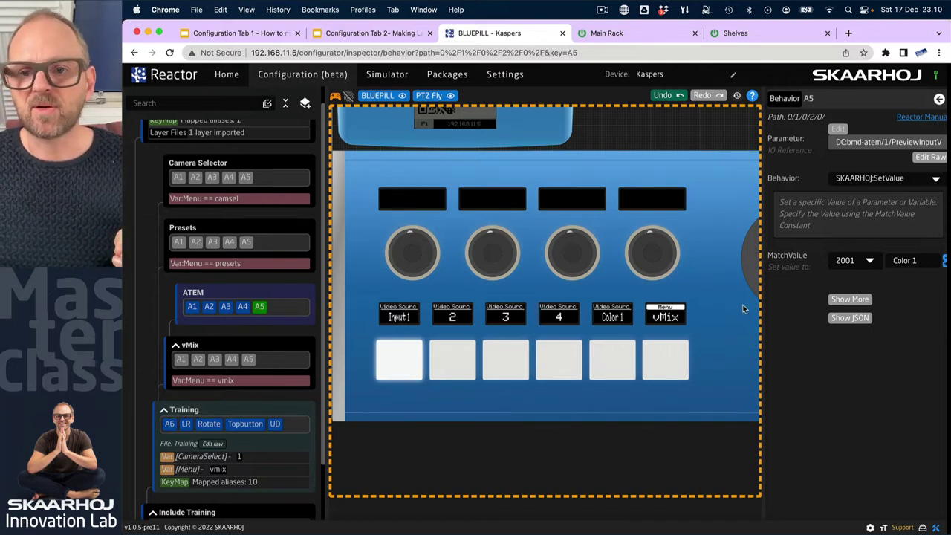
click(853, 301)
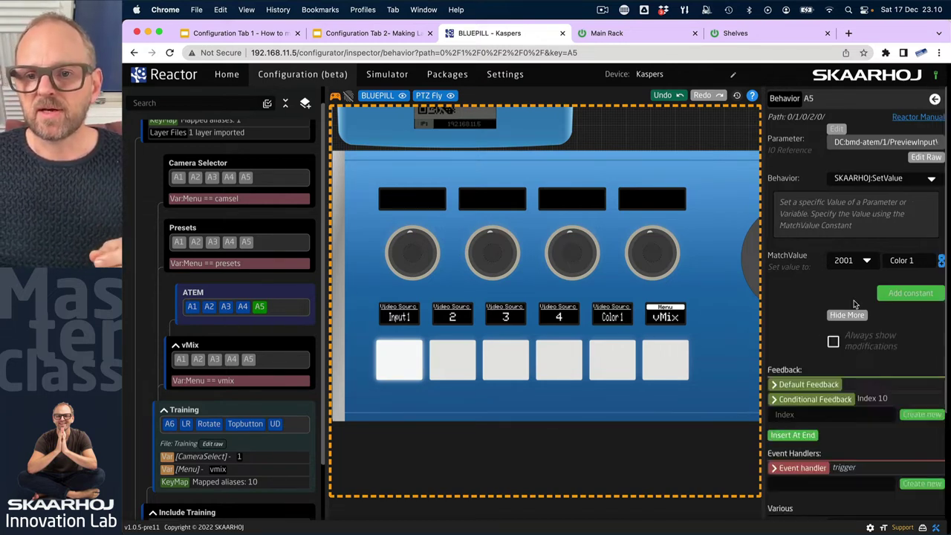
click(775, 401)
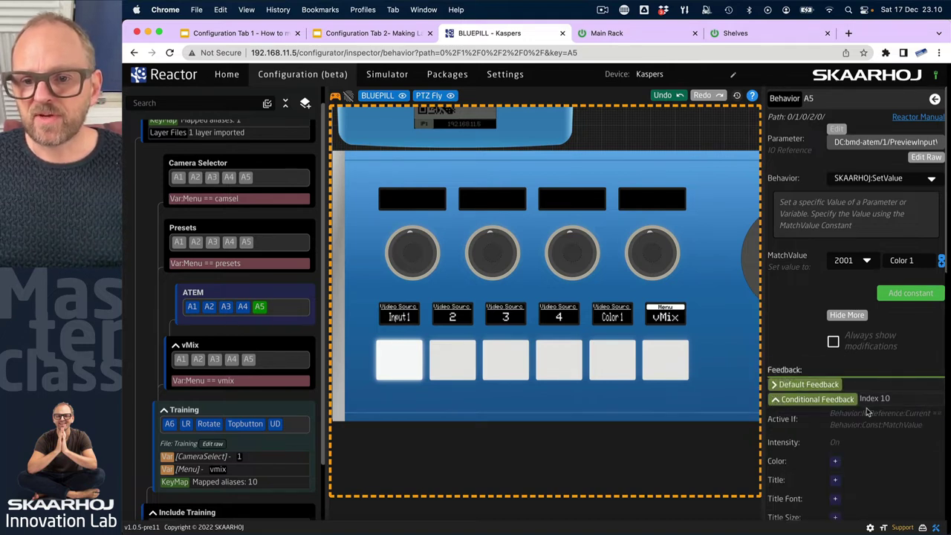
scroll(867, 410, down, 5)
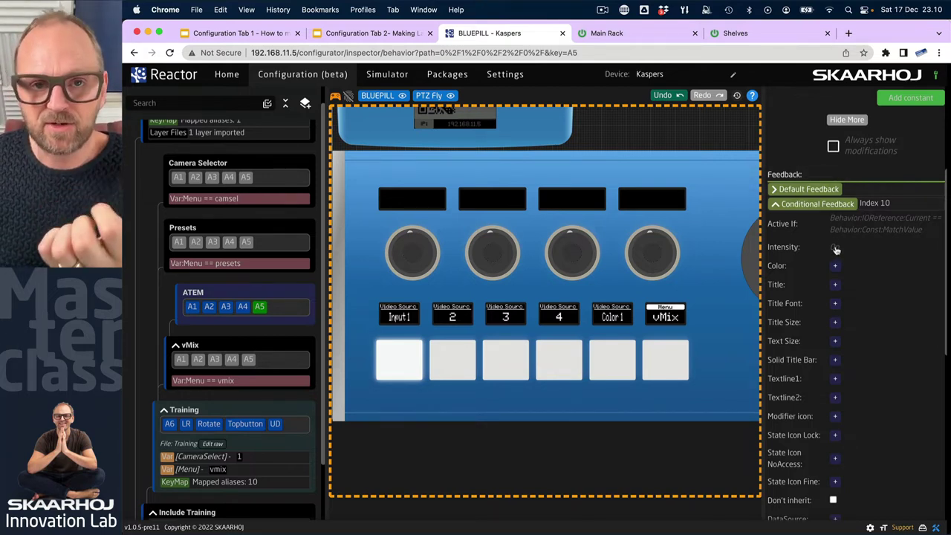
Step: Check A5's Default Feedback settings and set the Color of its Conditional Feedback to GREEN
click(775, 191)
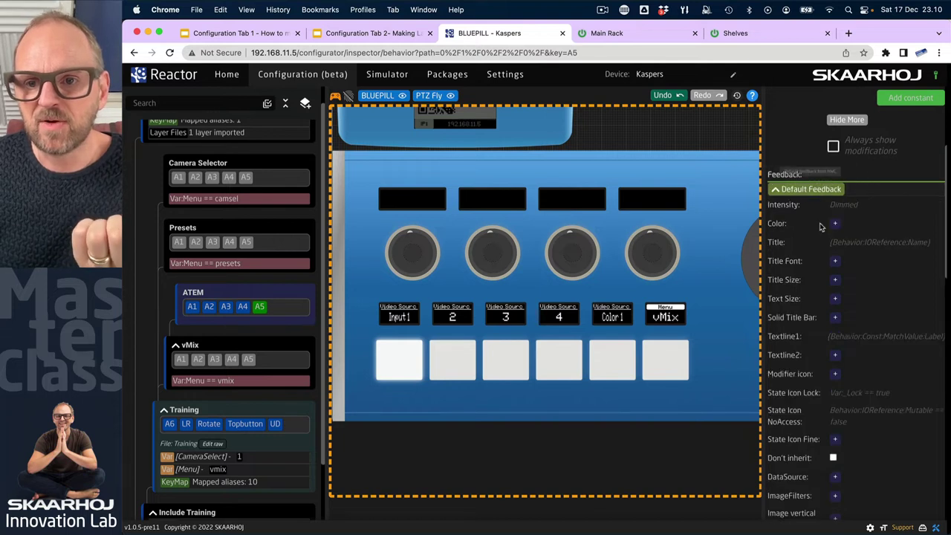
click(777, 190)
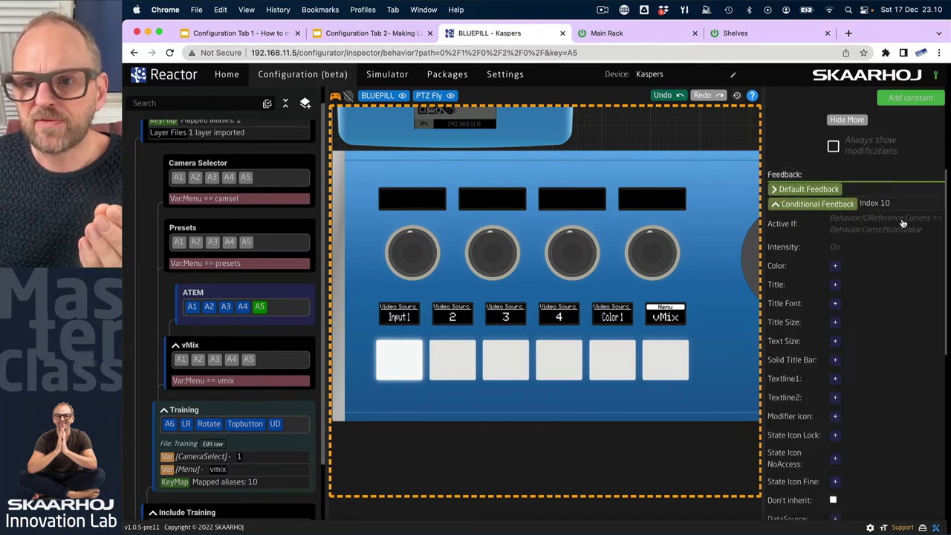
scroll(899, 232, up, 3)
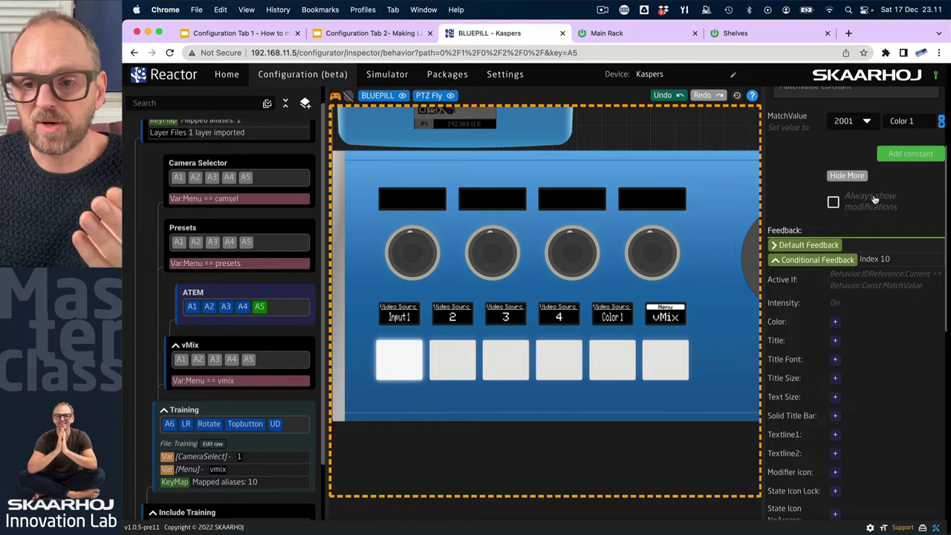
click(836, 325)
click(854, 328)
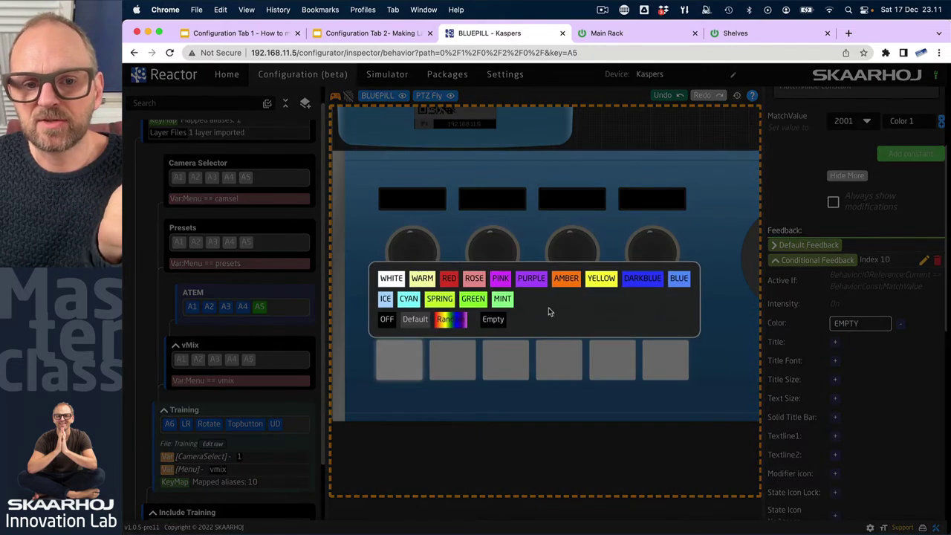
click(473, 299)
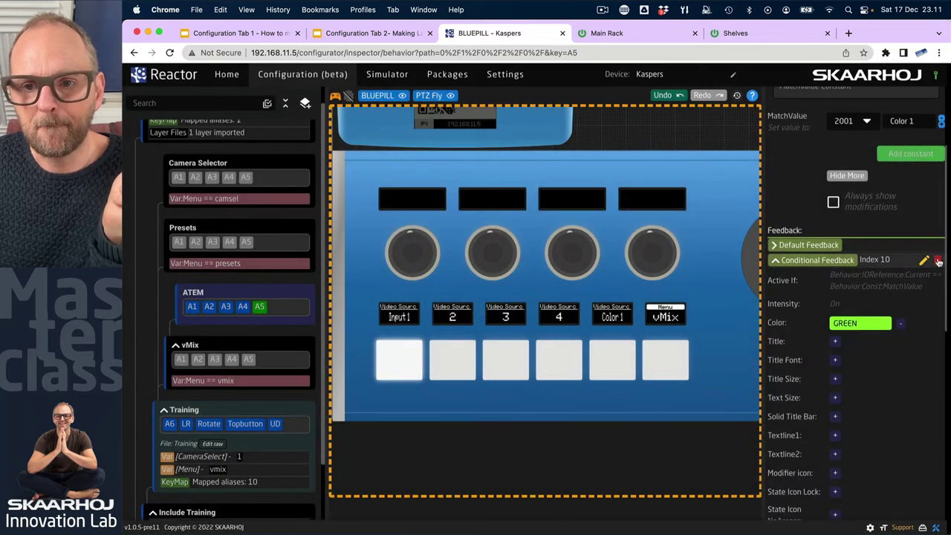
Step: Test the A5 feedback color by selecting COL1 as preview in ATEM Software Control, and bring the full configurator back into view
click(400, 365)
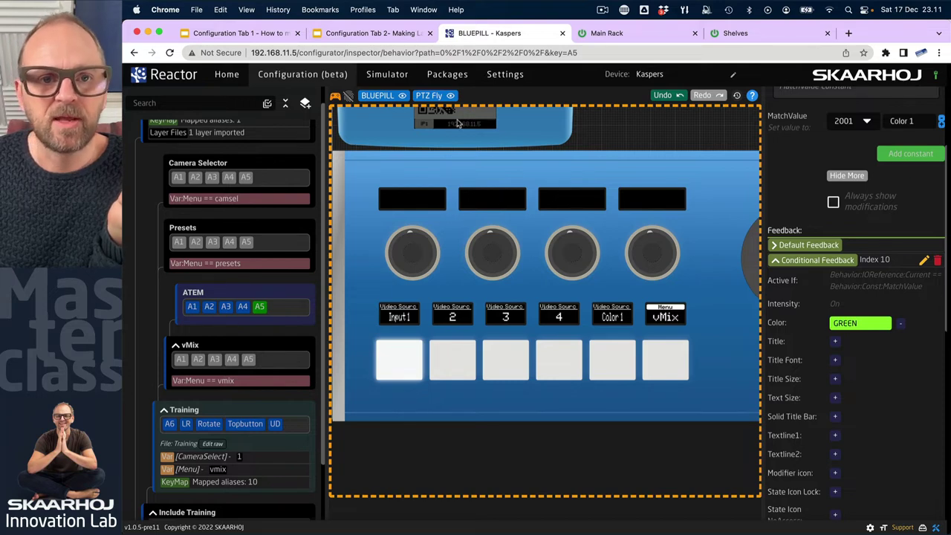
drag(905, 20, 741, 18)
scroll(625, 168, up, 4)
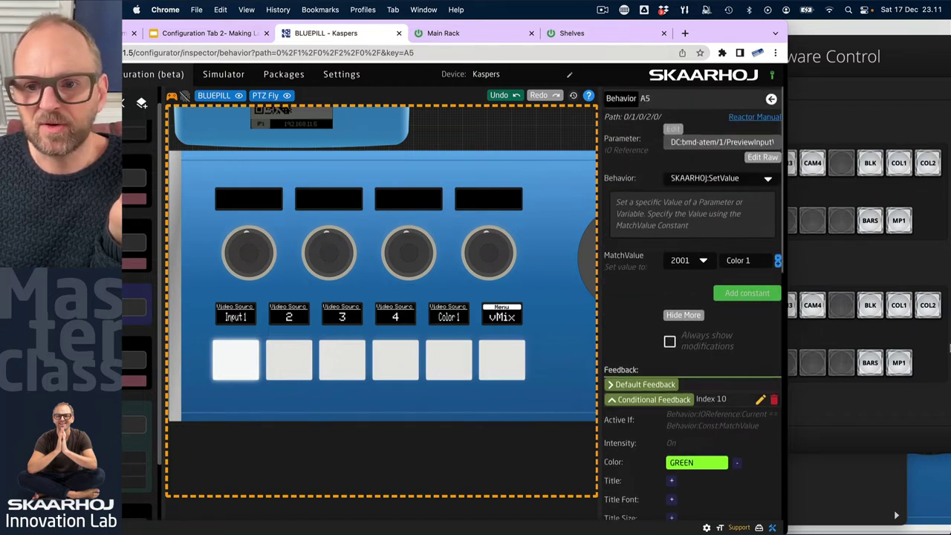
click(900, 312)
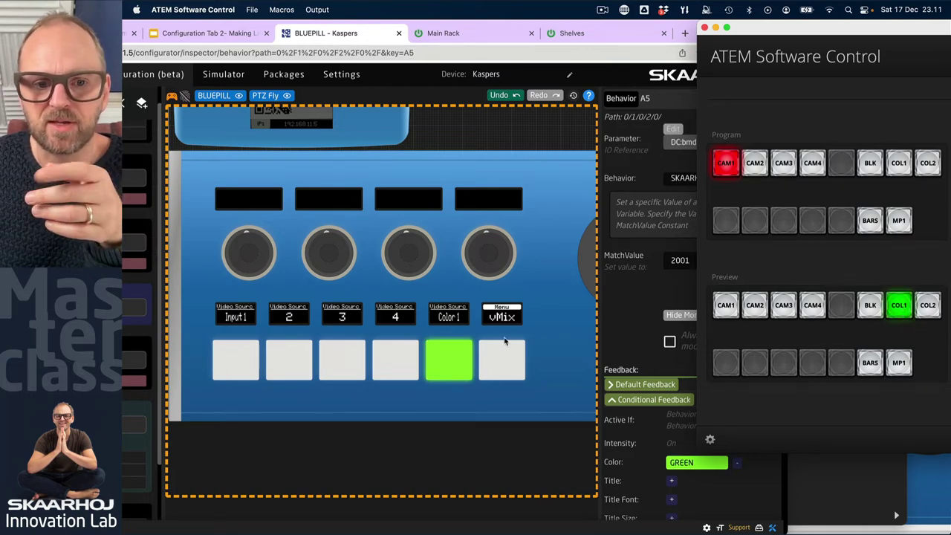
click(448, 400)
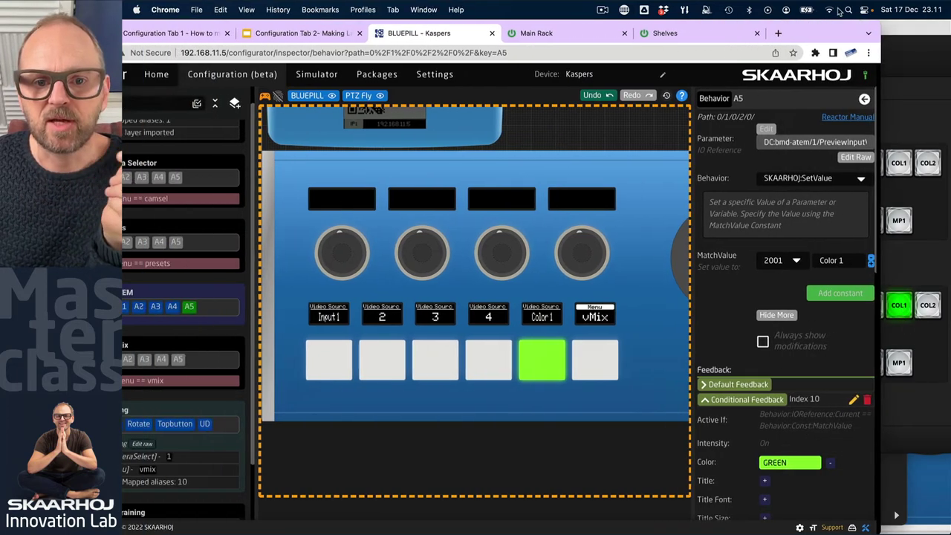
key(ctrl+alt+Return)
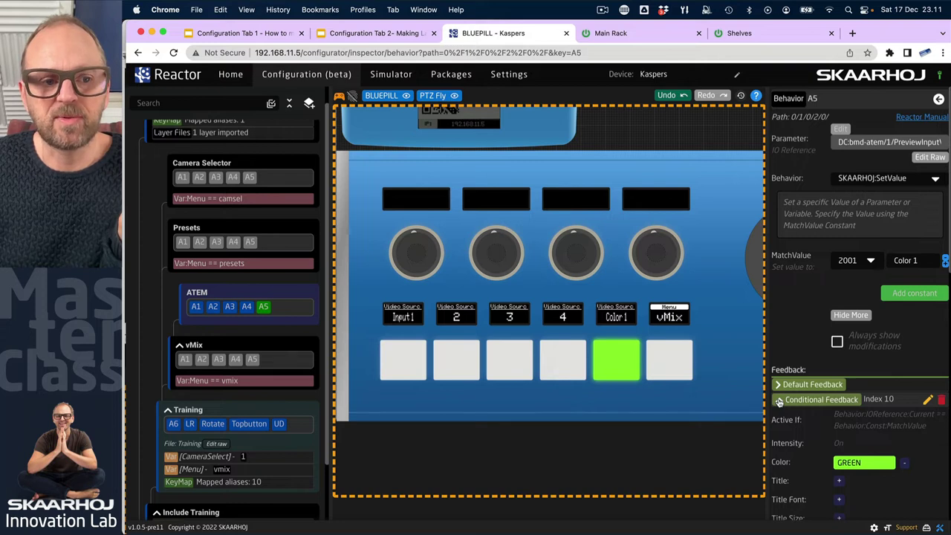
Step: Create a master behavior named Preview in the ATEM layer, copied from the A5 behavior
click(214, 324)
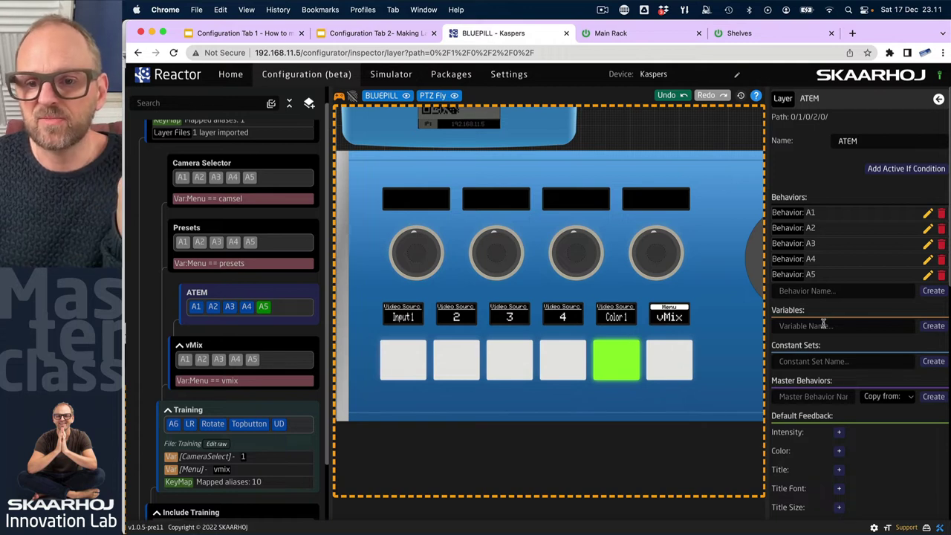
click(800, 397)
text(Preview)
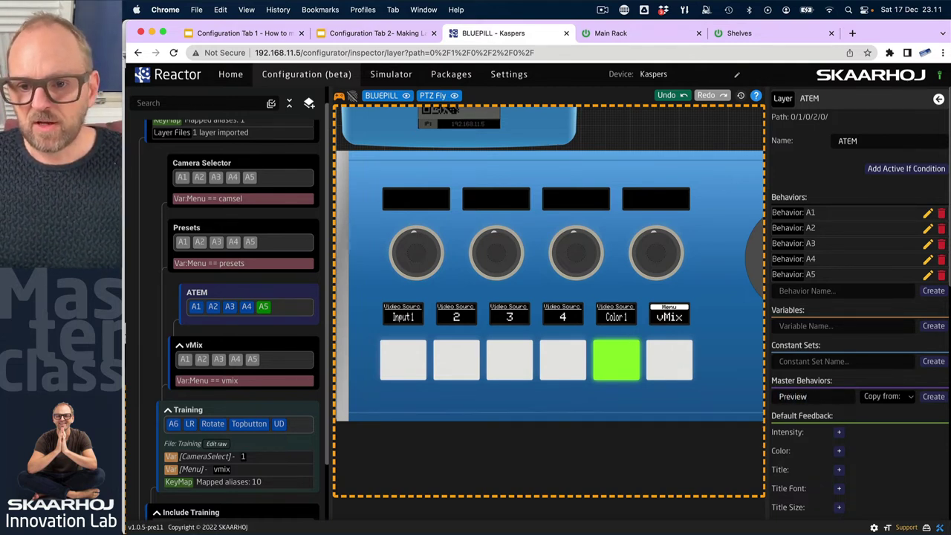
click(911, 396)
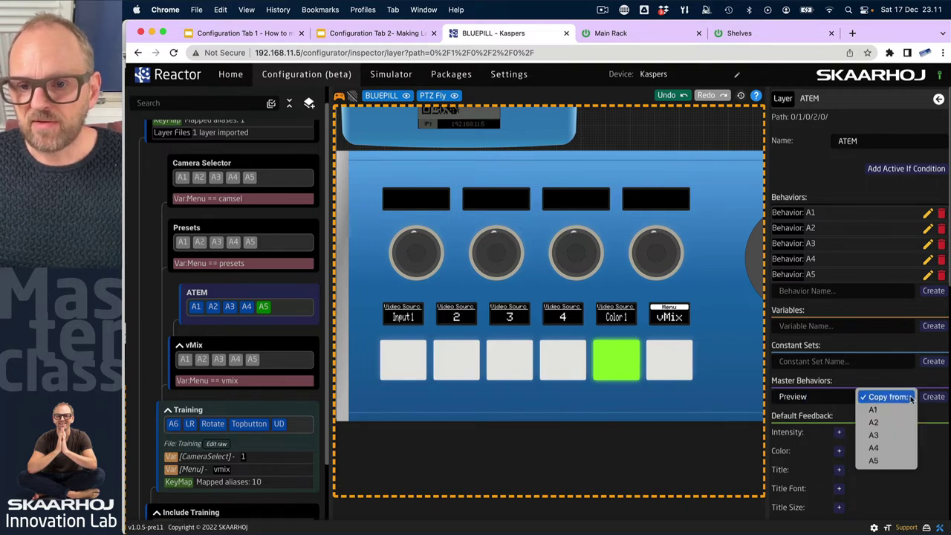
click(888, 461)
click(934, 397)
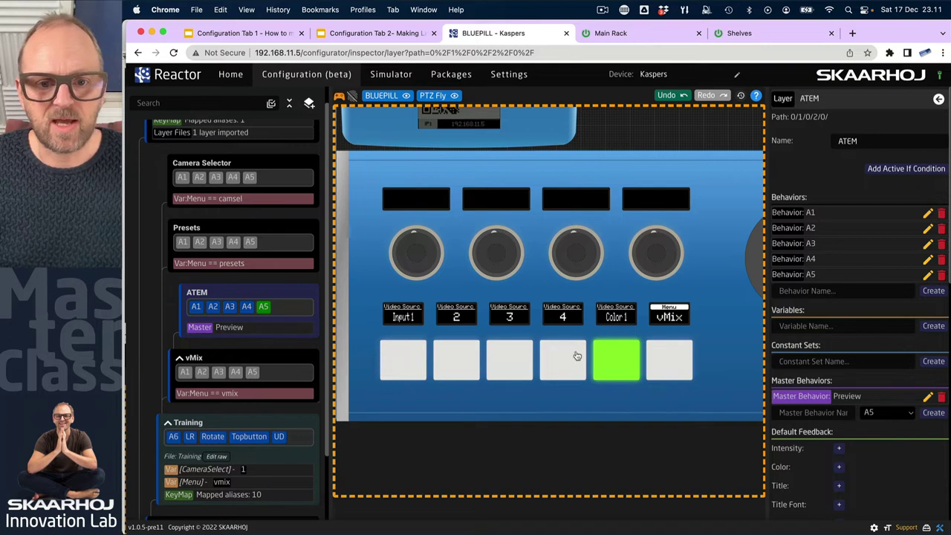
Step: Test the simulated A1 button, turn simulation mode off, and select the A1 to A5 buttons together
click(394, 370)
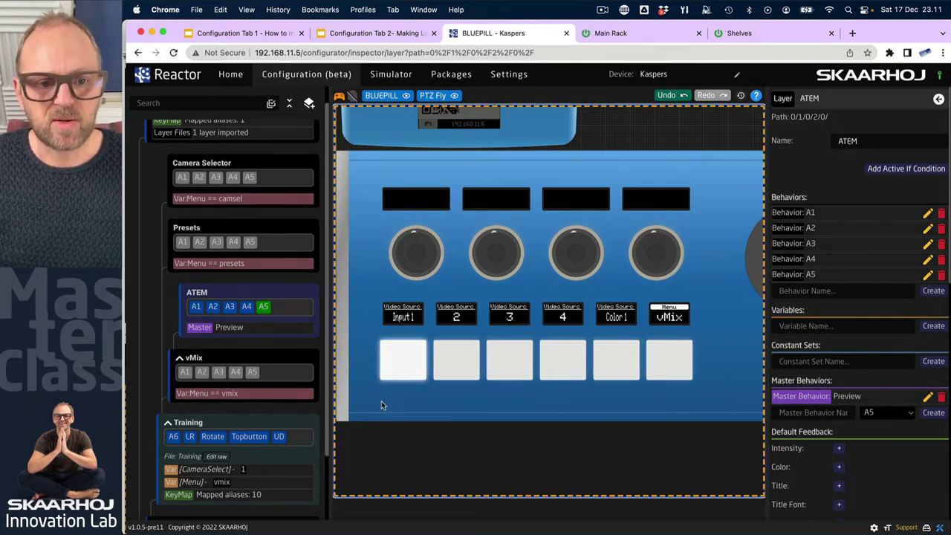
click(404, 369)
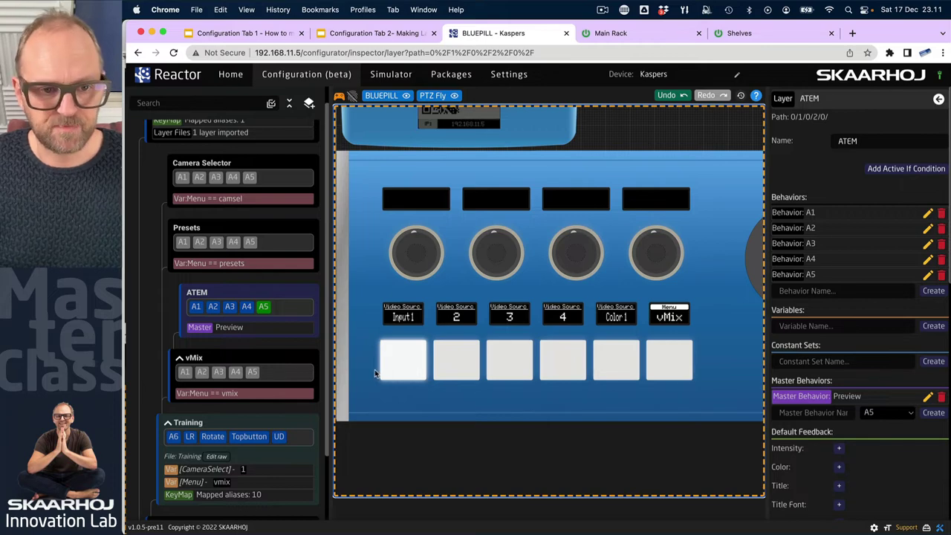
click(339, 96)
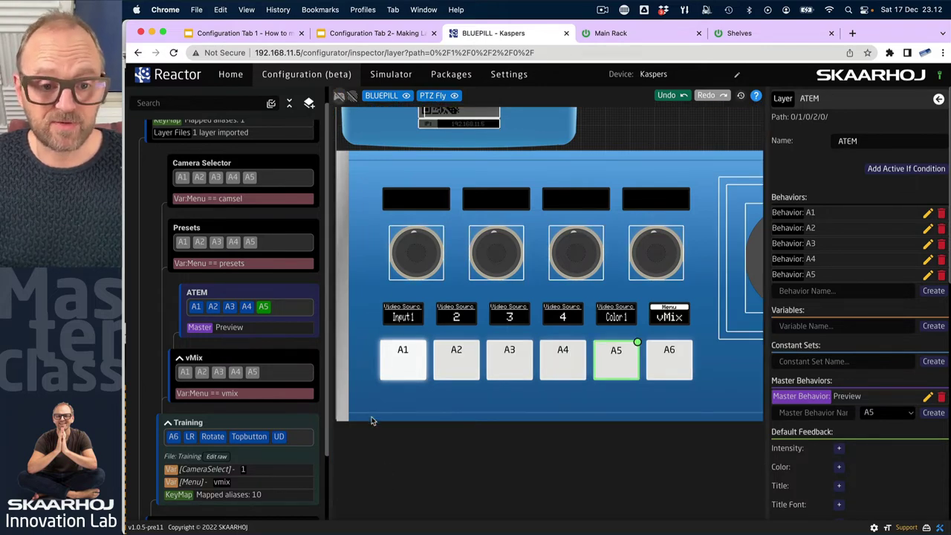
drag(372, 418, 619, 360)
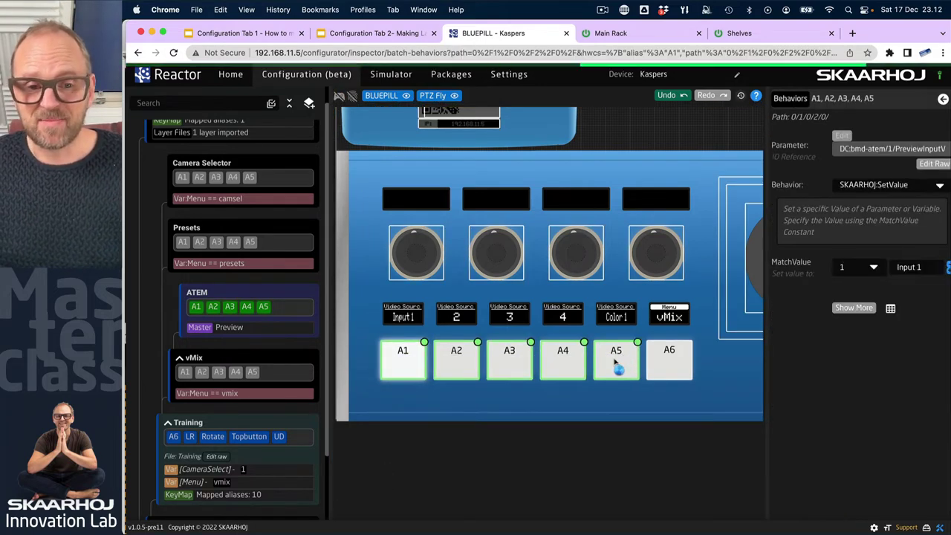
right_click(616, 361)
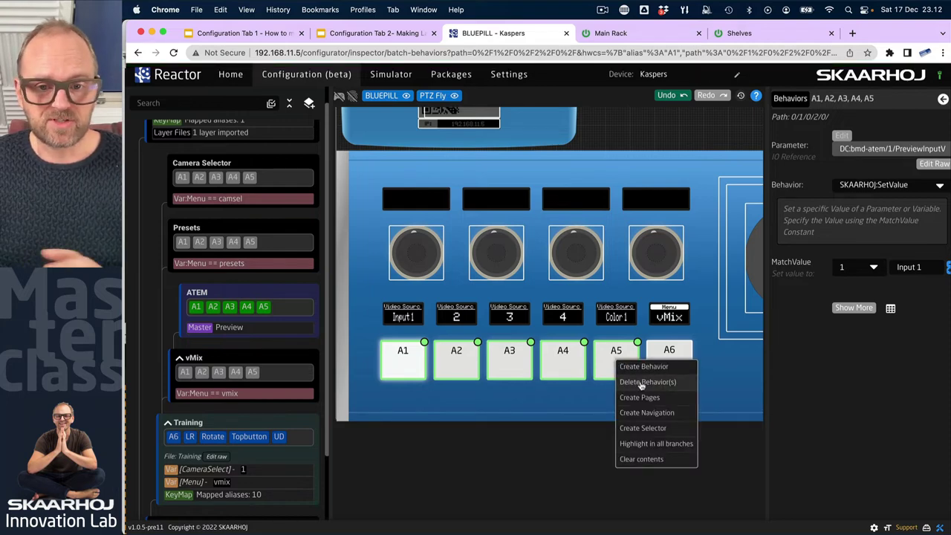
click(644, 382)
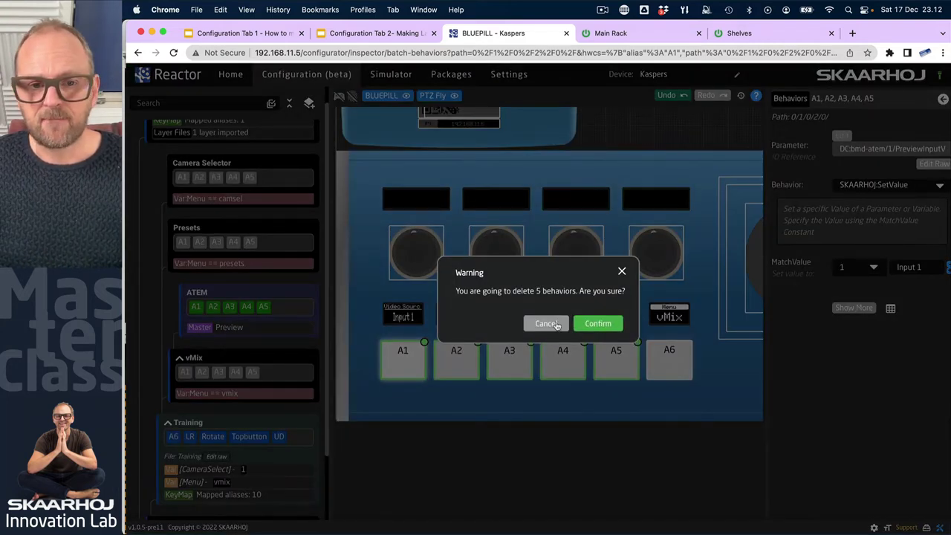
click(554, 326)
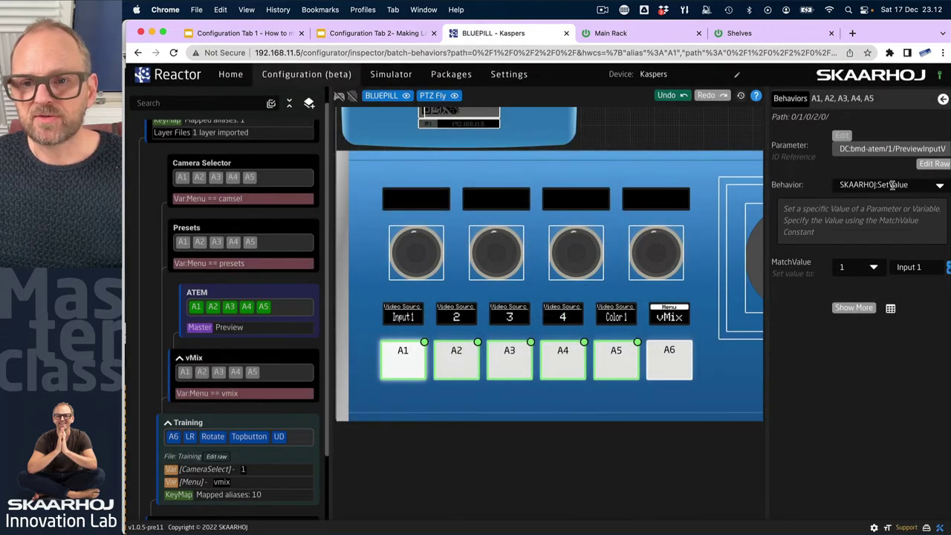
Step: Assign the Preview master behavior to the selected A1 to A5 buttons and check their rows in Batch Edit
click(943, 187)
click(743, 243)
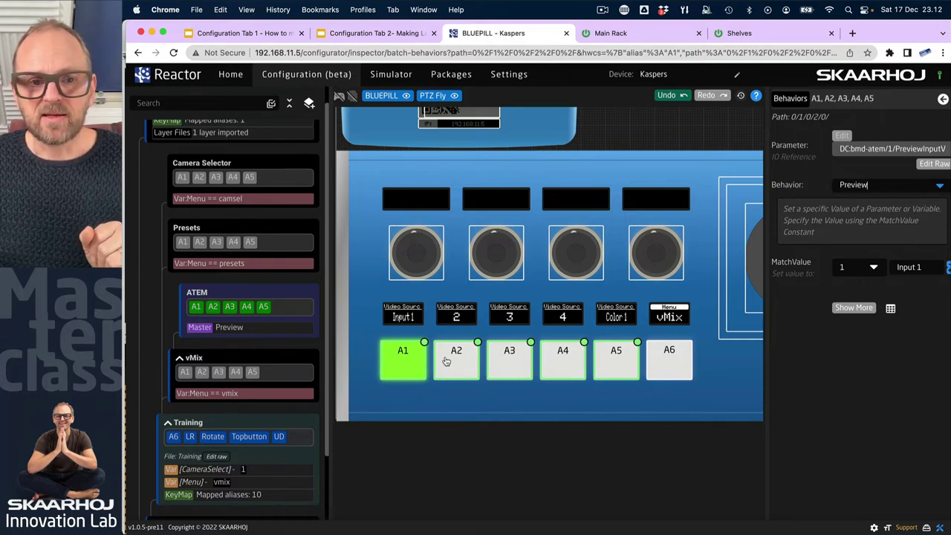
click(890, 309)
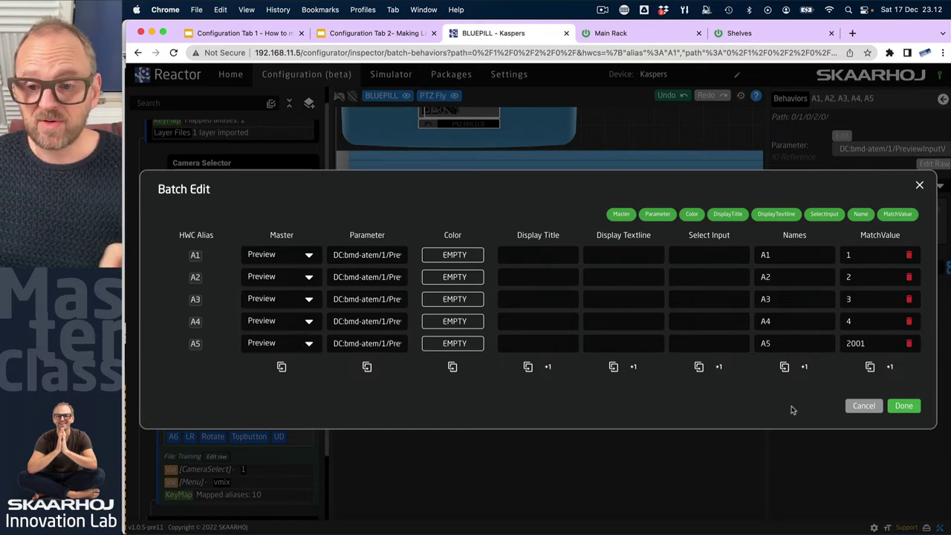
click(905, 406)
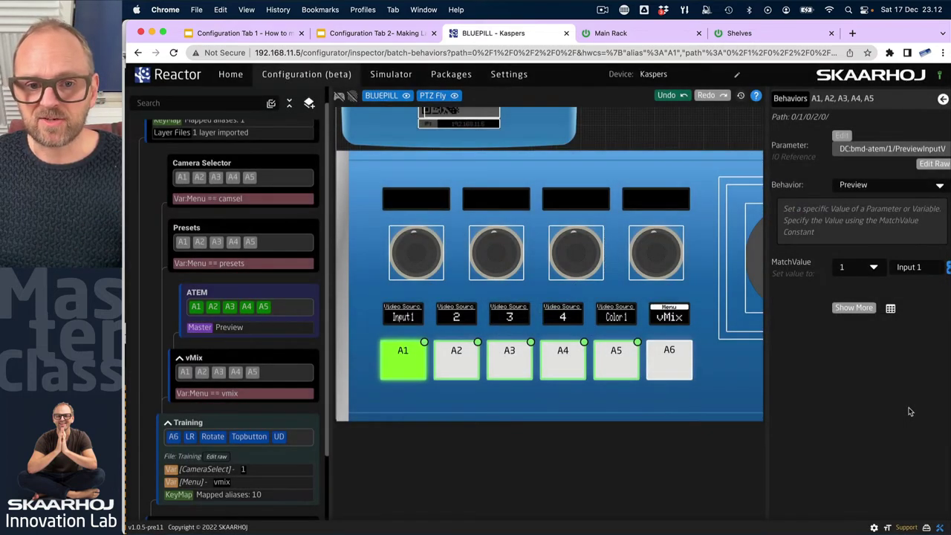
Step: Remove A5's own GREEN Color setting from its Conditional Feedback so the color is inherited from the Preview master
click(615, 365)
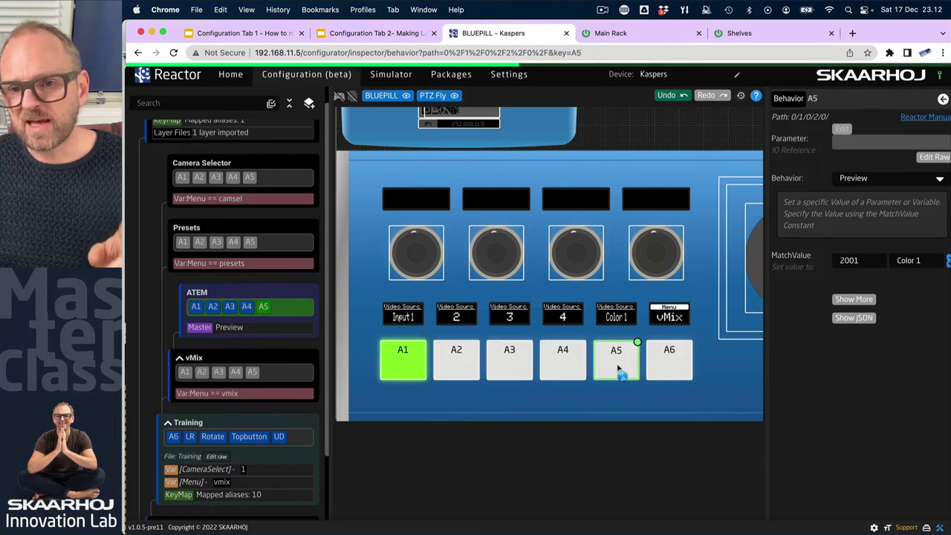
click(864, 302)
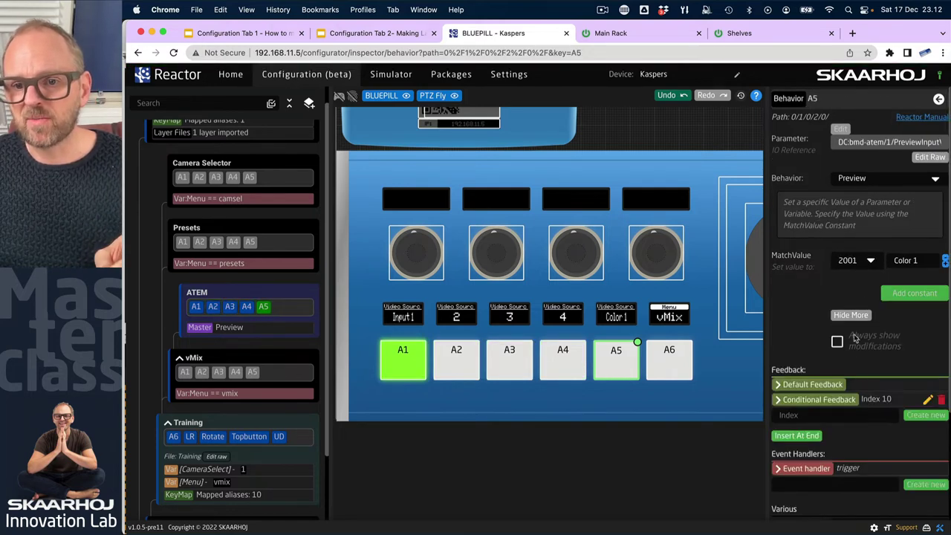
click(892, 400)
scroll(905, 371, down, 4)
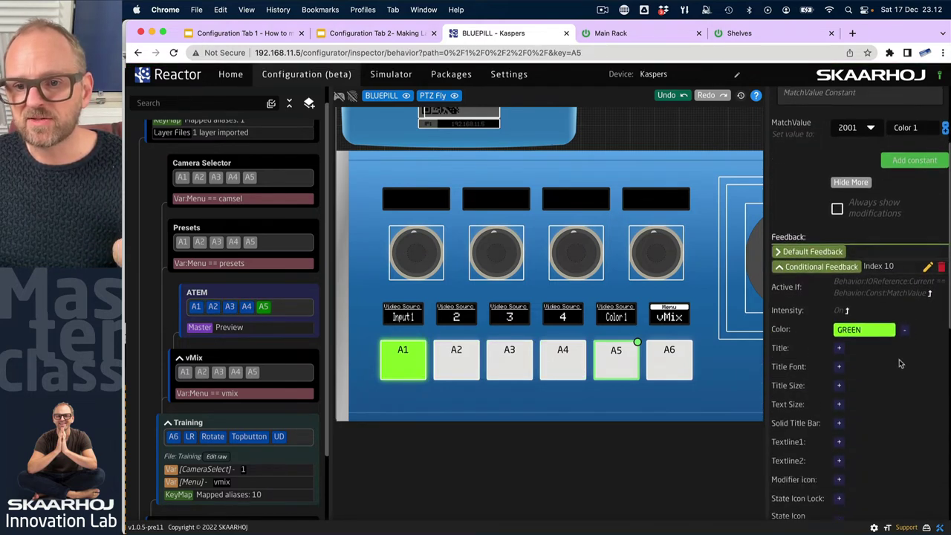
click(905, 334)
Step: Examine the remaining settings of the A5 behavior, including its JSON
scroll(896, 328, down, 6)
scroll(894, 329, down, 8)
scroll(895, 329, up, 12)
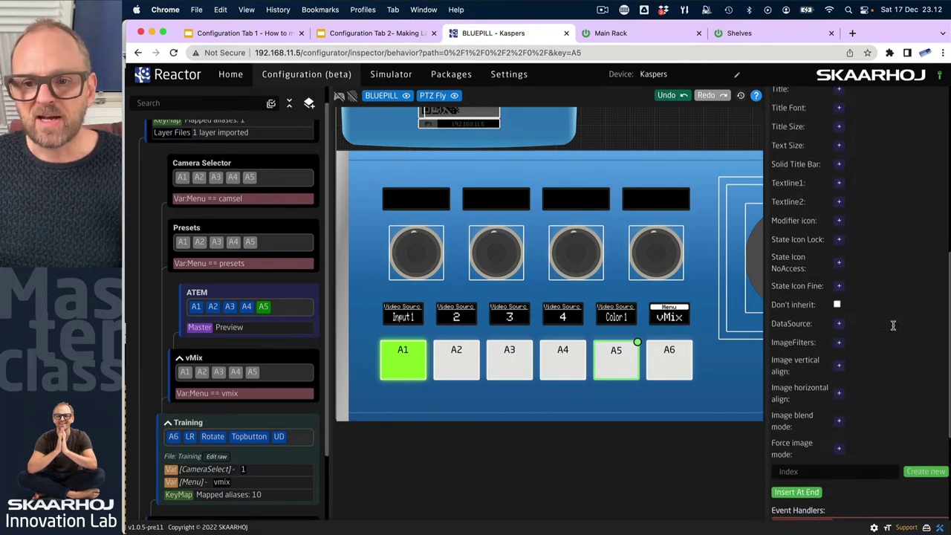
scroll(899, 327, up, 5)
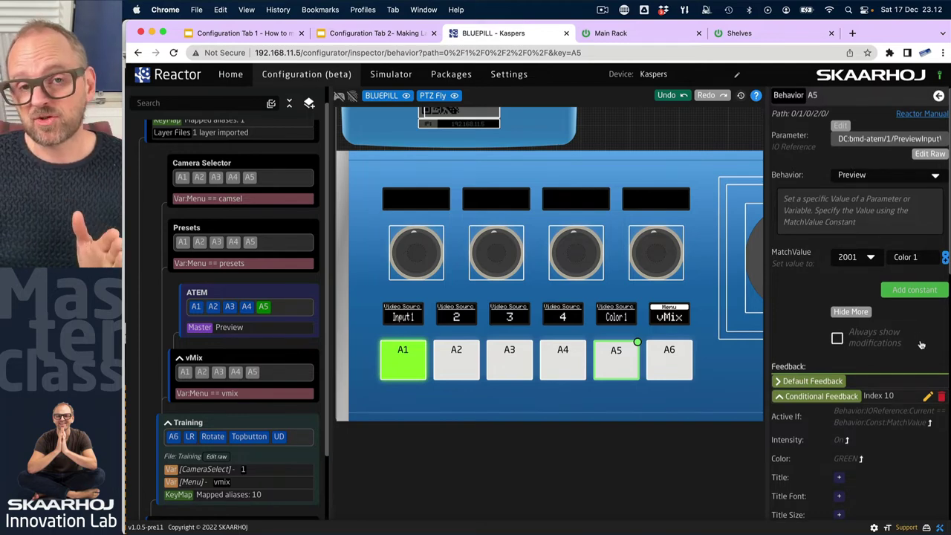
scroll(899, 342, down, 10)
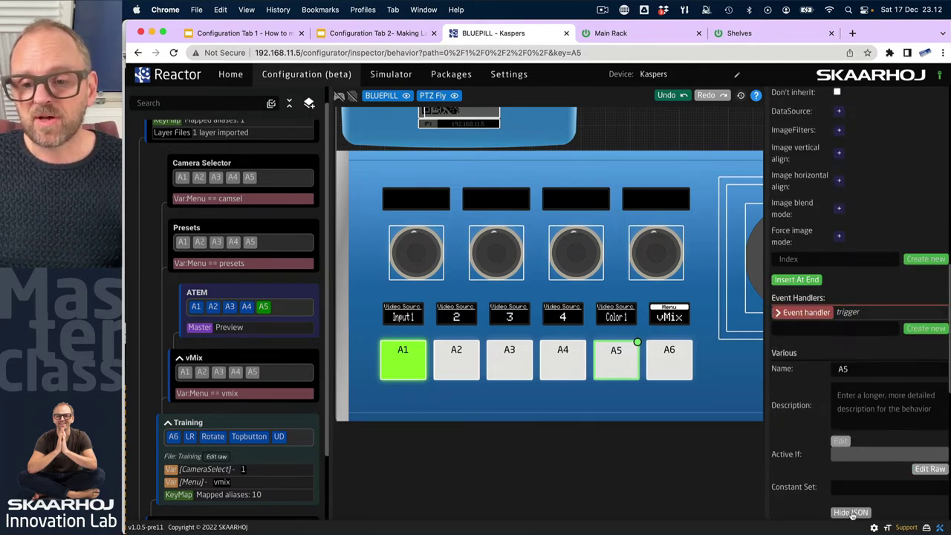
click(852, 512)
Step: Open the Training layer file's raw JSON and examine how the Camera Selector layer defines its A1 to A5 behaviors
scroll(262, 359, down, 3)
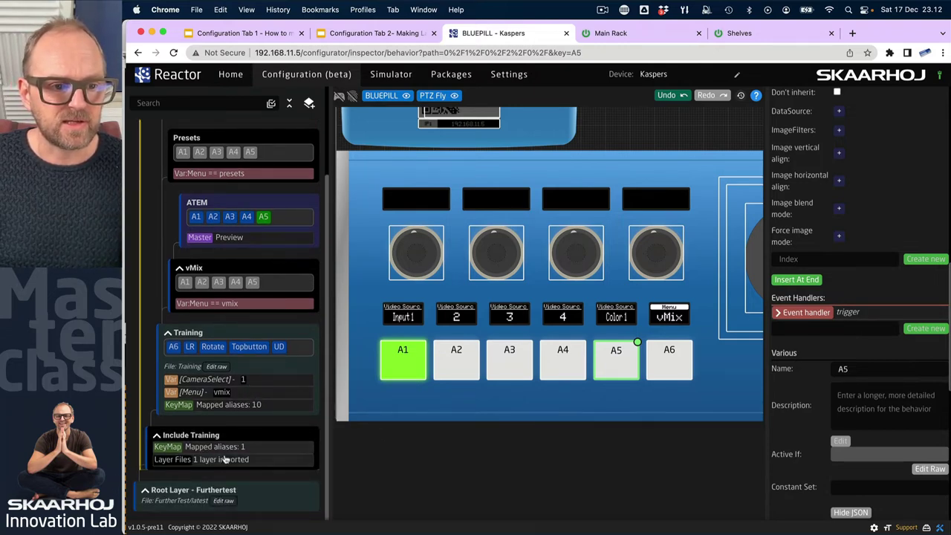
click(216, 368)
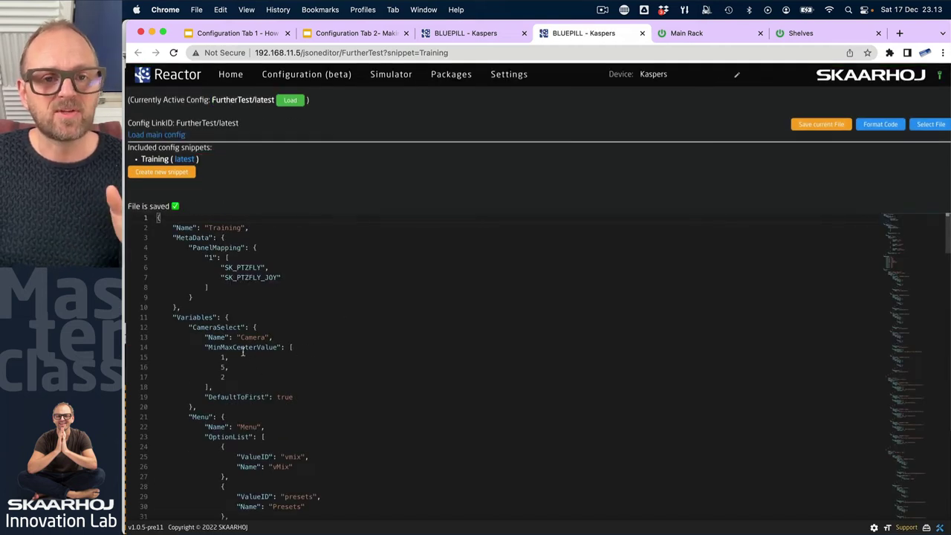
mouse_move(244, 347)
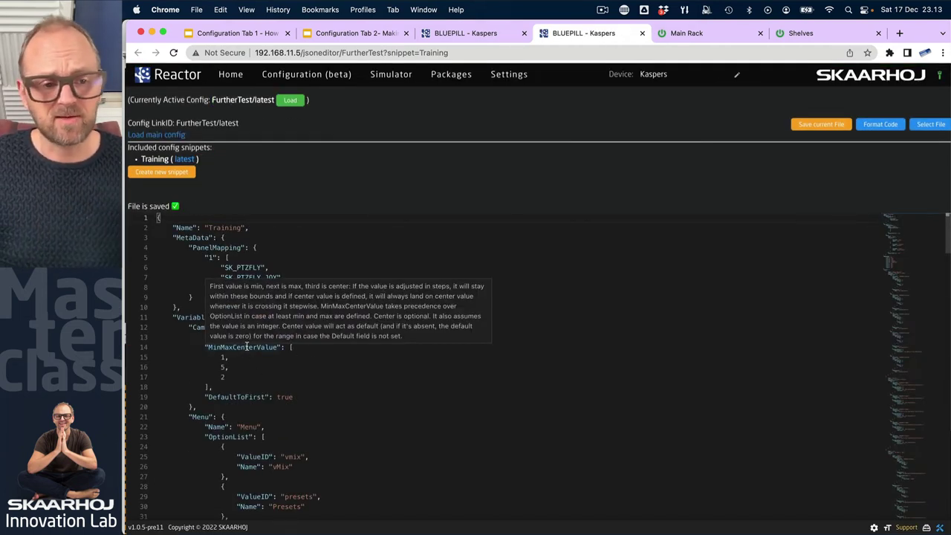
scroll(244, 349, down, 10)
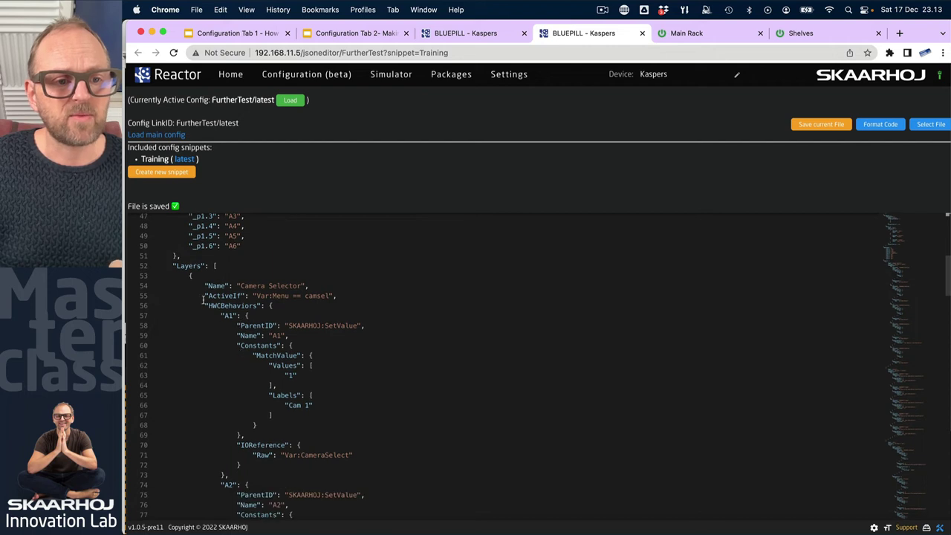
scroll(232, 346, down, 2)
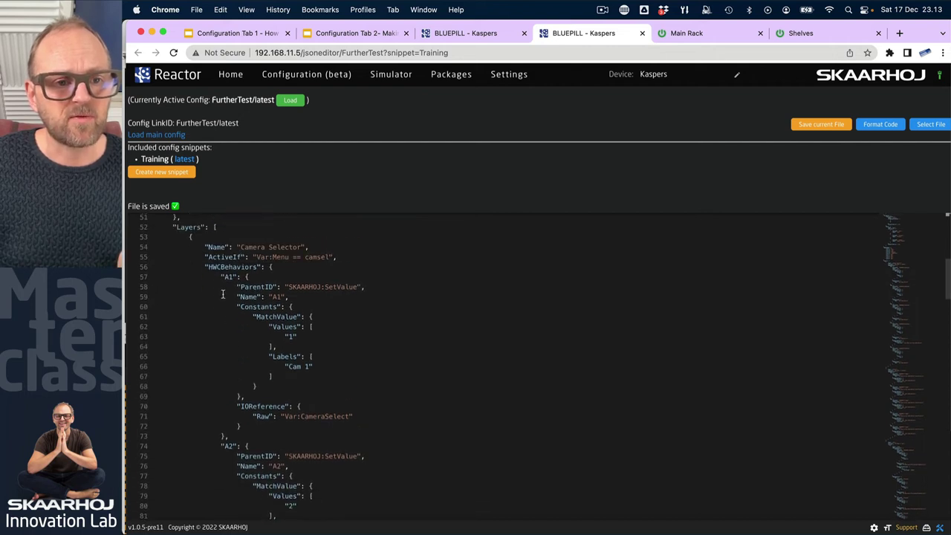
drag(223, 277, 269, 437)
scroll(303, 454, down, 2)
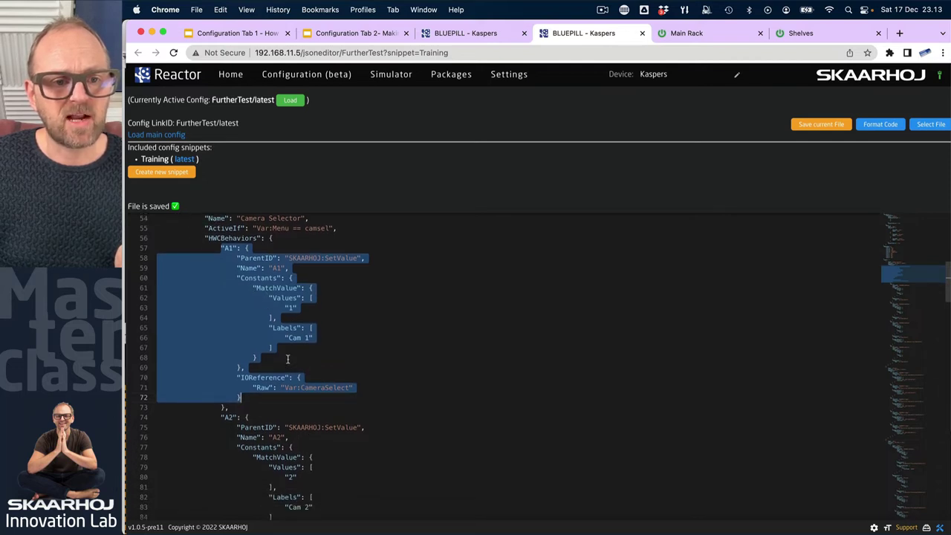
scroll(286, 362, down, 6)
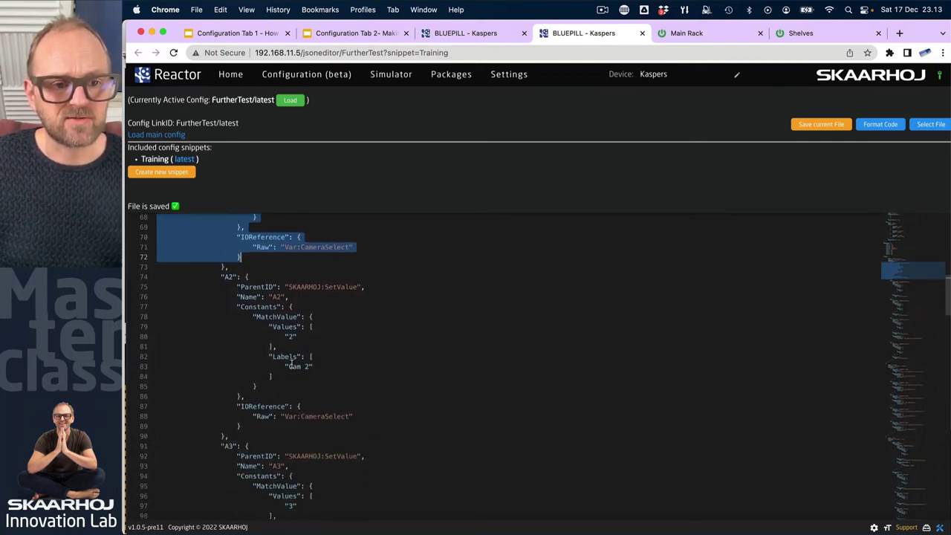
scroll(268, 387, down, 11)
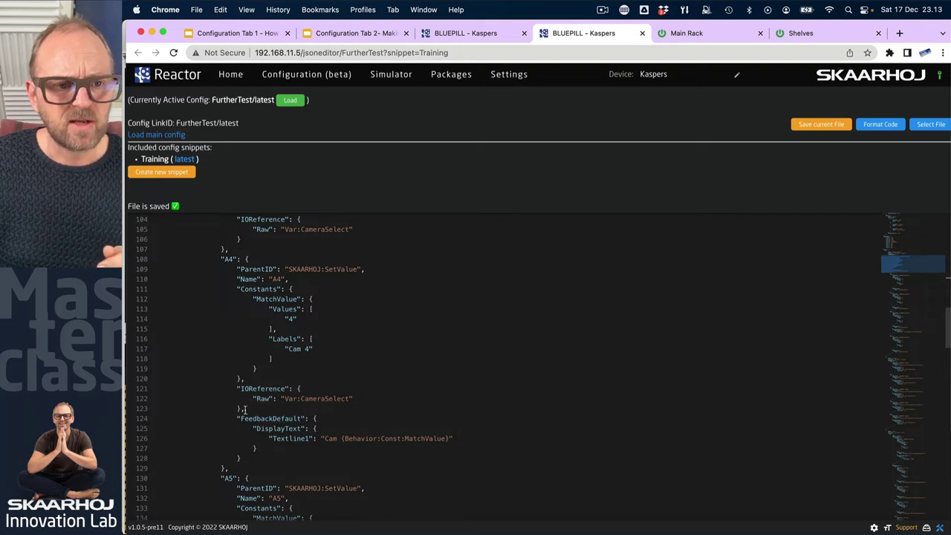
scroll(245, 409, up, 10)
drag(245, 409, 247, 409)
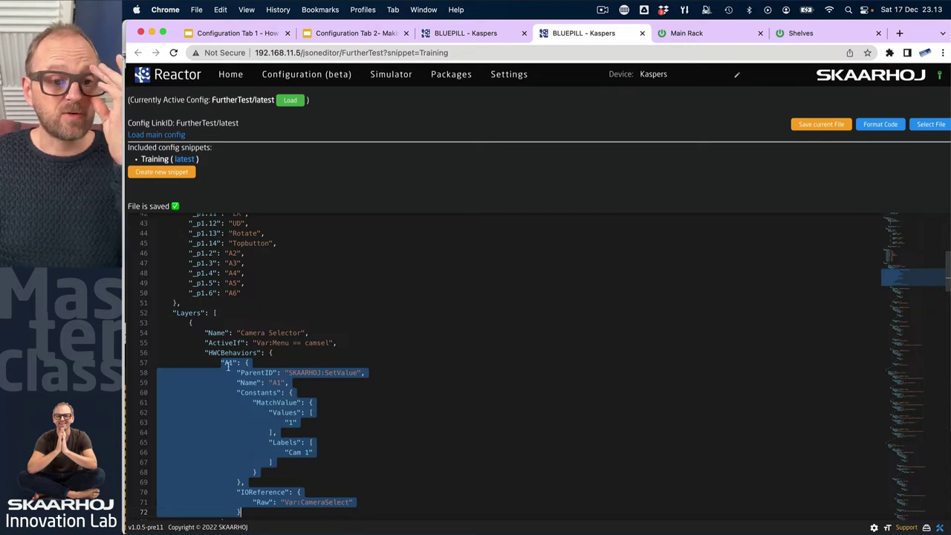
Step: Fold the layer blocks in the Training JSON and examine the names and ActiveIf conditions of Camera Selector, Presets and vMix
click(153, 324)
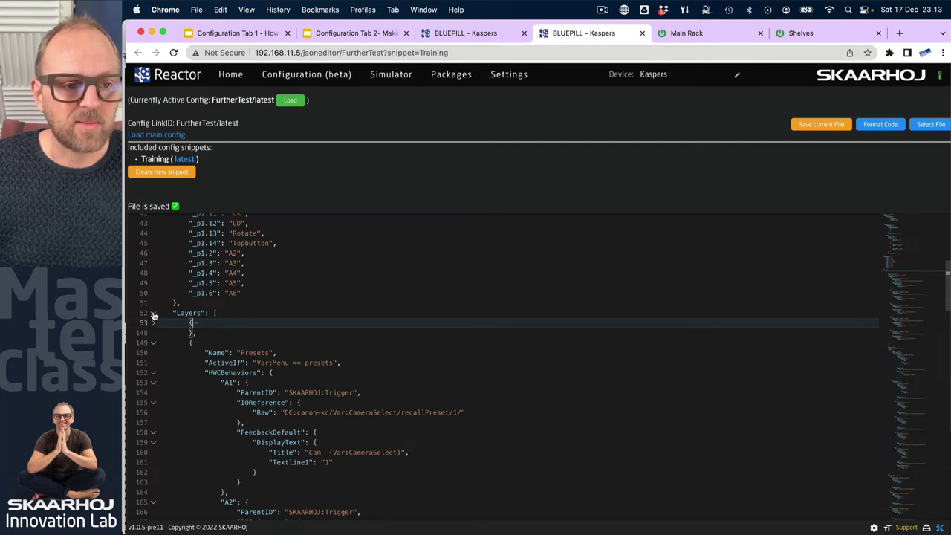
click(153, 313)
click(153, 313)
click(153, 312)
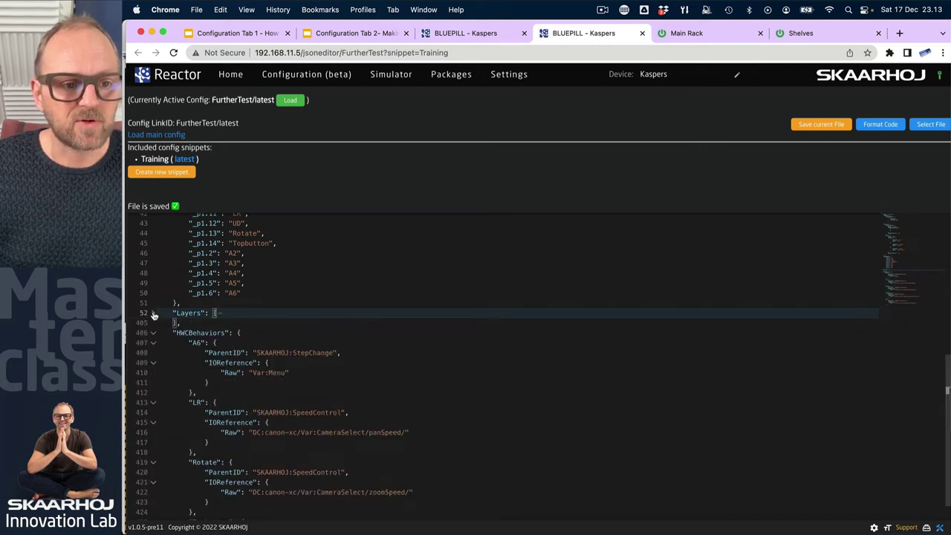
click(153, 313)
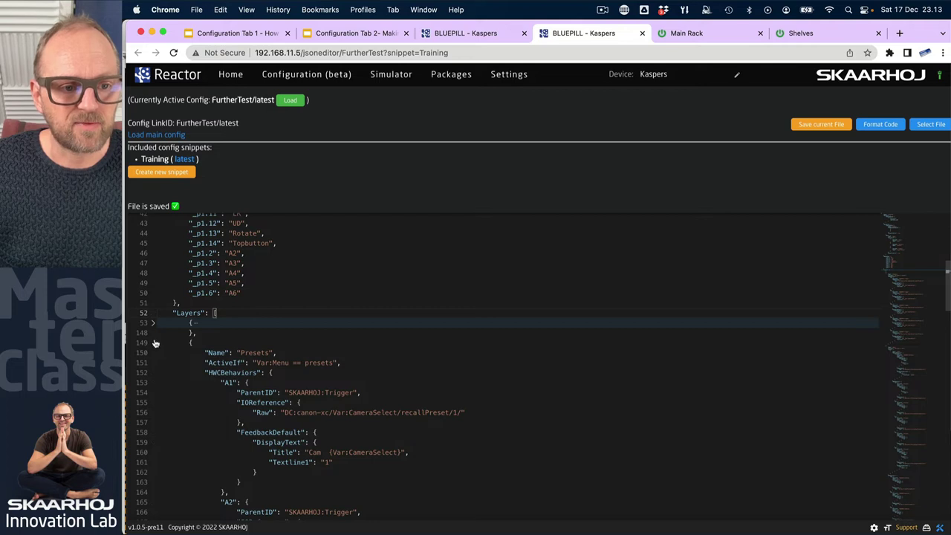
click(153, 343)
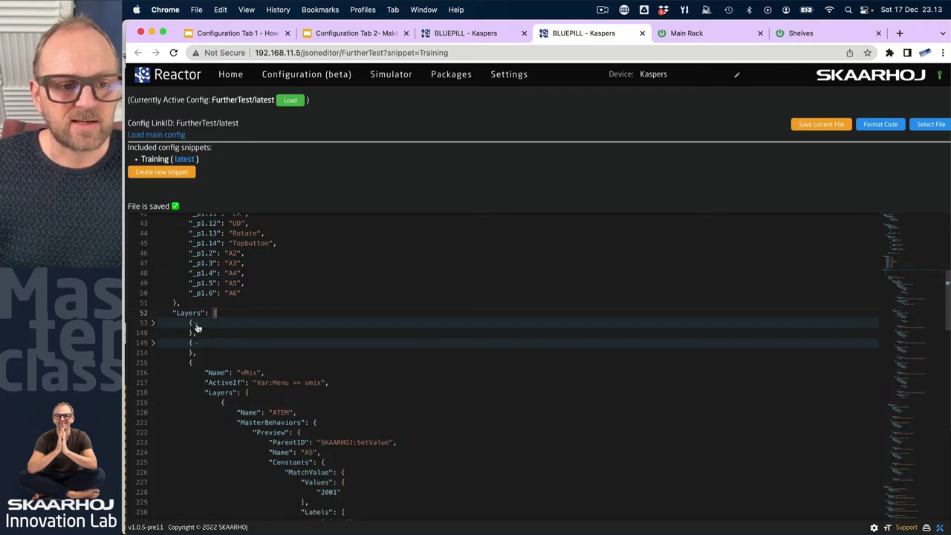
click(153, 324)
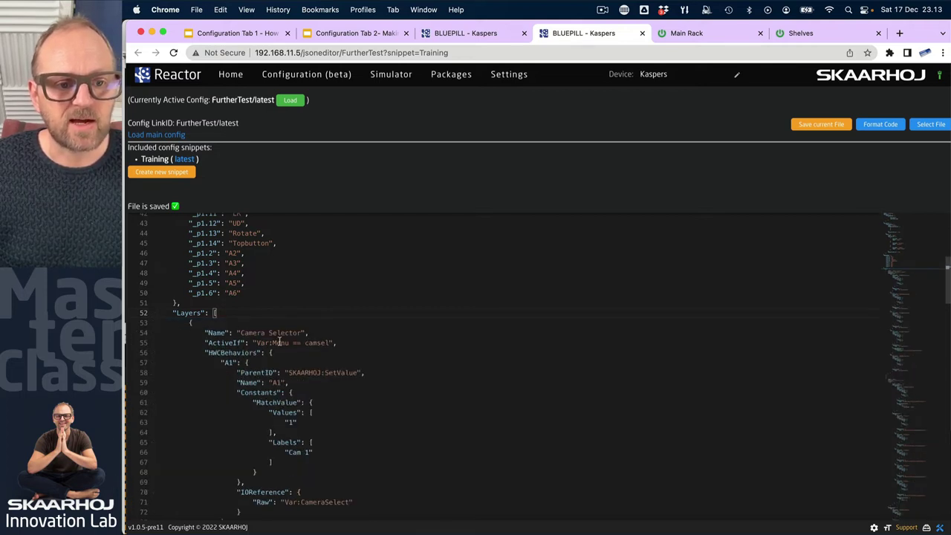
drag(256, 342, 336, 342)
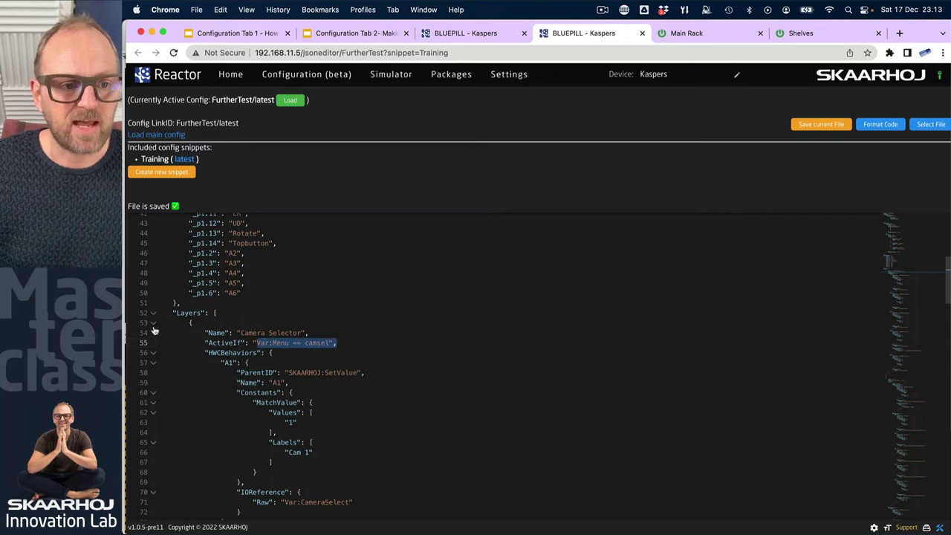
click(153, 324)
click(153, 342)
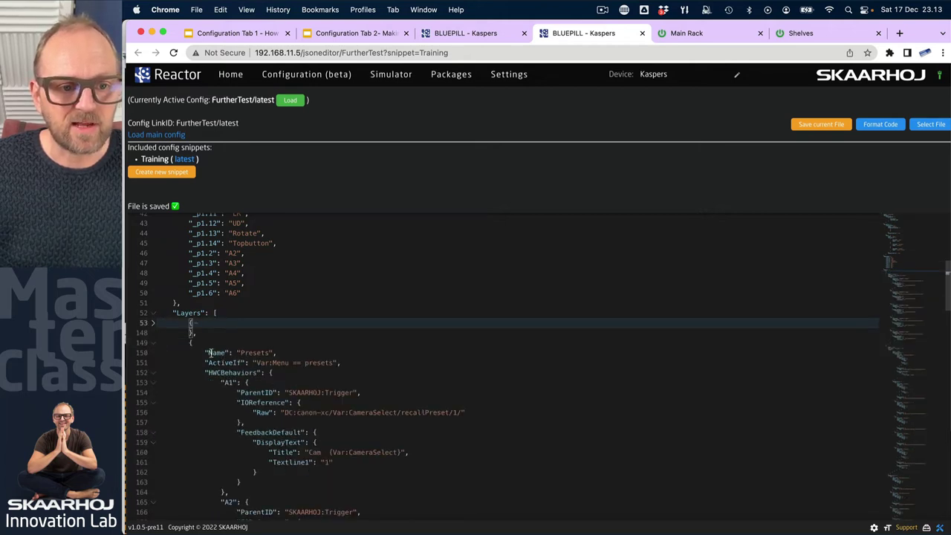
drag(233, 356, 316, 364)
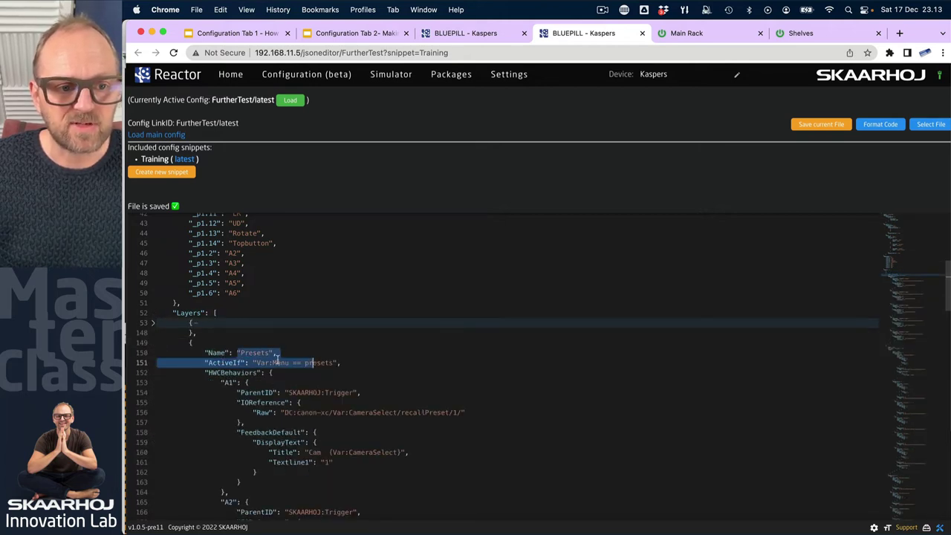
click(153, 342)
drag(242, 382, 358, 383)
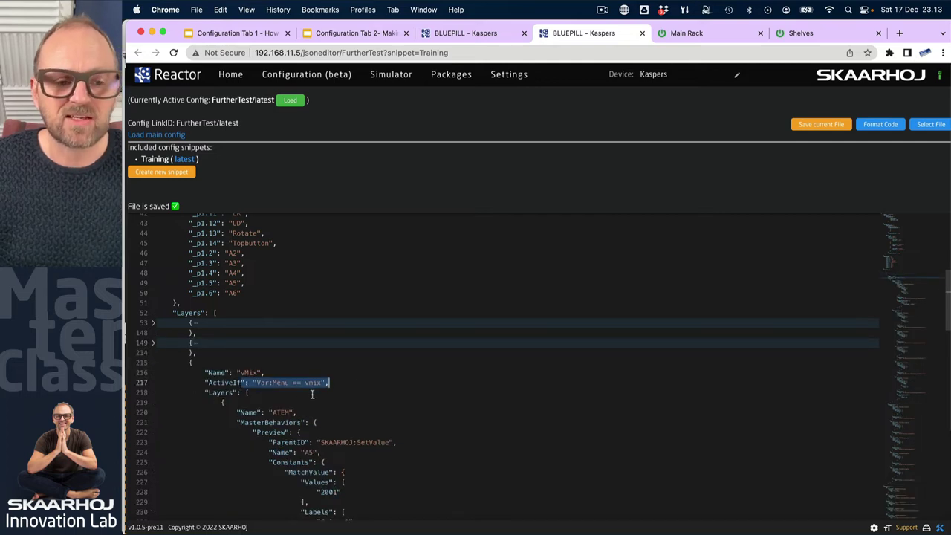
Step: Examine the ATEM sublayer's JSON, covering the Preview master behavior and the A1 to A5 behaviors that reference it
scroll(312, 395, down, 3)
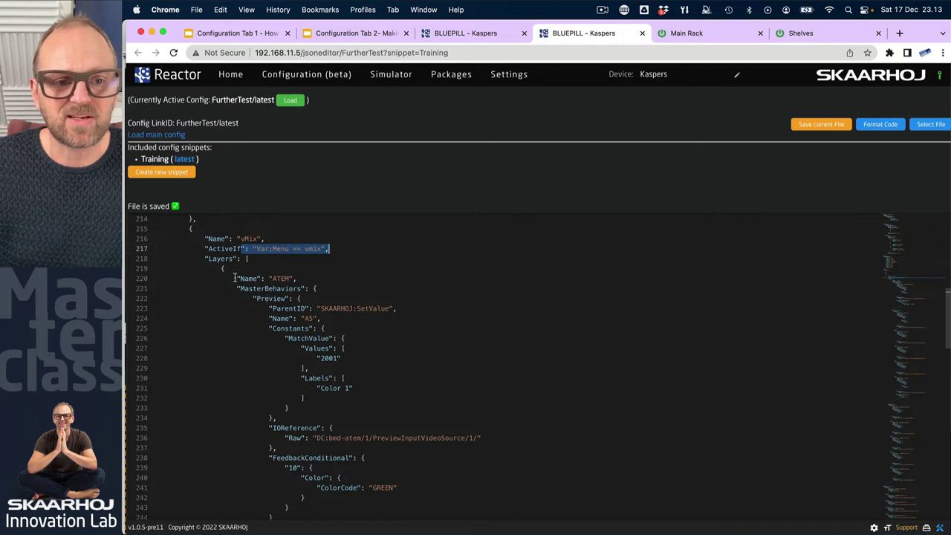
drag(222, 269, 290, 341)
click(273, 458)
scroll(268, 387, down, 6)
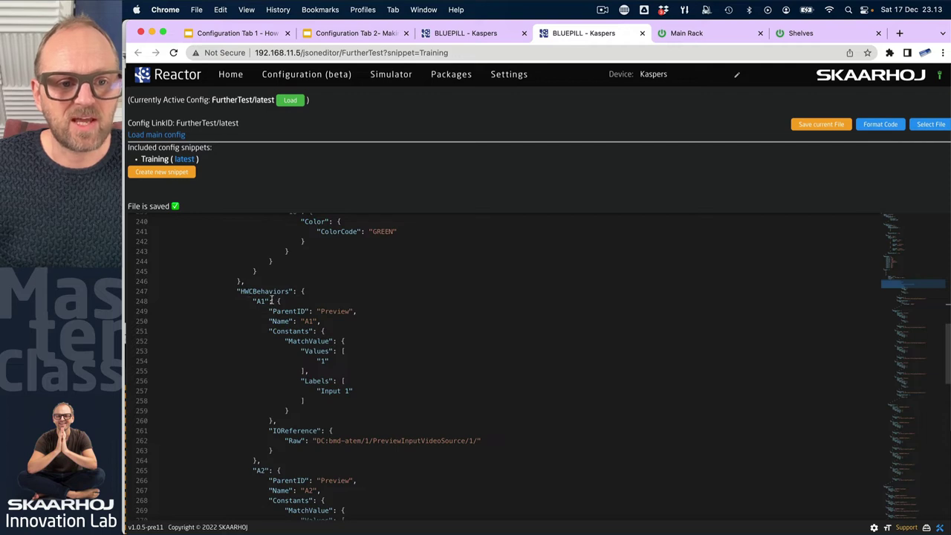
scroll(246, 253, down, 2)
scroll(250, 221, up, 2)
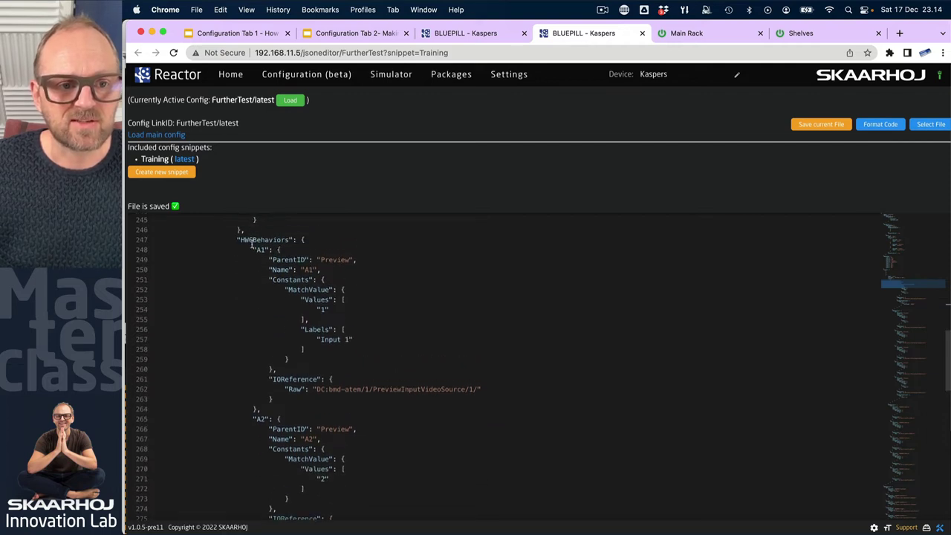
drag(253, 243, 262, 403)
scroll(464, 392, up, 1)
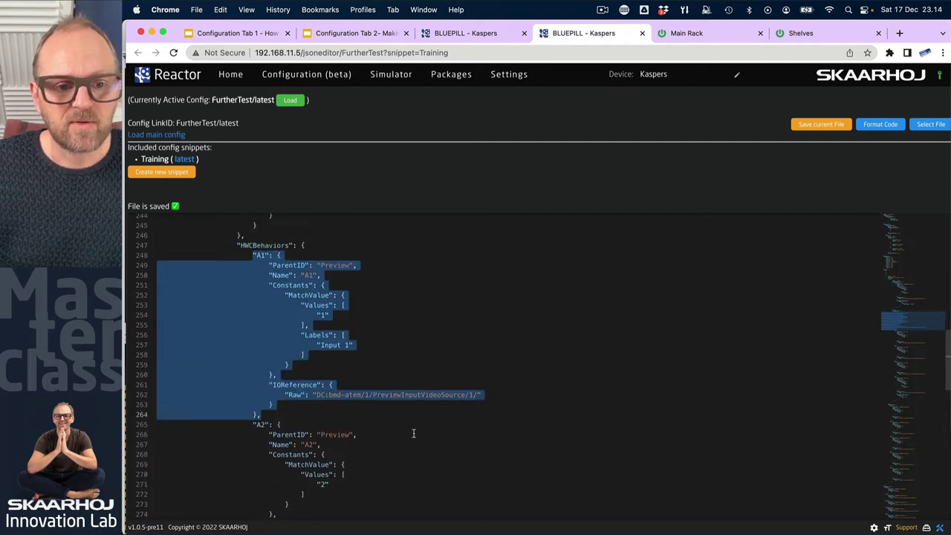
scroll(413, 434, down, 4)
scroll(386, 405, down, 8)
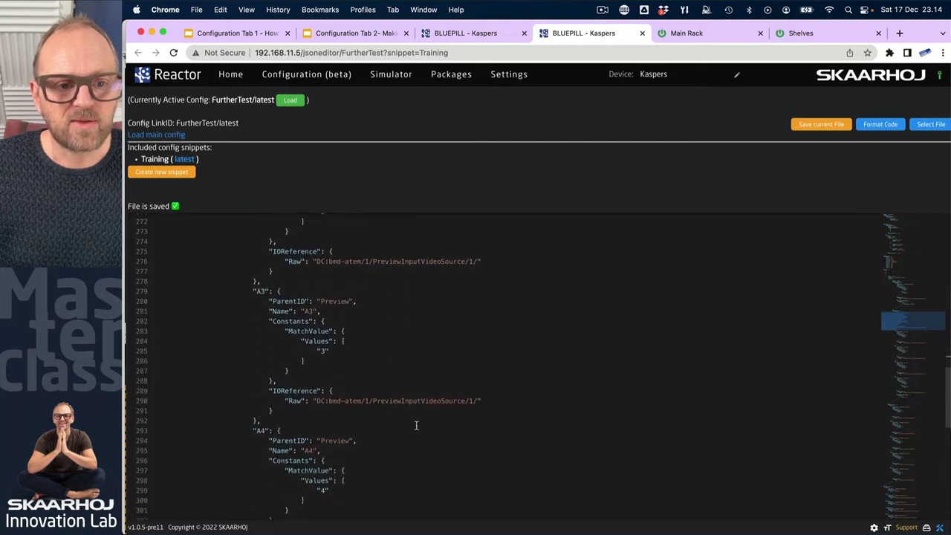
scroll(429, 437, down, 5)
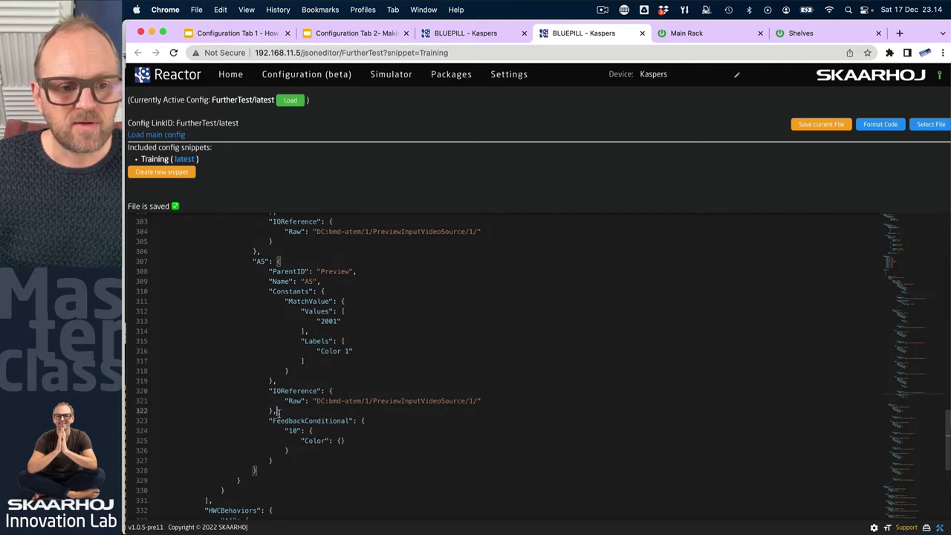
Step: Delete the leftover FeedbackConditional block and its preceding comma from A5 in the ATEM layer, and save the file
drag(276, 413, 300, 458)
key(BackSpace)
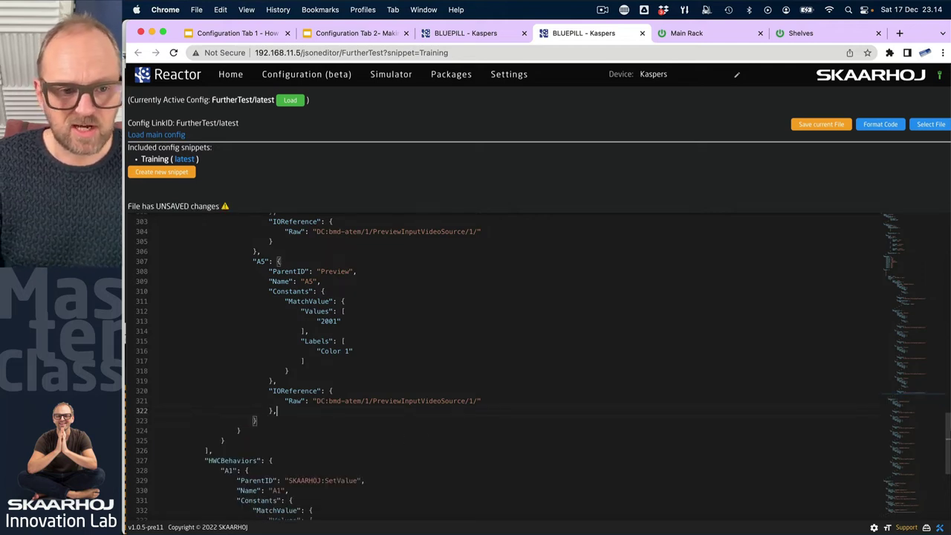
scroll(376, 384, up, 3)
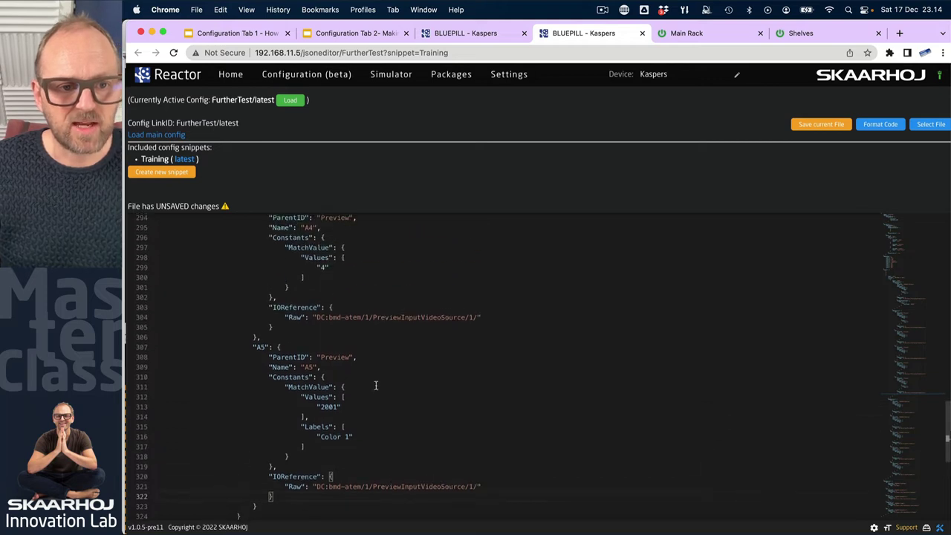
scroll(376, 384, up, 1)
click(822, 125)
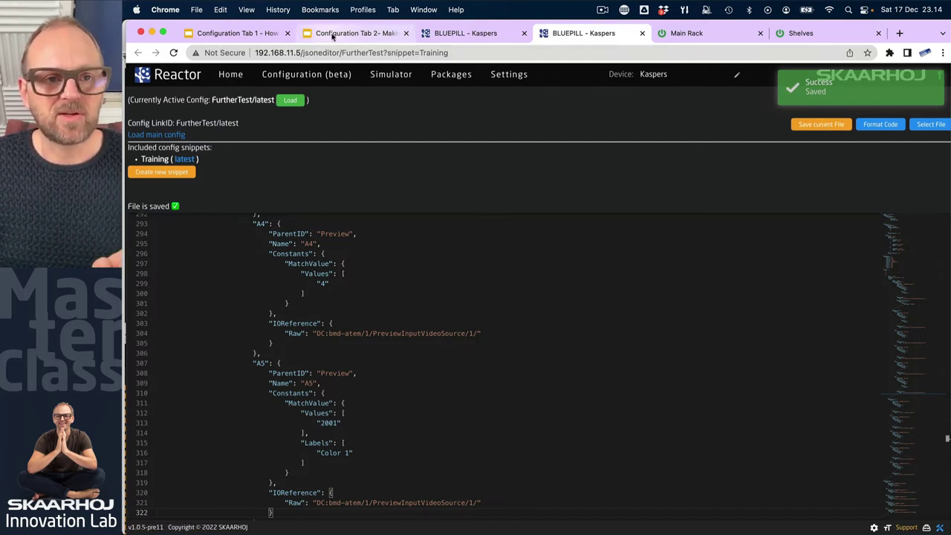
Step: Load the Configuration page in place of the JSON editor and return to the original Reactor browser tab
click(281, 74)
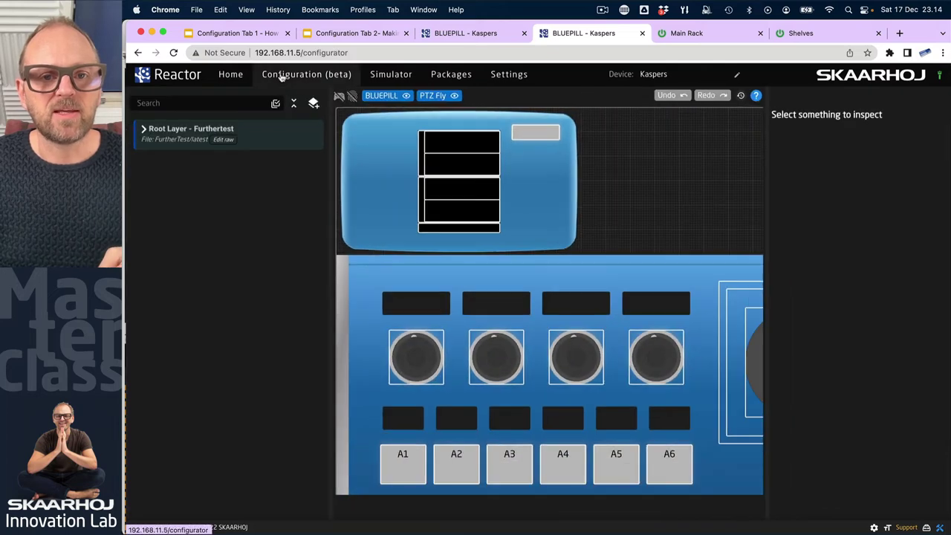
scroll(617, 122, down, 2)
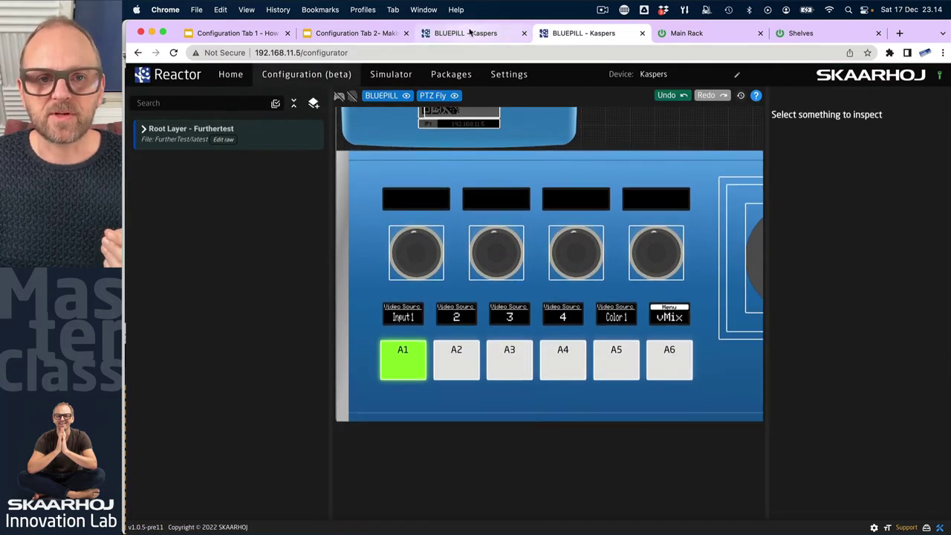
key(ctrl+shift+Tab)
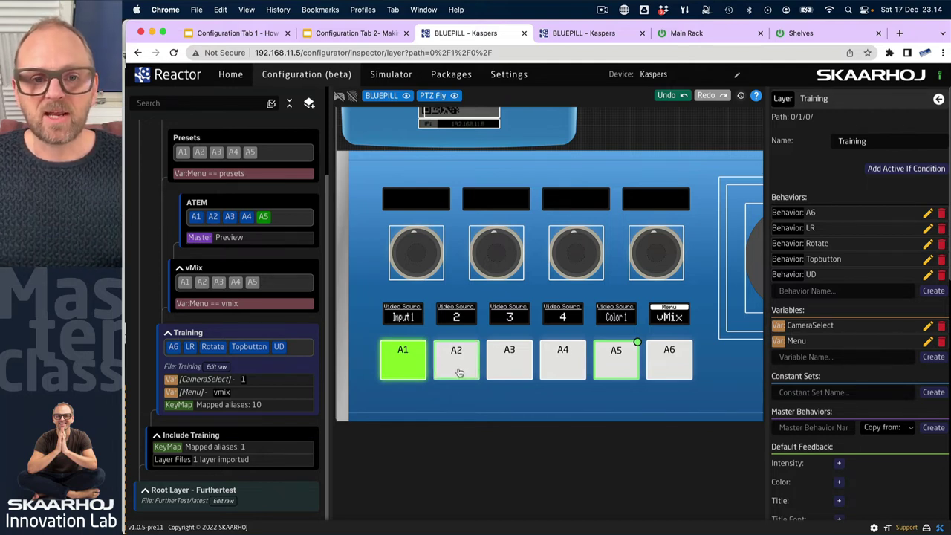
Step: Turn on simulation mode and test the A2, A3, A4 and A5 preview buttons, finishing with A2
key(t)
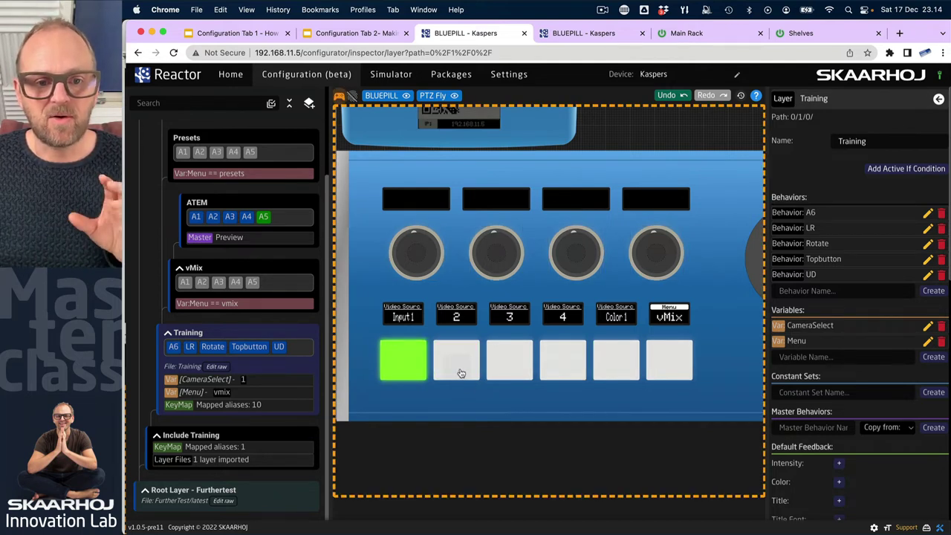
click(460, 368)
click(511, 368)
click(562, 368)
click(616, 368)
click(456, 364)
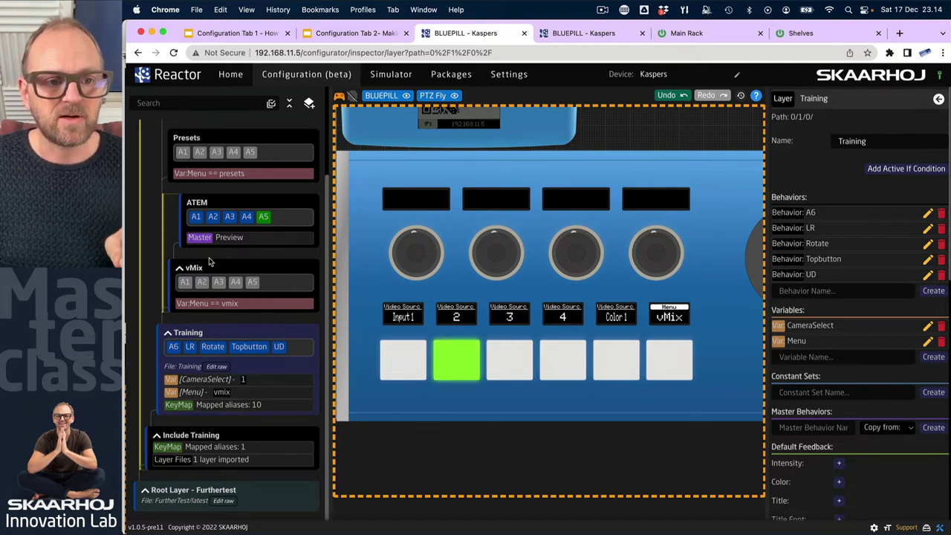
Step: Open the ATEM layer's Preview master behavior, trigger A1 on the simulated panel, and expand the behavior's additional settings
click(228, 239)
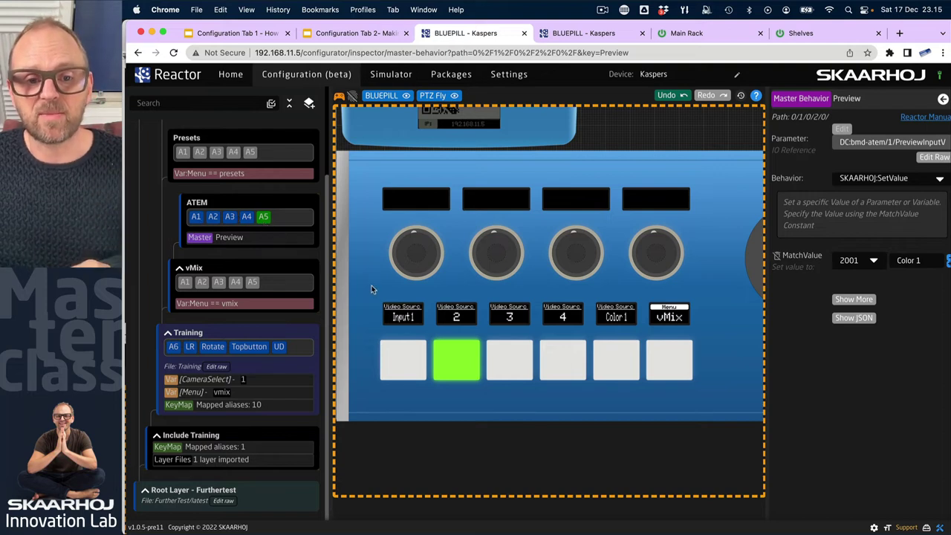
click(403, 374)
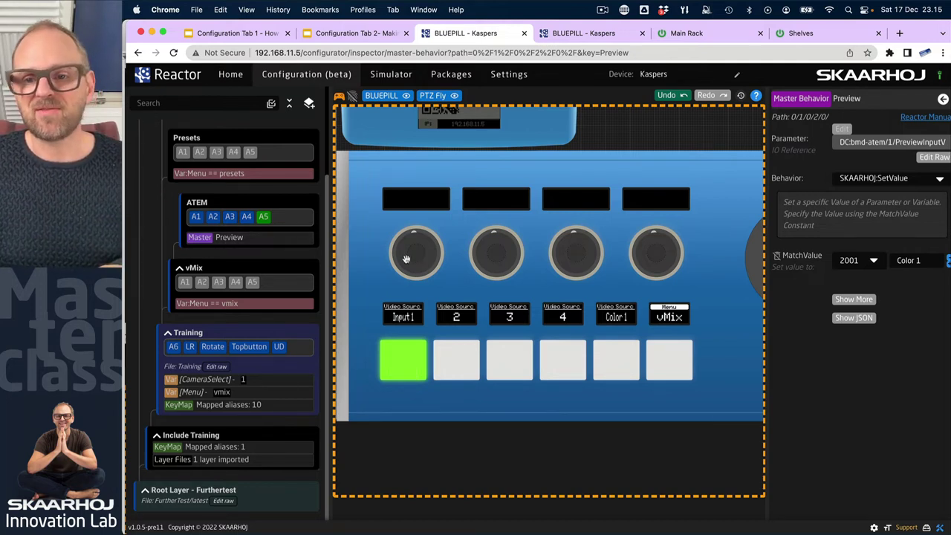
click(855, 300)
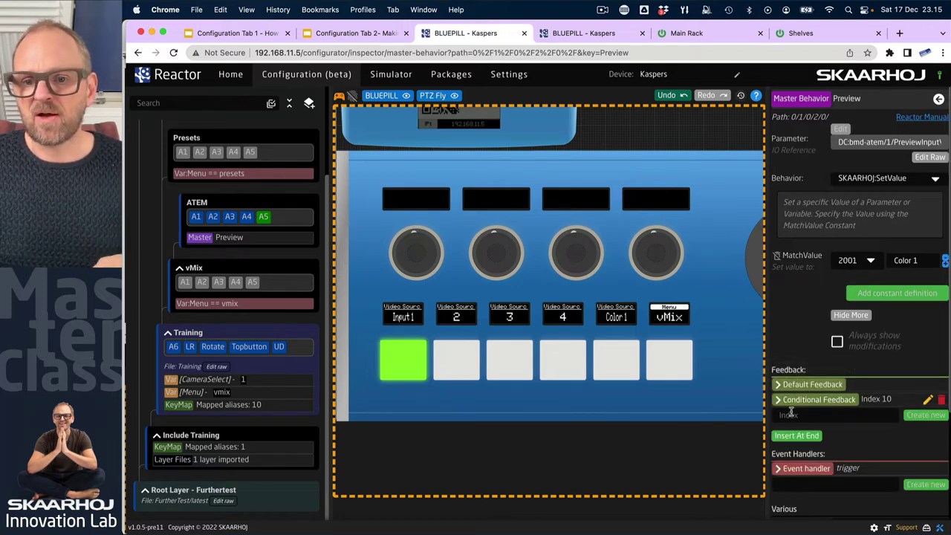
Step: Create a Conditional Feedback with index 20 in the Preview master behavior and set its color to RED
text(20)
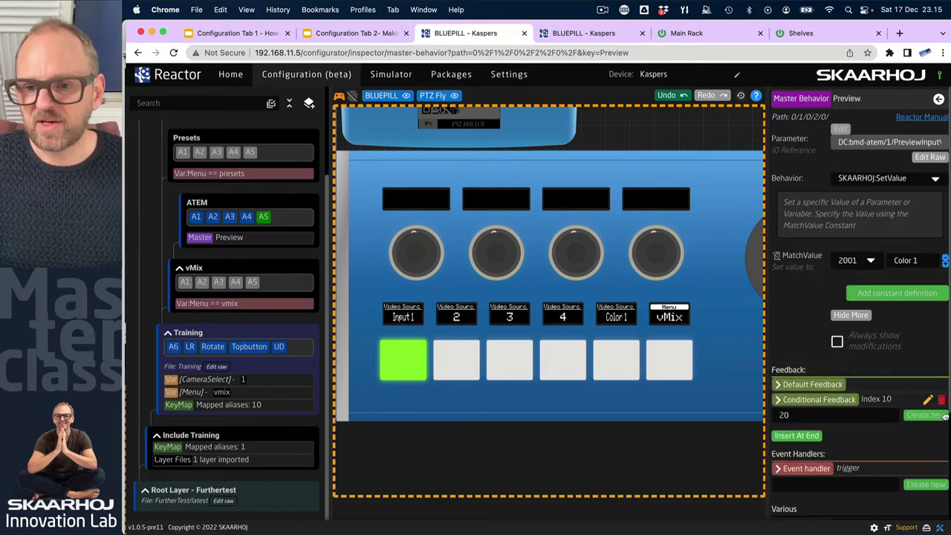
click(929, 416)
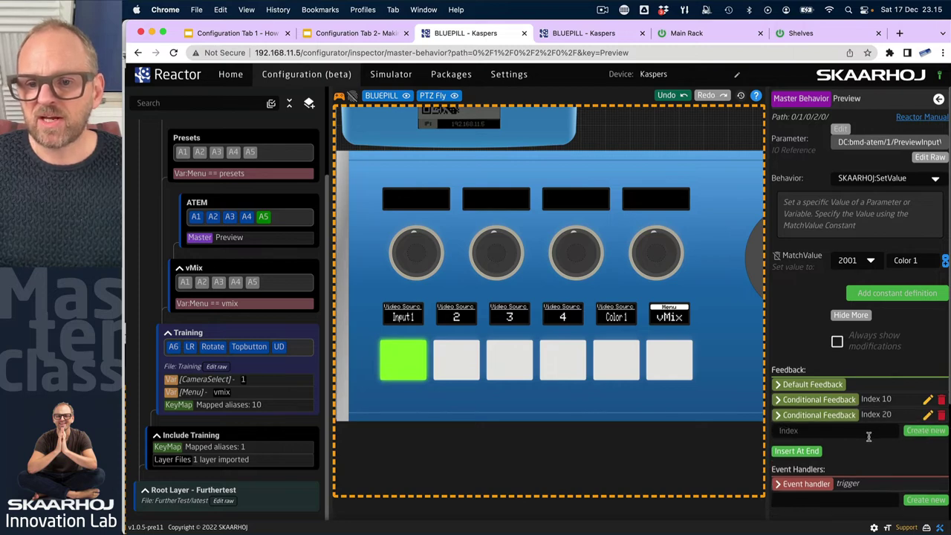
click(782, 418)
scroll(832, 379, down, 3)
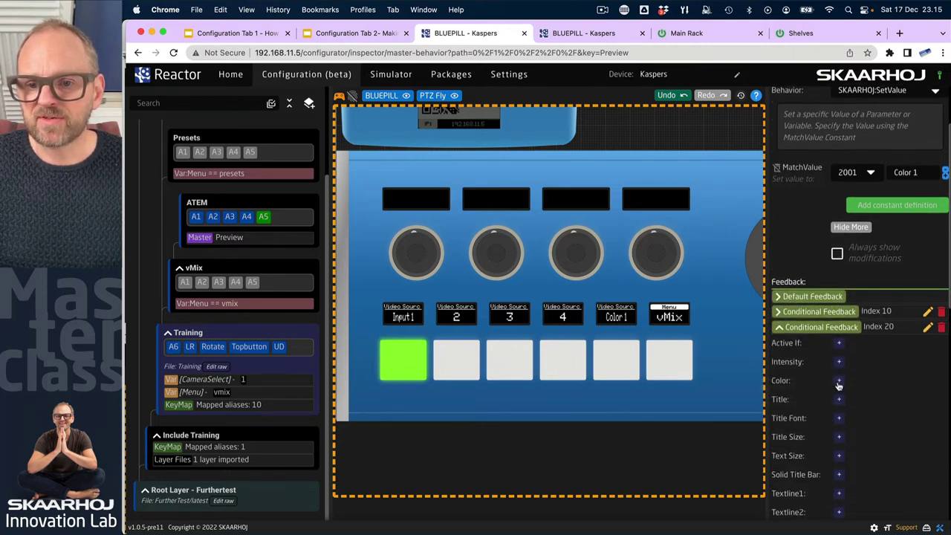
click(839, 382)
click(880, 382)
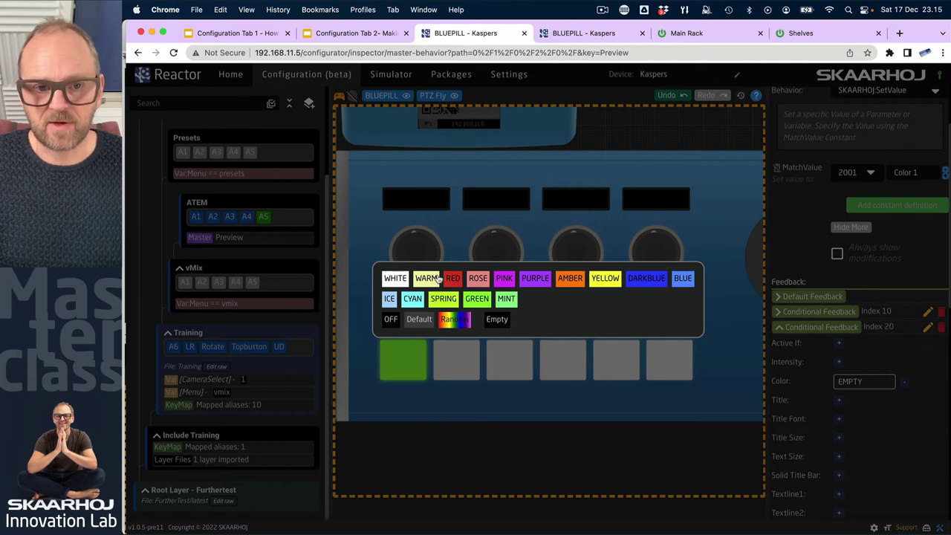
click(452, 279)
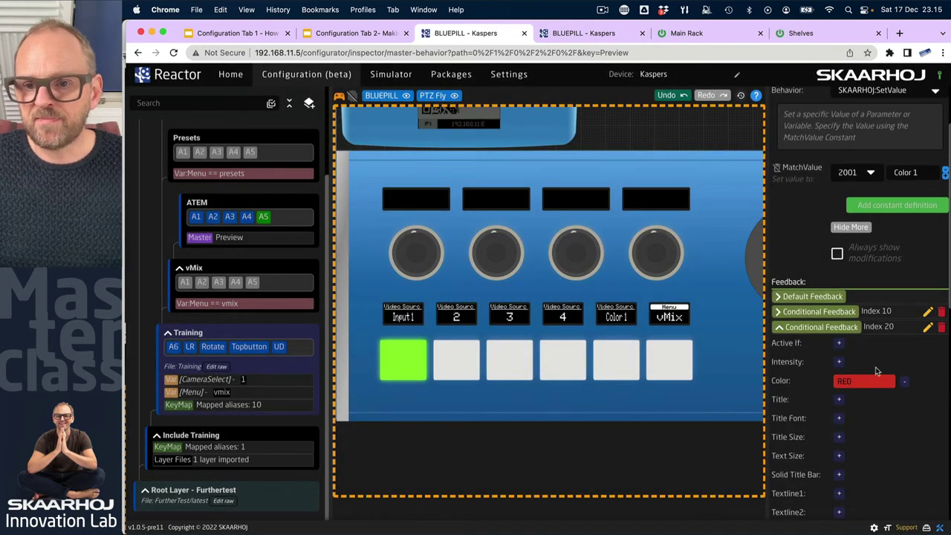
Step: Add an Active If condition to the index 20 feedback and choose the ATEM Mini as the device for its first statement
scroll(884, 377, down, 2)
click(839, 298)
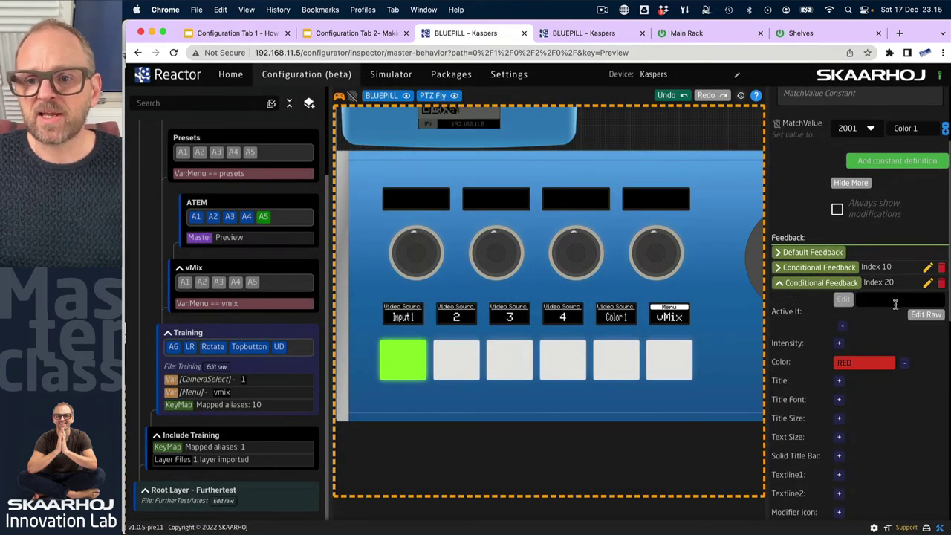
click(847, 301)
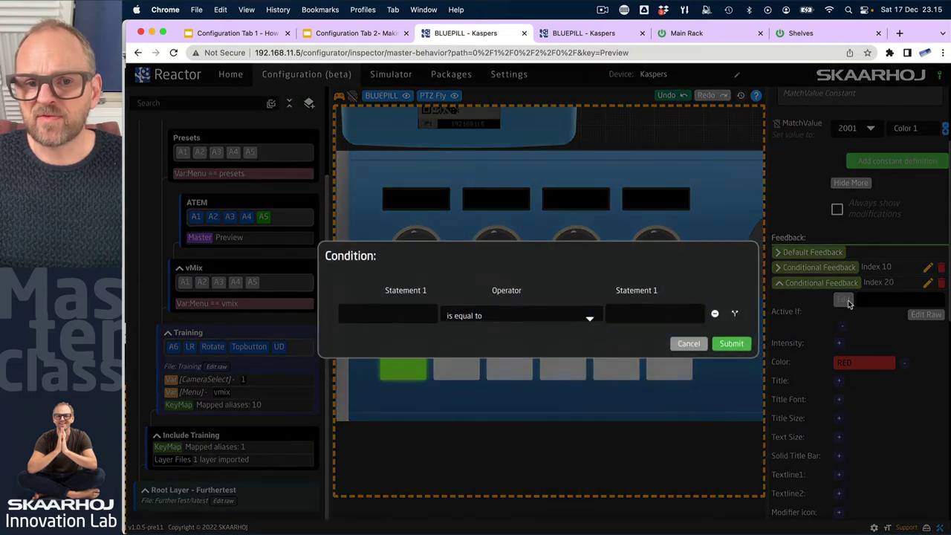
click(693, 344)
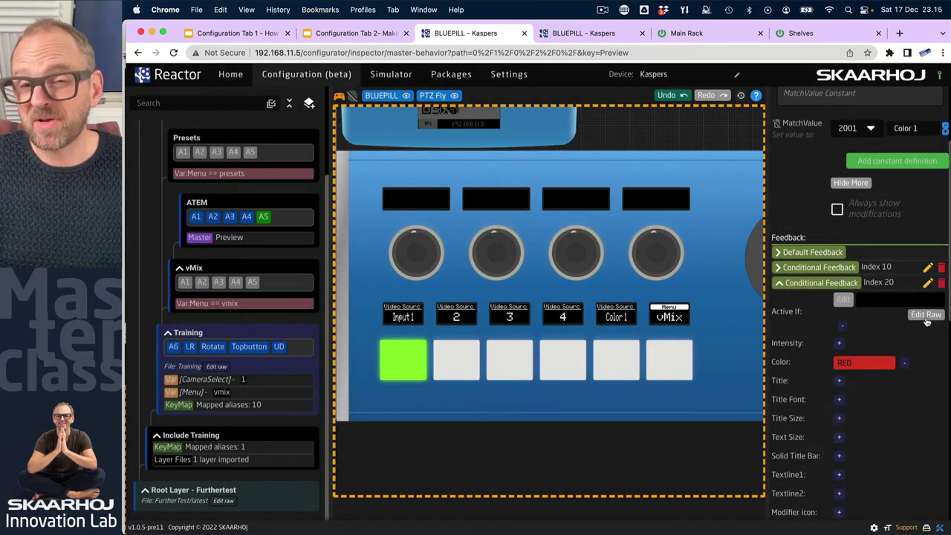
click(844, 299)
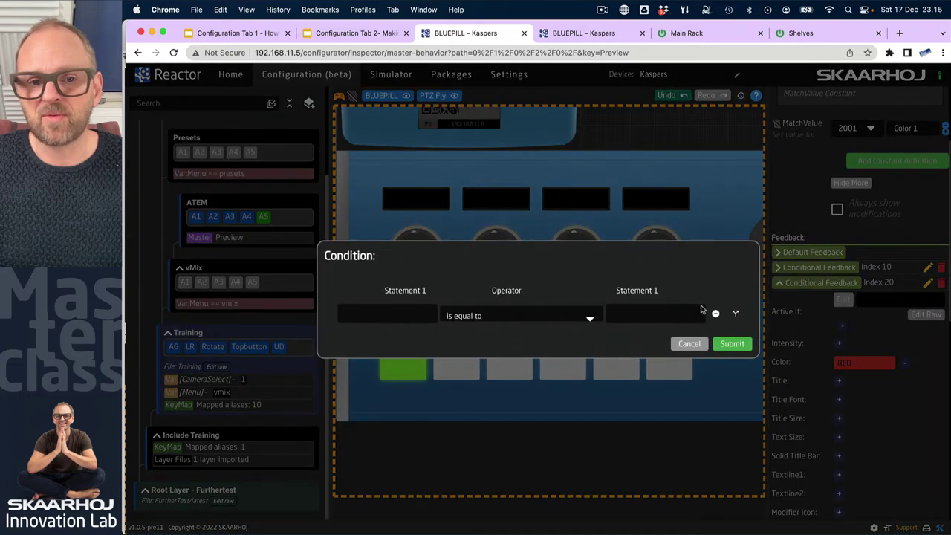
click(419, 314)
click(377, 287)
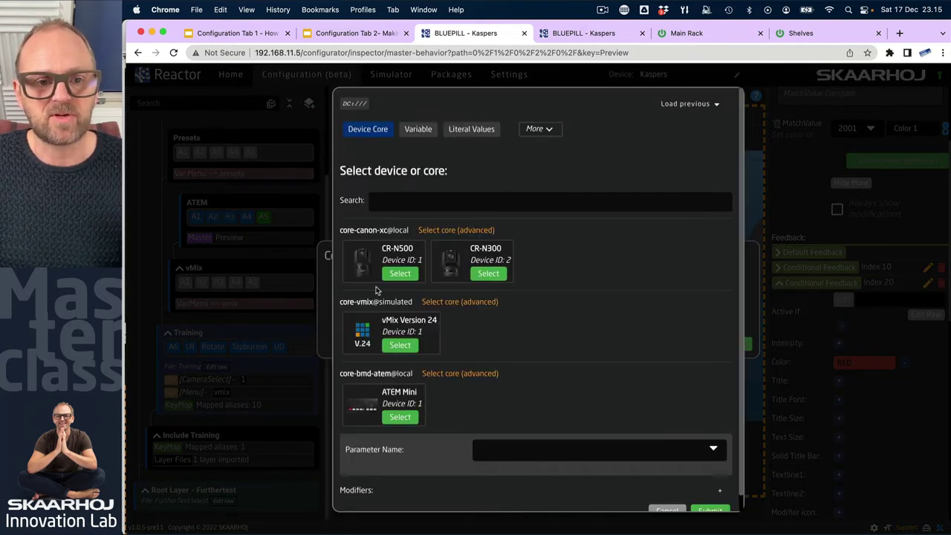
click(400, 420)
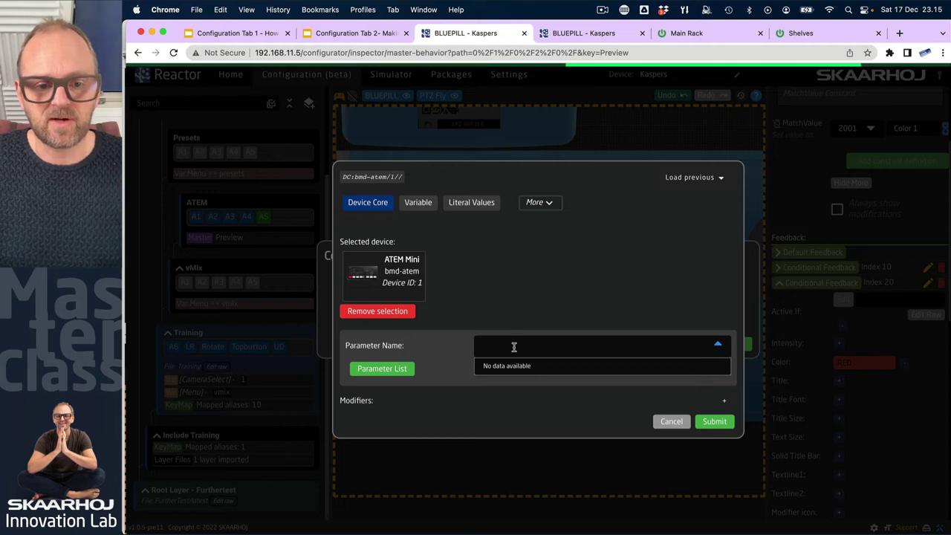
Step: Set the condition's first statement to the Program Input Video Source parameter on M/E 1 and submit the reference
text(PROGRAM)
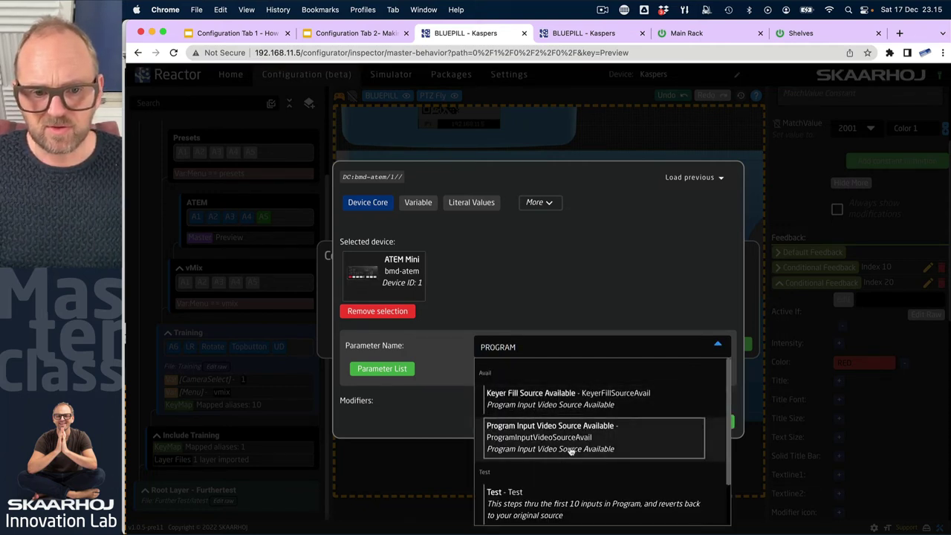
scroll(556, 461, down, 2)
click(554, 507)
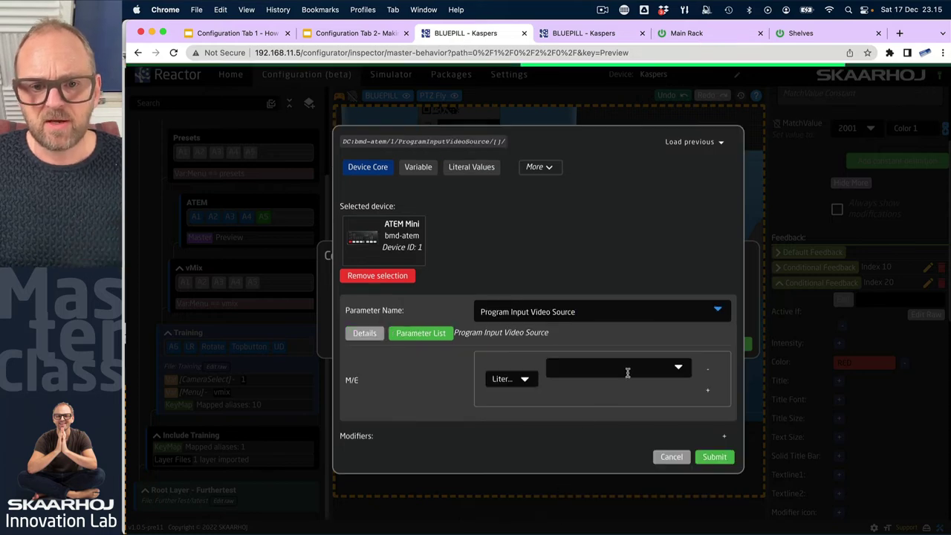
click(569, 368)
click(569, 386)
click(714, 456)
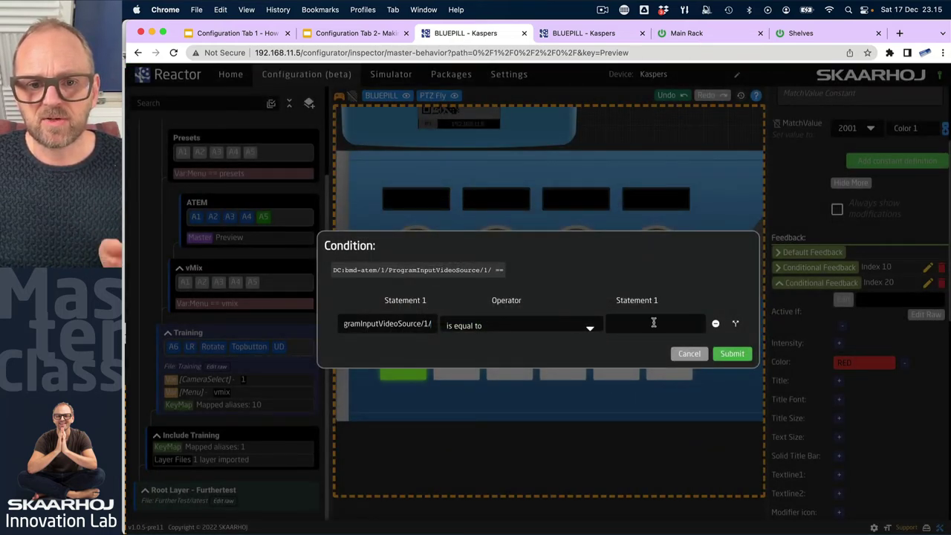
Step: Choose the Behavior source with the IO Reference property for the condition's second statement
click(655, 322)
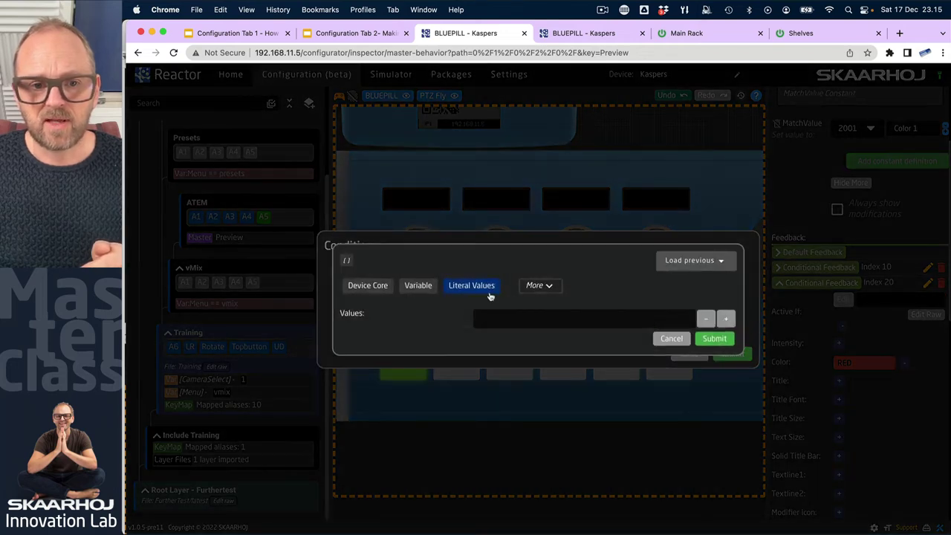
click(541, 285)
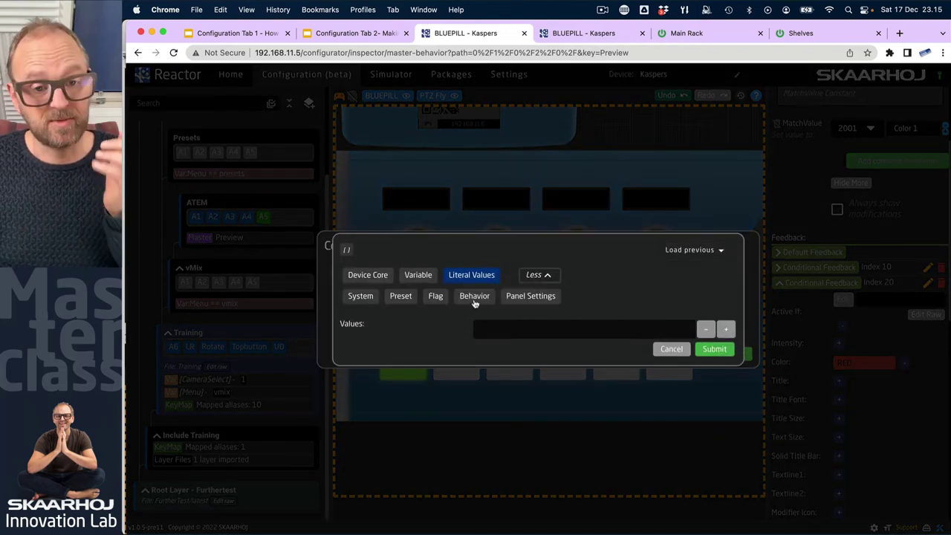
click(475, 297)
click(535, 326)
click(511, 342)
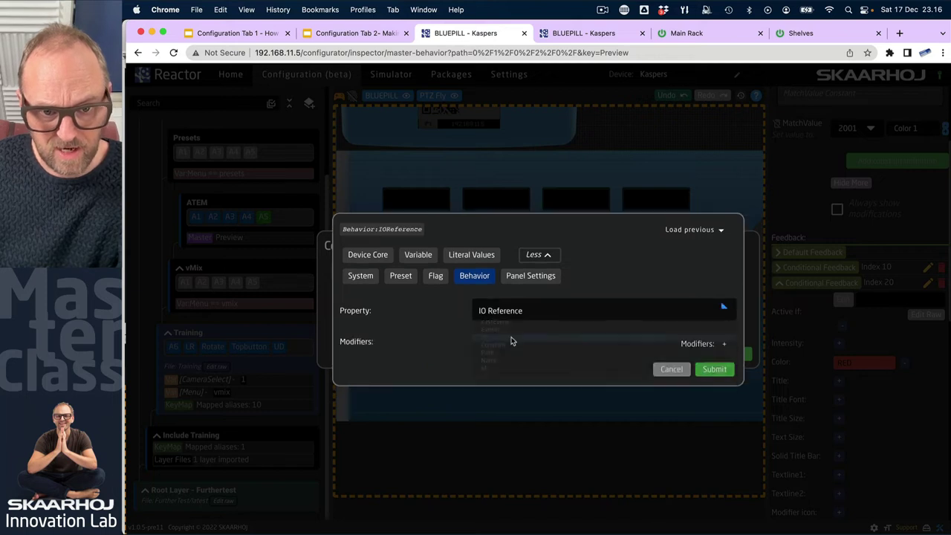
Step: Add the modifier Current to the IO Reference, submit the index 20 condition, and reopen it briefly for review
click(720, 345)
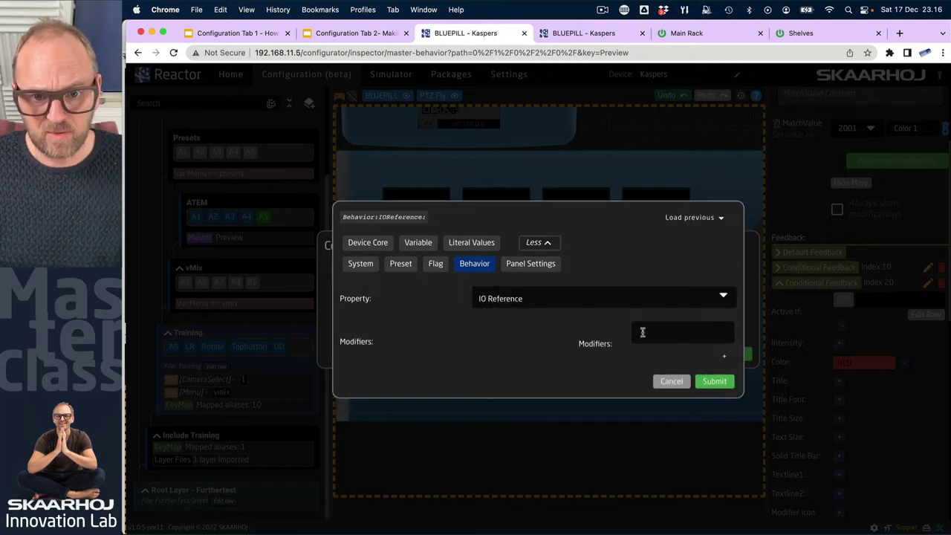
click(643, 332)
text(CUrrent)
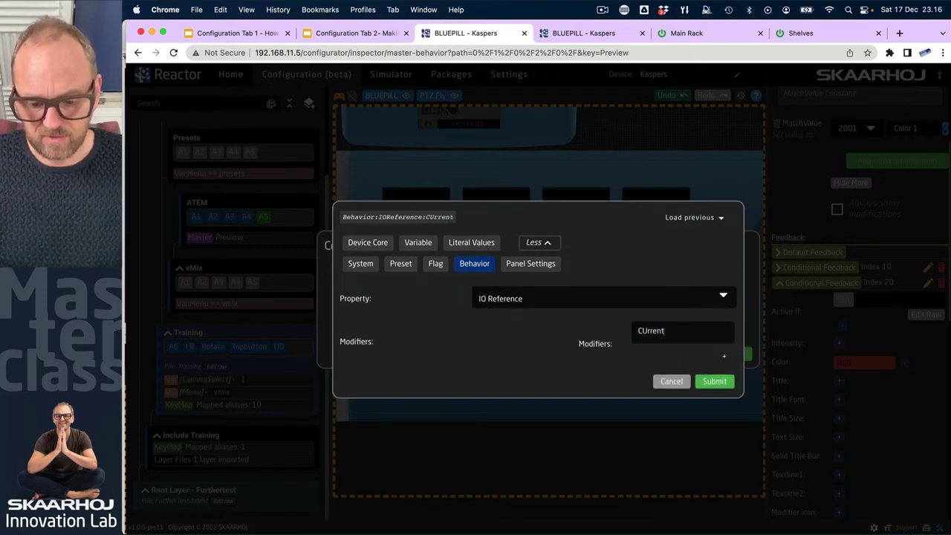
key(BackSpace)
key(BackSpace)
key(BackSpace)
key(BackSpace)
text(urrent)
click(712, 383)
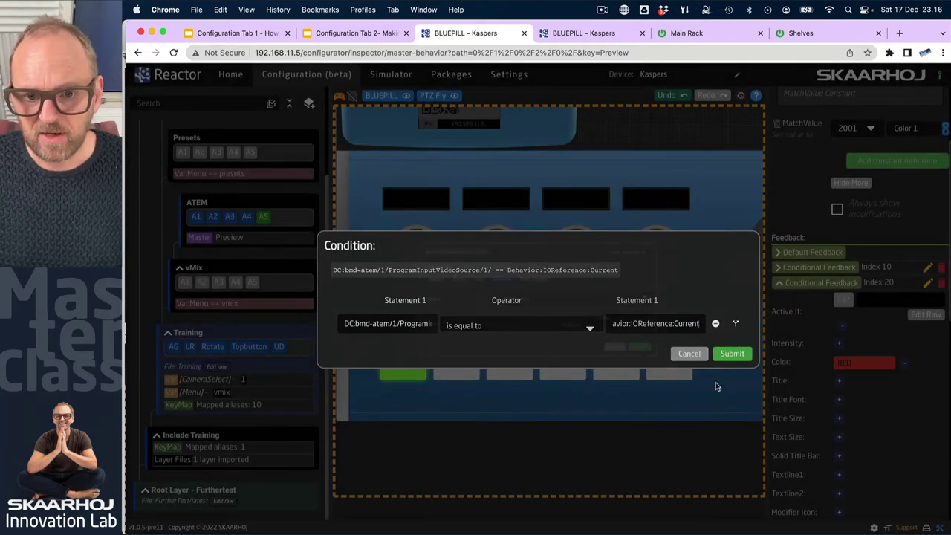
click(735, 354)
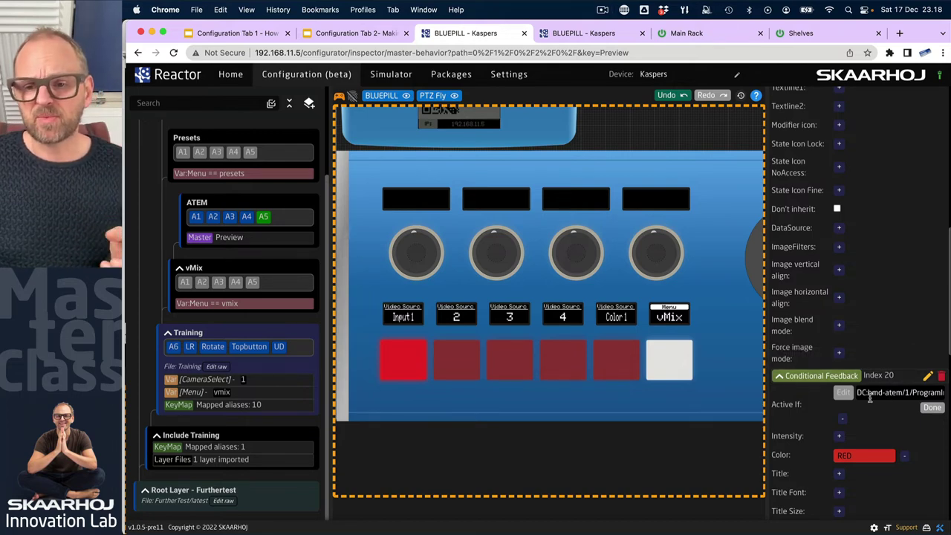
click(843, 392)
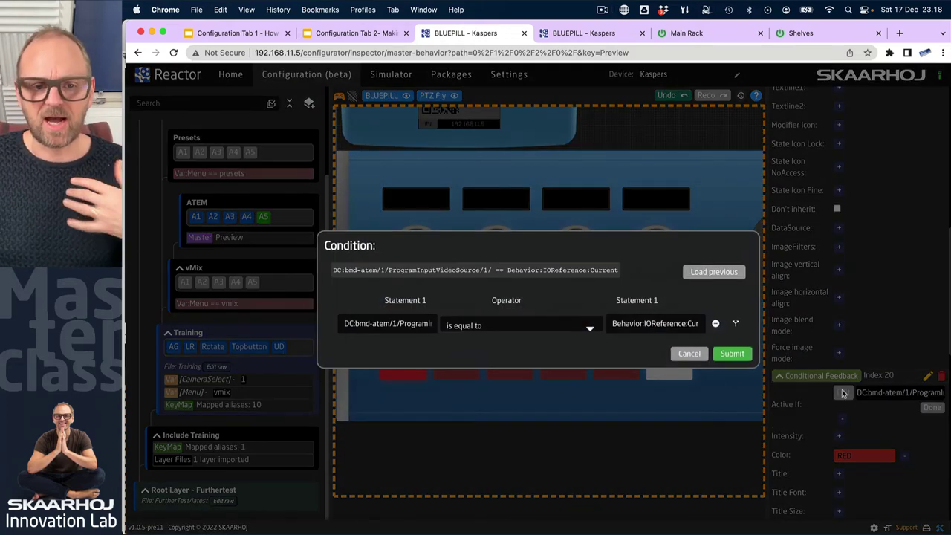
click(691, 354)
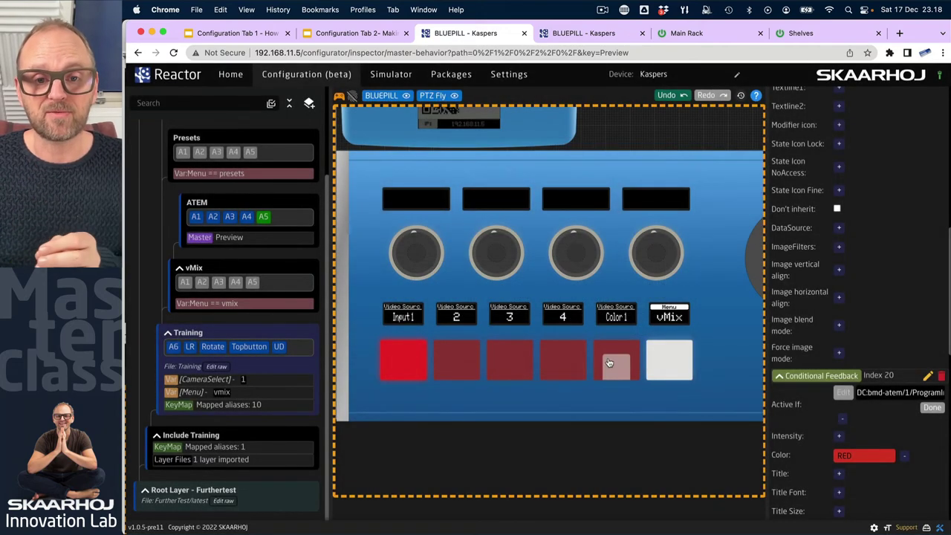
Step: Switch to ATEM Software Control, test the feedback by alternating Program between CAM2 and CAM1, finishing with CAM2, and return to Reactor
scroll(899, 33, right, 5)
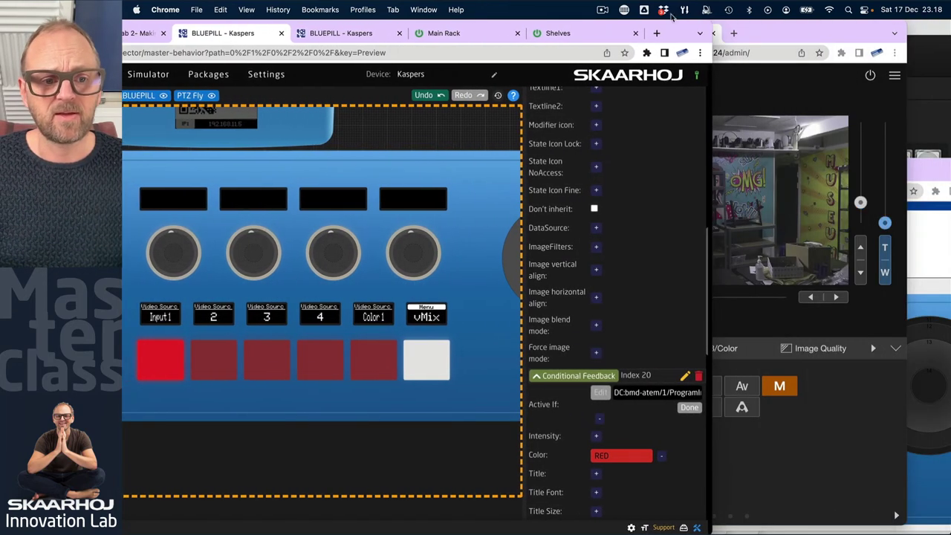
key(super+Tab)
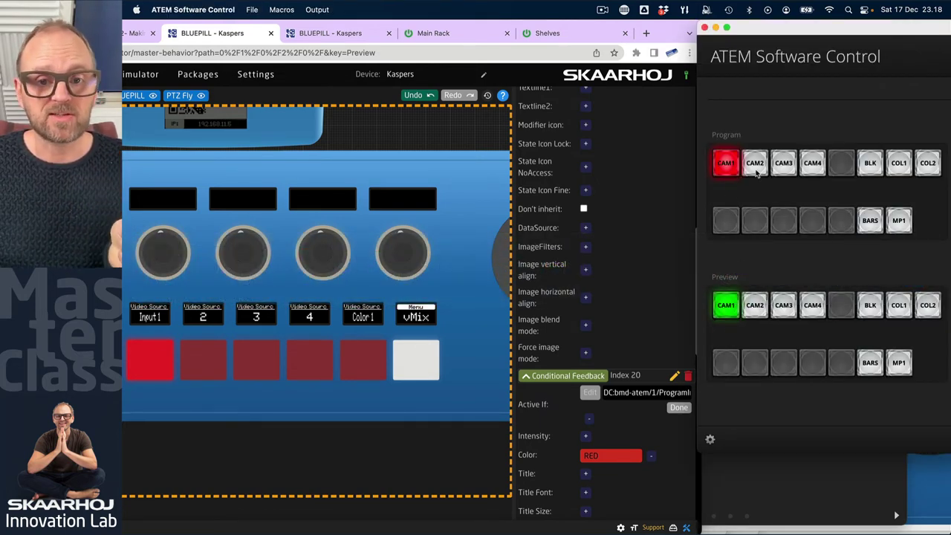
click(755, 167)
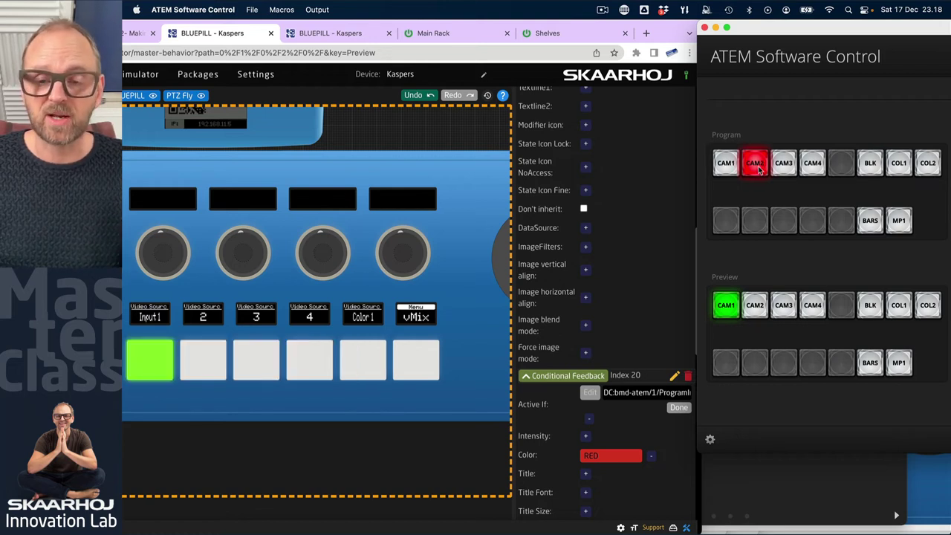
click(734, 166)
click(758, 167)
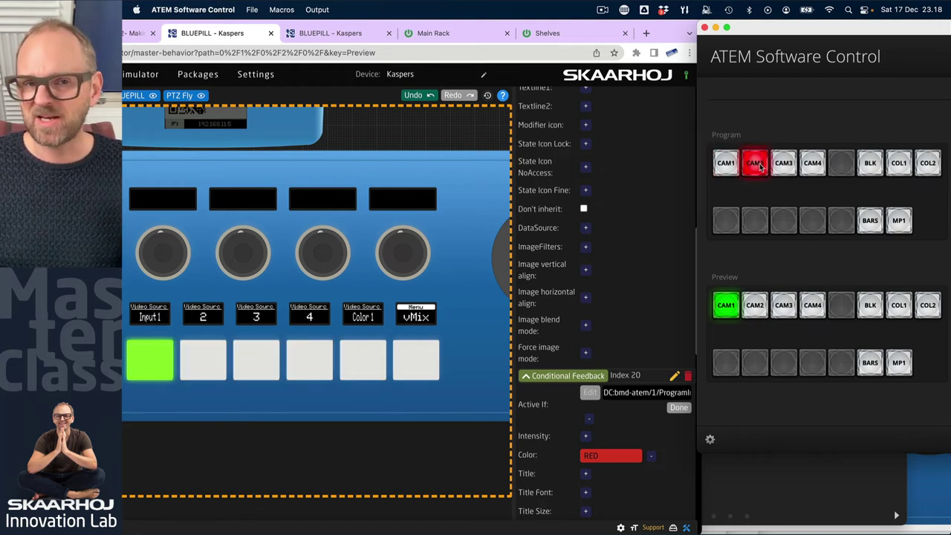
double_click(676, 27)
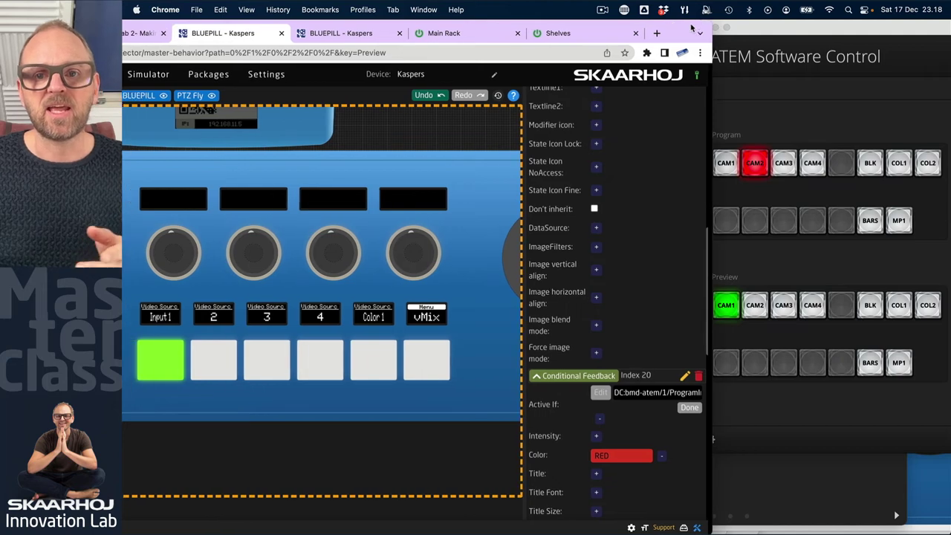
Step: Compare with the index 10 condition, then change the index 20 condition's second statement to Behavior Constant MatchValue and submit it
scroll(855, 260, up, 4)
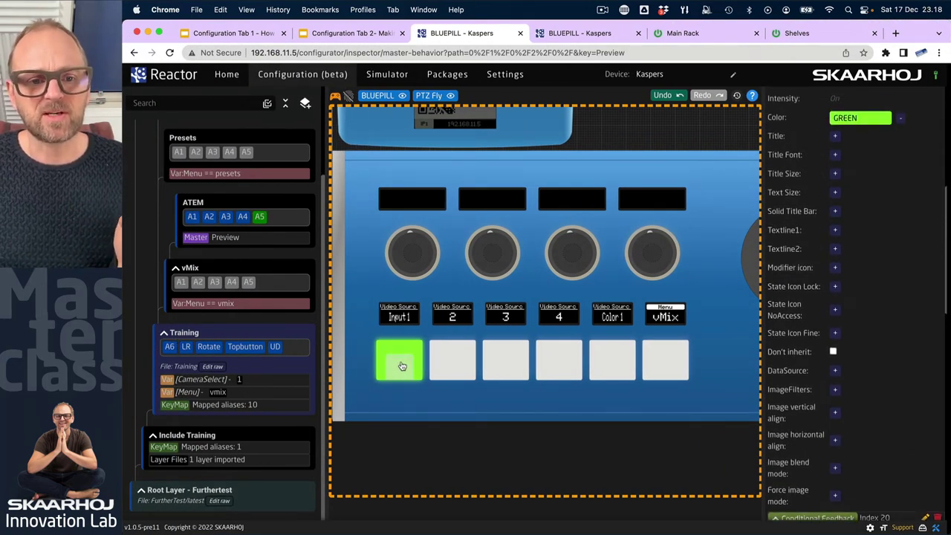
scroll(408, 364, up, 1)
scroll(408, 364, down, 1)
scroll(817, 298, up, 2)
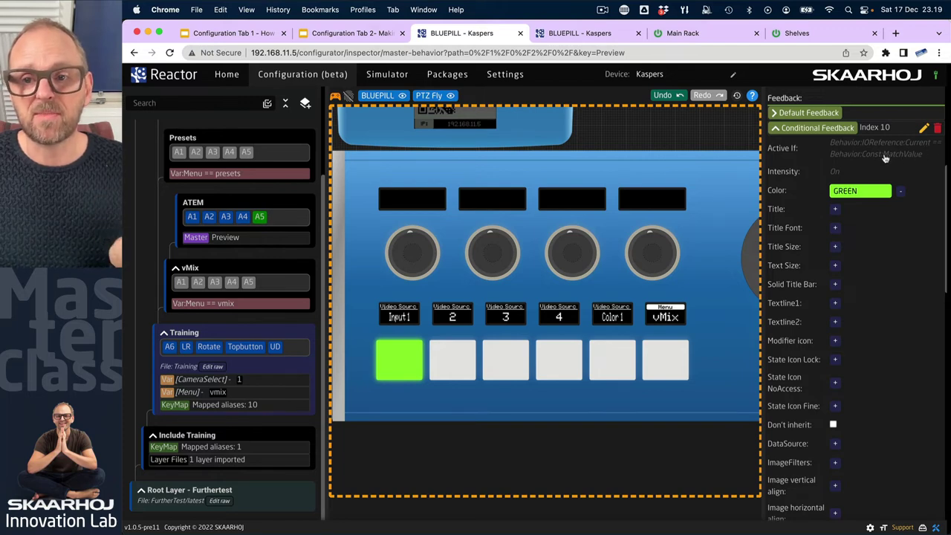
scroll(888, 401, down, 5)
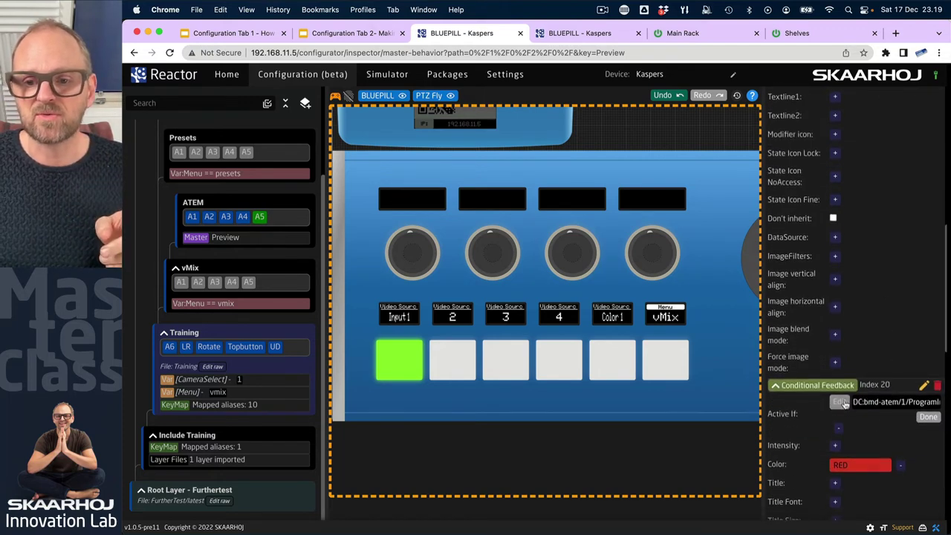
click(841, 402)
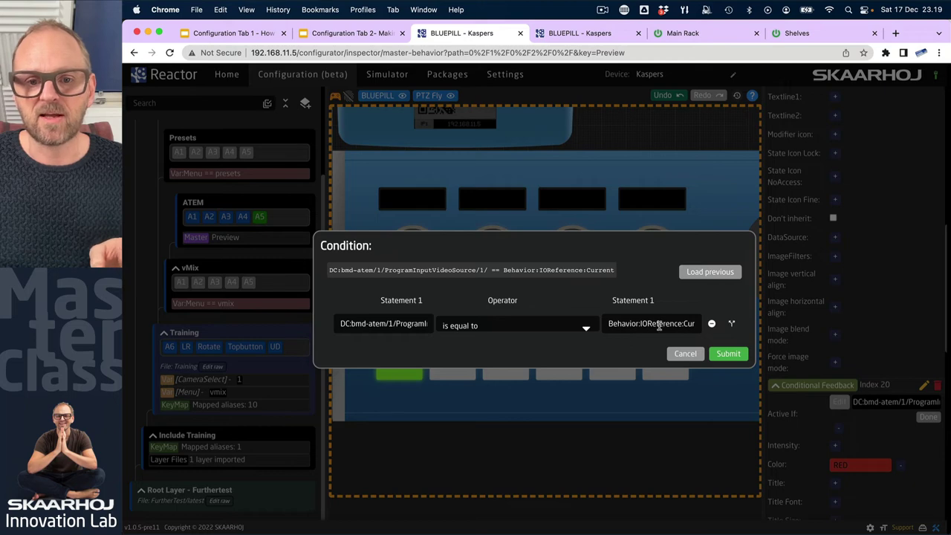
click(658, 325)
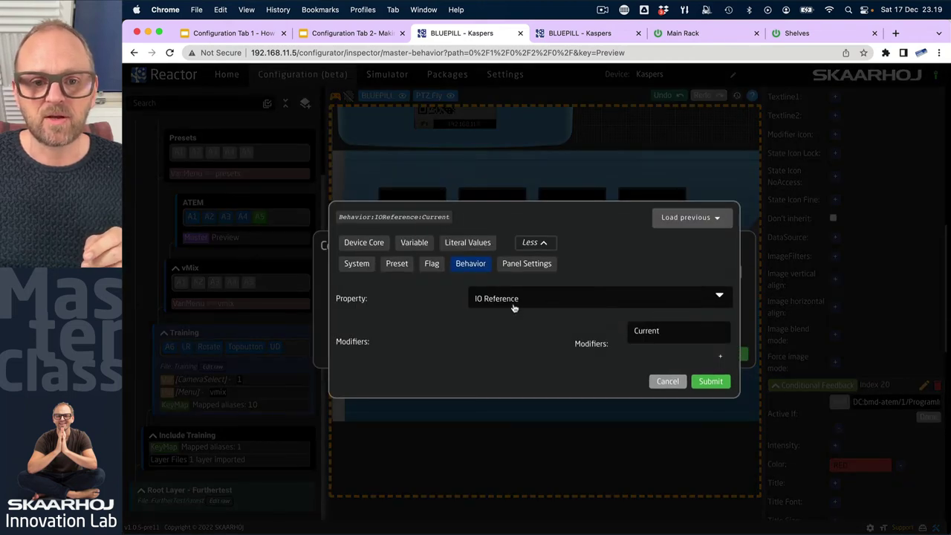
click(516, 308)
click(491, 318)
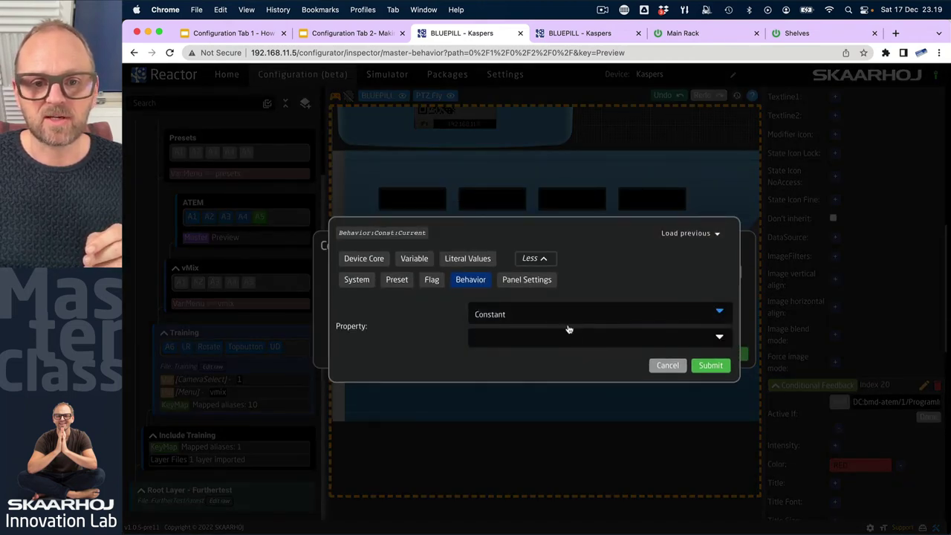
text(MatchValue)
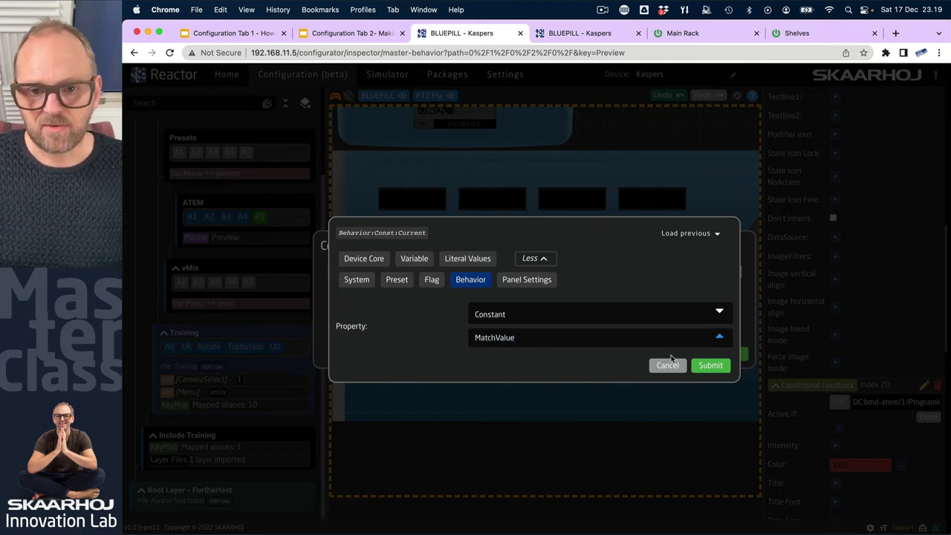
click(711, 365)
click(727, 355)
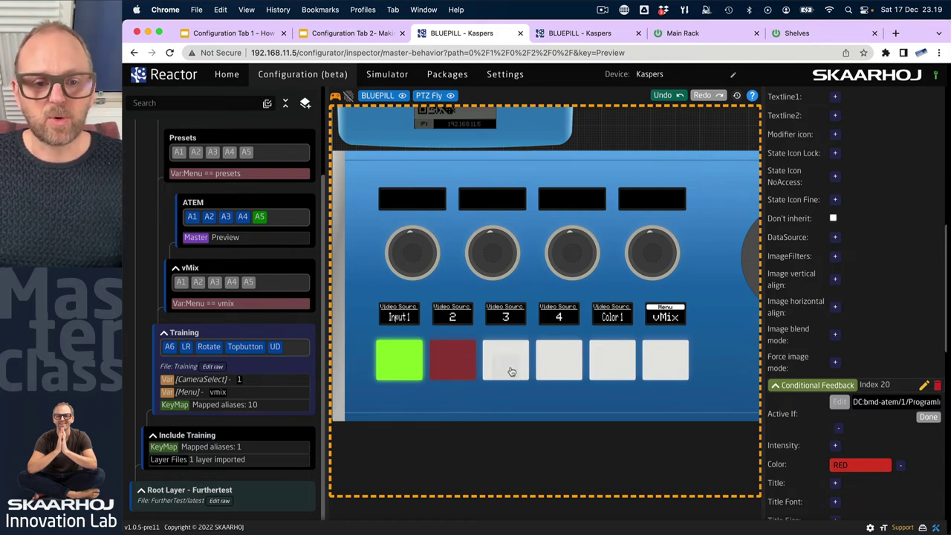
Step: Switch to ATEM Software Control and test the red feedback by stepping Program through the camera, BLK and COL1 sources, finishing on CAM1
key(ctrl+alt+Left)
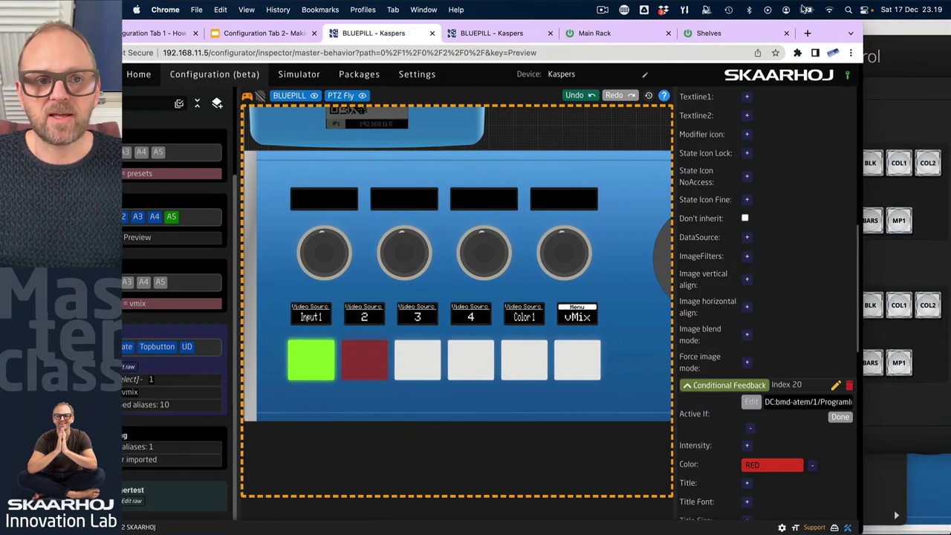
drag(816, 34, 764, 33)
click(734, 168)
click(759, 168)
click(818, 168)
click(846, 168)
click(817, 168)
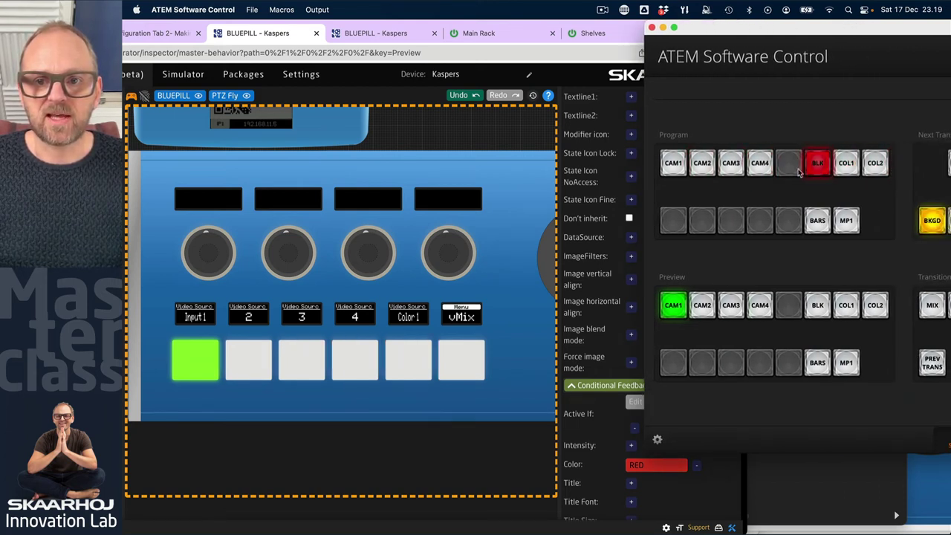
click(760, 168)
click(731, 165)
click(702, 165)
click(673, 165)
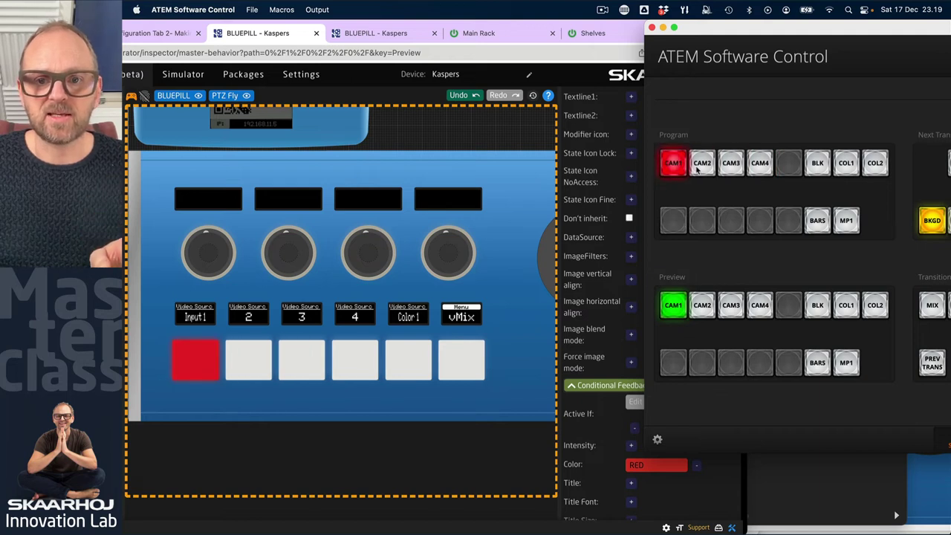
click(703, 165)
click(731, 165)
click(703, 165)
click(673, 165)
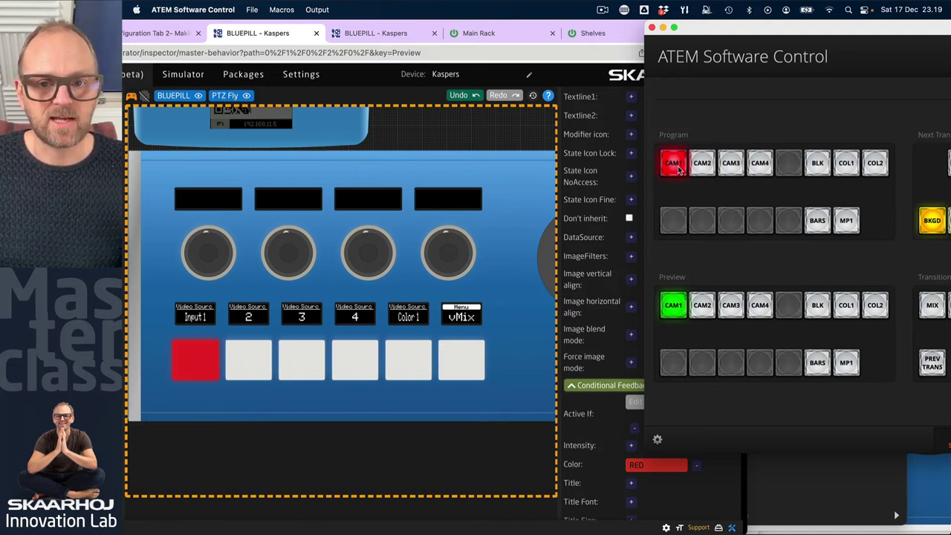
Step: With Program on CAM2, step Preview from CAM2 through COL1, and finish by moving Program through CAM3 and CAM4 to CAM1
click(702, 165)
click(702, 305)
click(731, 305)
click(760, 305)
click(818, 306)
click(847, 308)
click(731, 163)
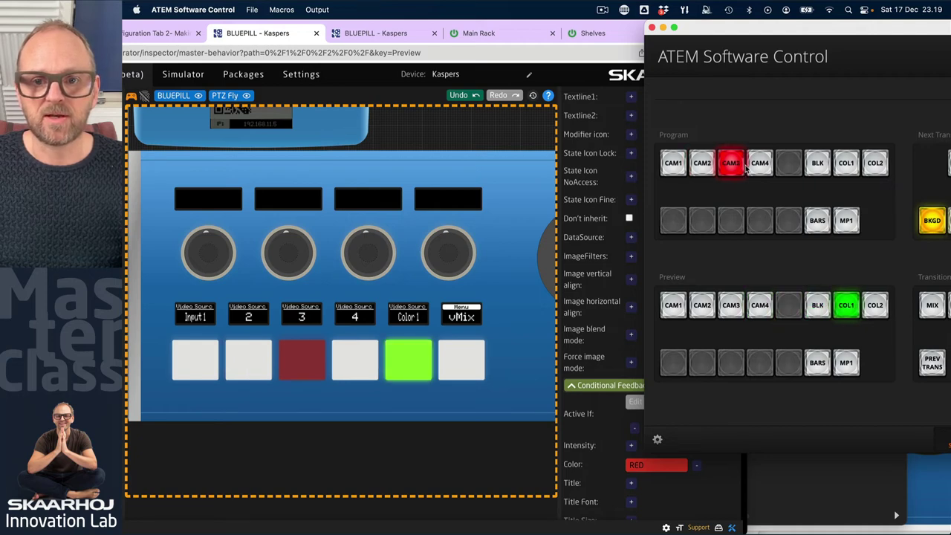
click(760, 163)
click(674, 162)
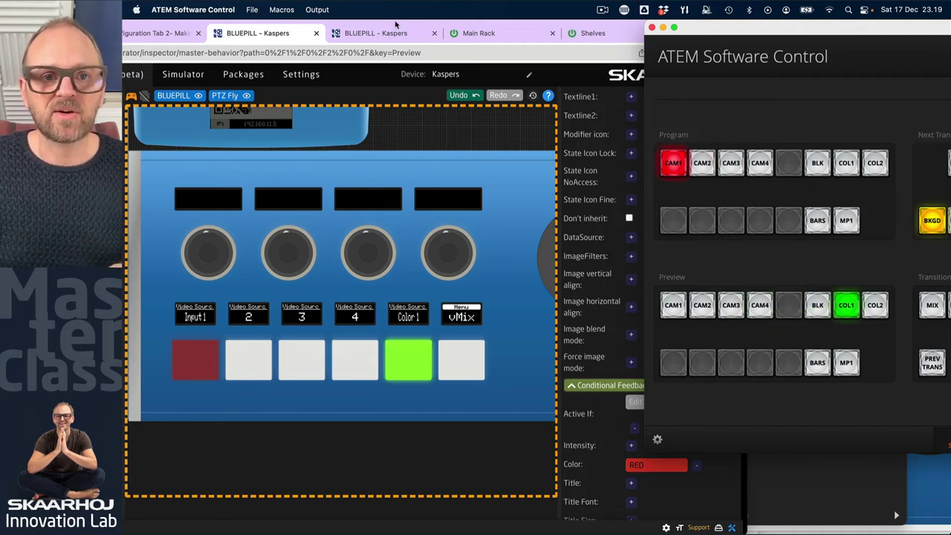
Step: Return to Reactor and test the simulated panel's input buttons, finishing on Color 1, and cycle the menu to Presets and back to vMix
drag(393, 25, 380, 5)
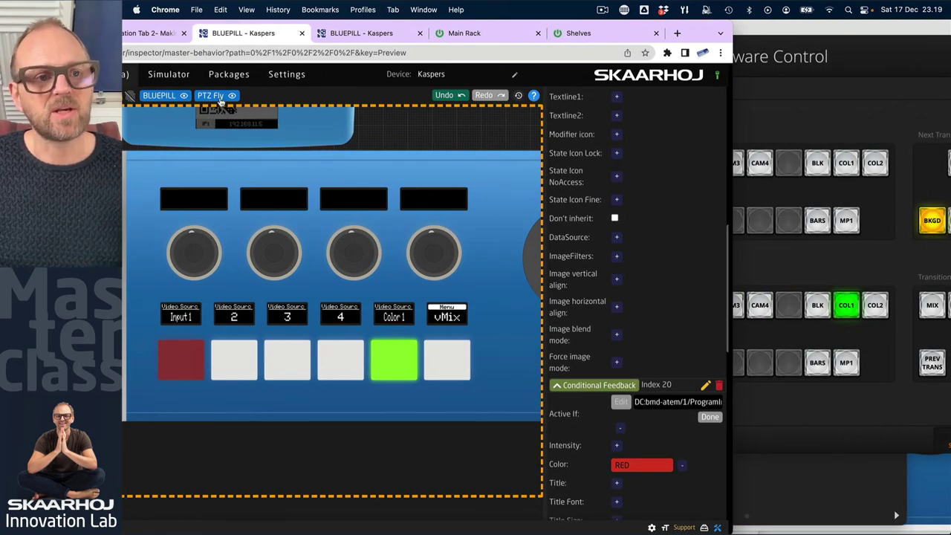
click(341, 360)
click(287, 360)
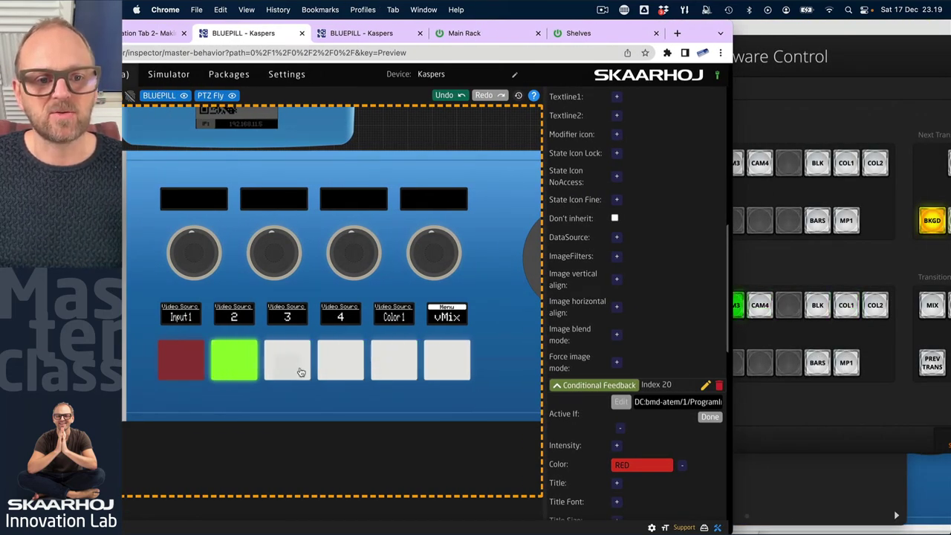
click(340, 361)
click(403, 371)
click(452, 370)
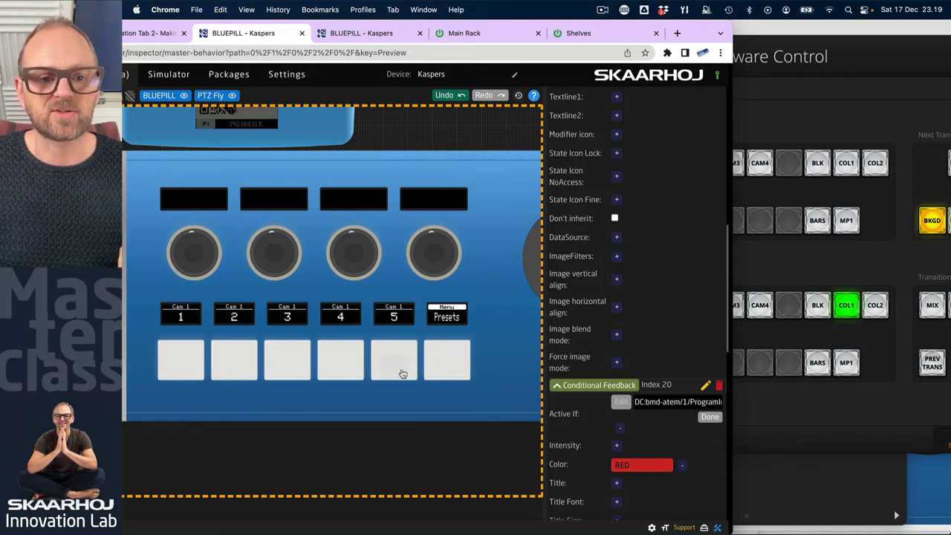
click(452, 370)
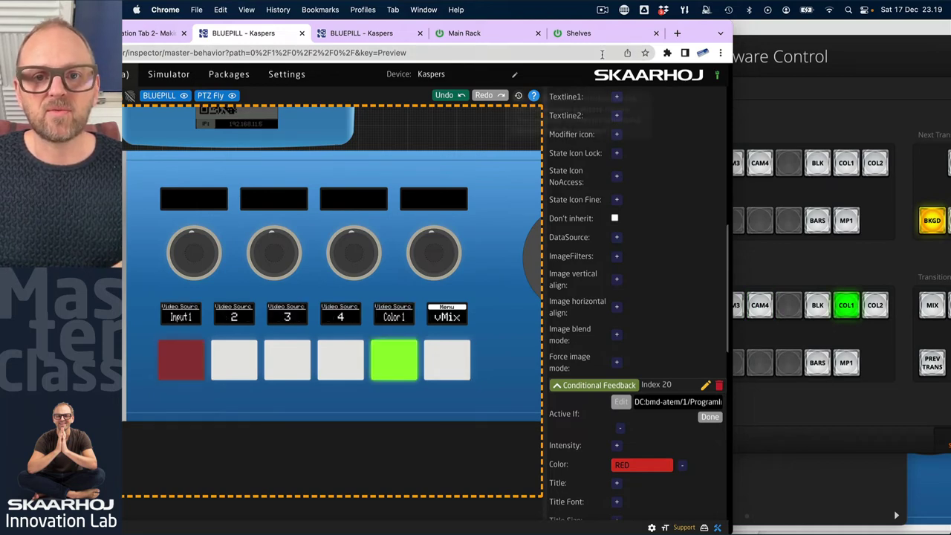
click(757, 30)
click(332, 26)
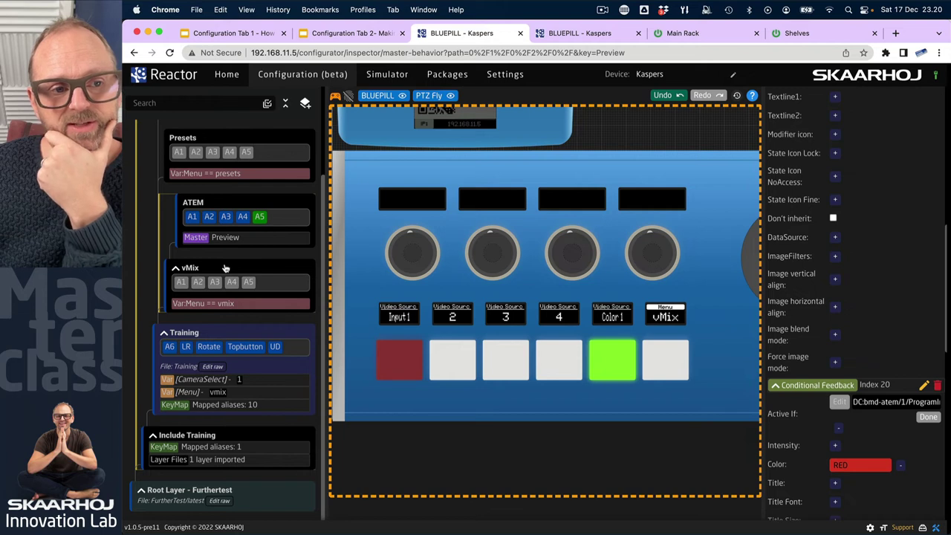
Step: Create a variable named ATEMtoggle on the Training layer
click(268, 204)
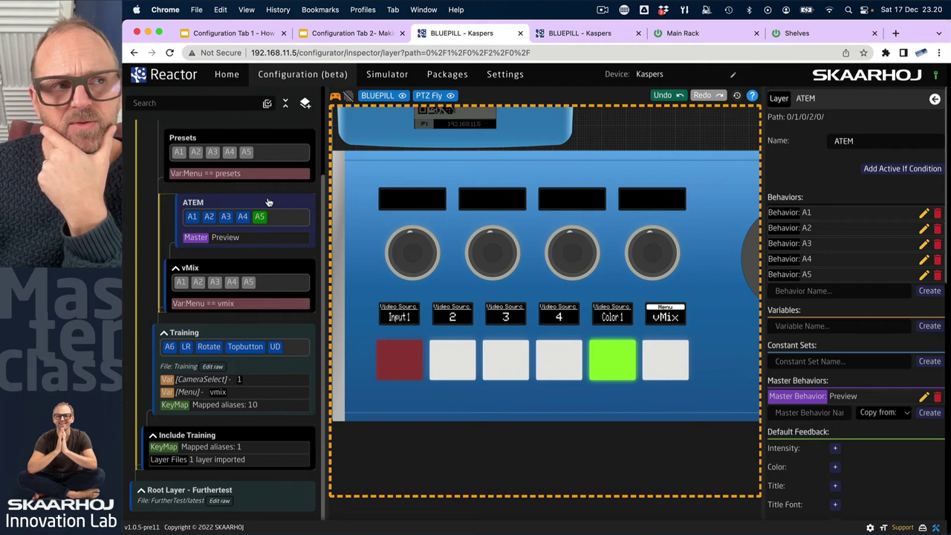
click(247, 337)
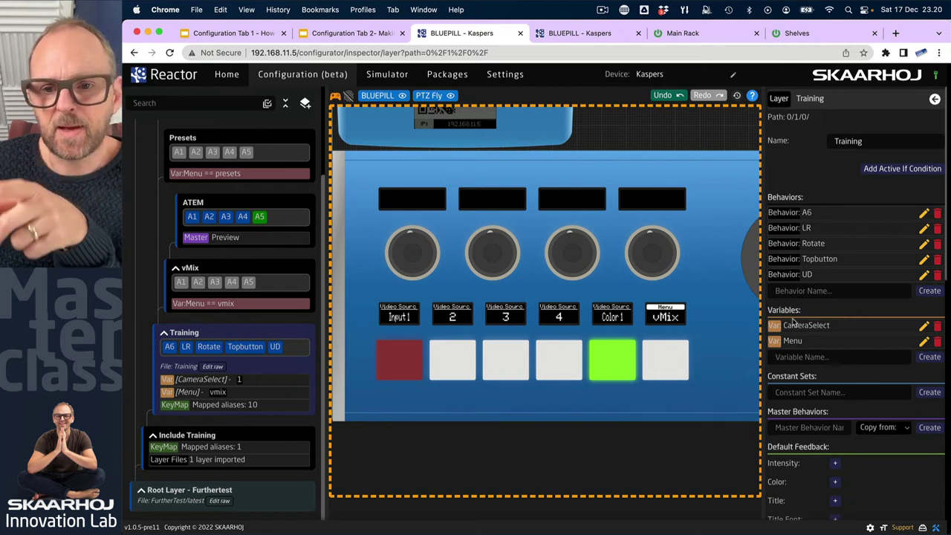
click(802, 357)
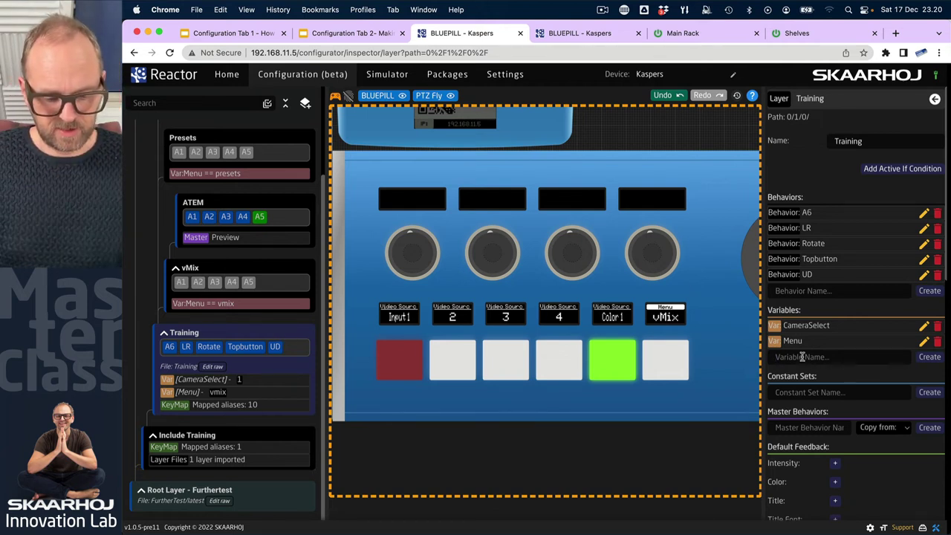
text(ATEMtogg)
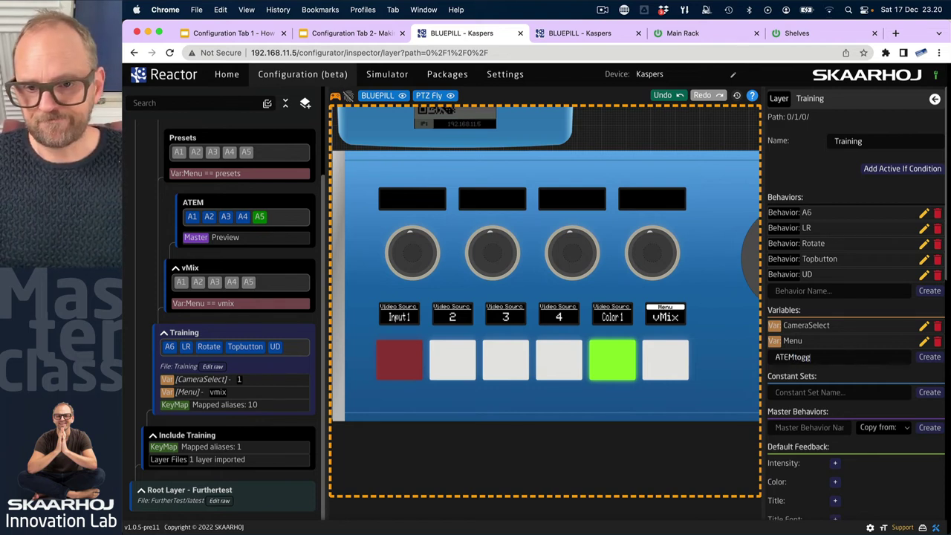
text(le)
click(929, 357)
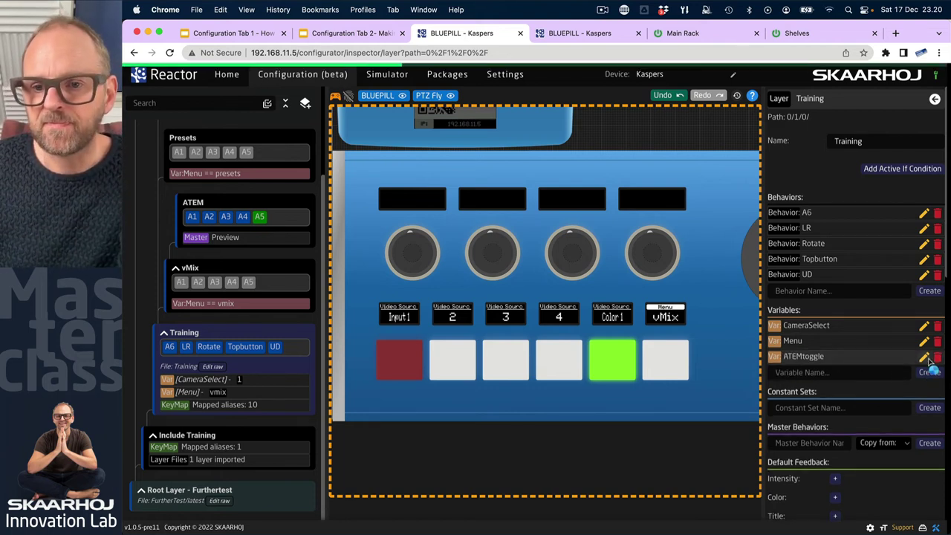
Step: Make ATEMtoggle an Options variable with the value off labelled ATEM and the value on labelled vMix
click(806, 358)
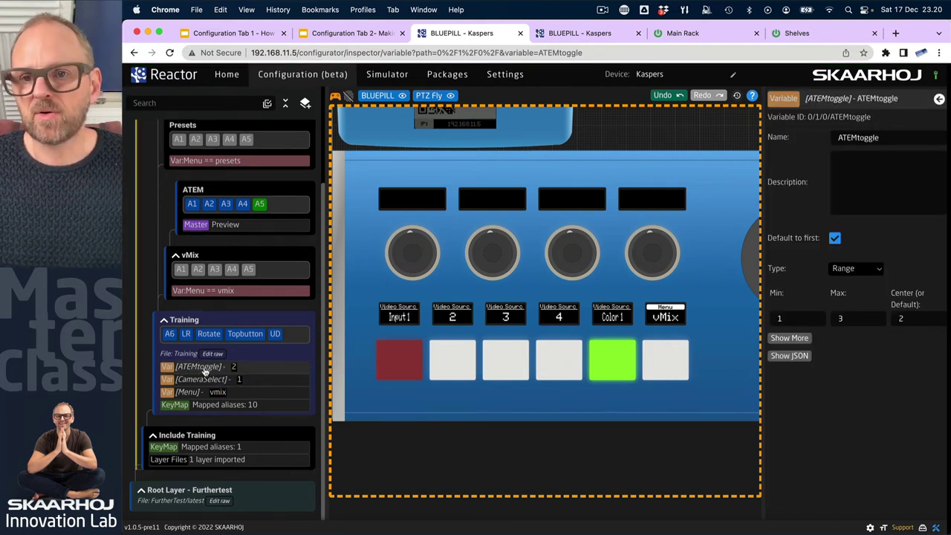
click(868, 272)
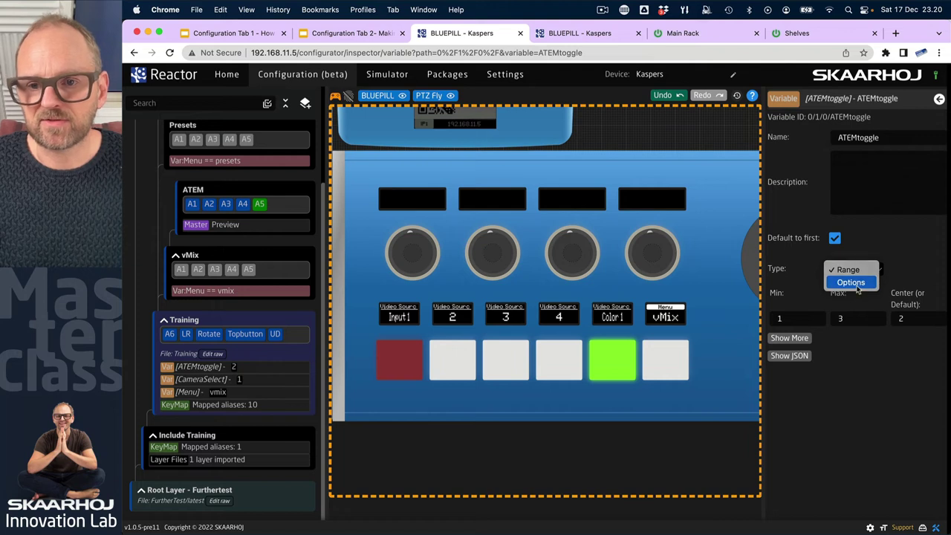
click(855, 284)
click(799, 314)
click(795, 350)
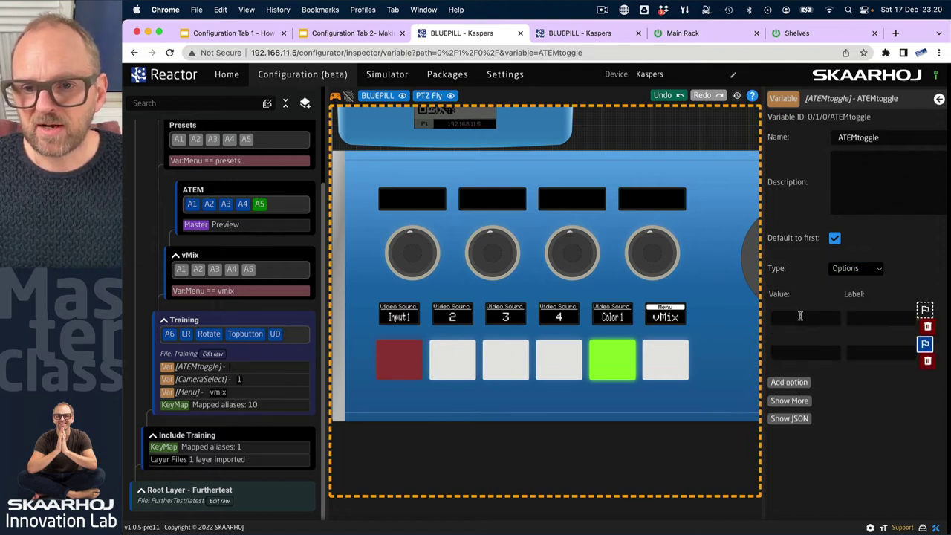
click(796, 316)
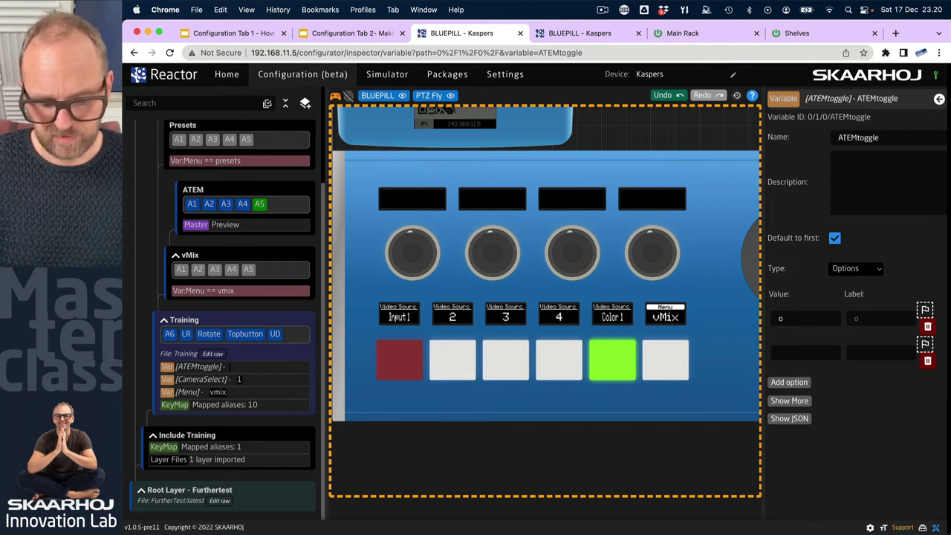
text(off)
text(on)
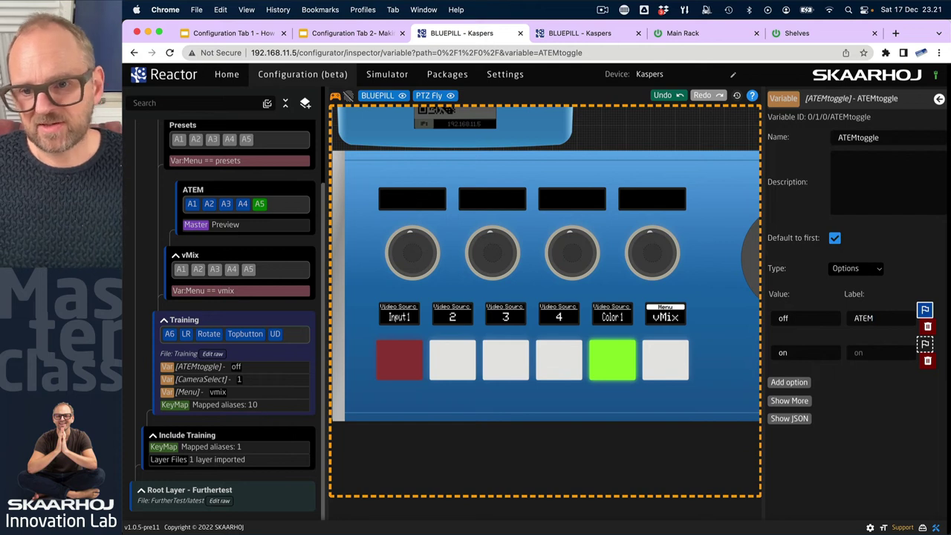
click(873, 347)
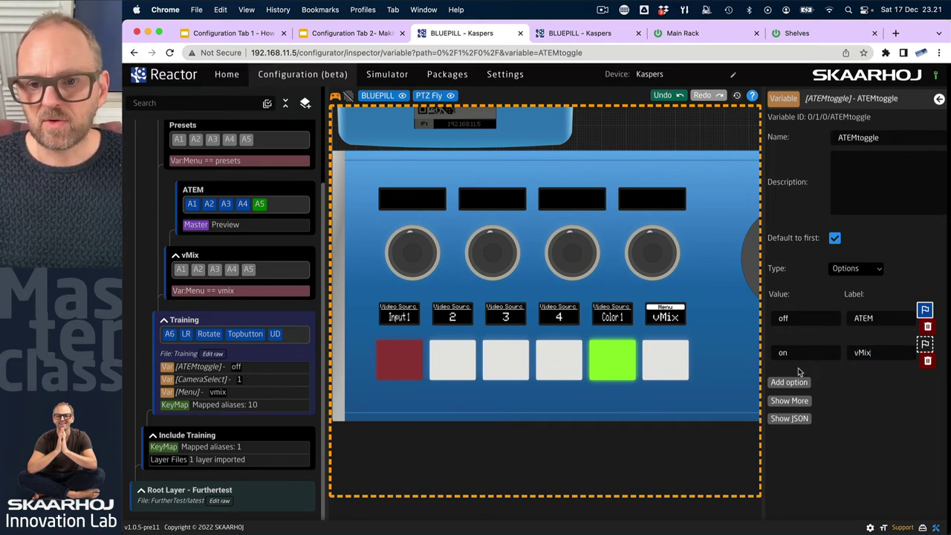
Step: Swap the ATEMtoggle option labels so off is labelled vMix and on is labelled ATEM
double_click(877, 318)
text(vMix)
double_click(869, 354)
text(ATEM)
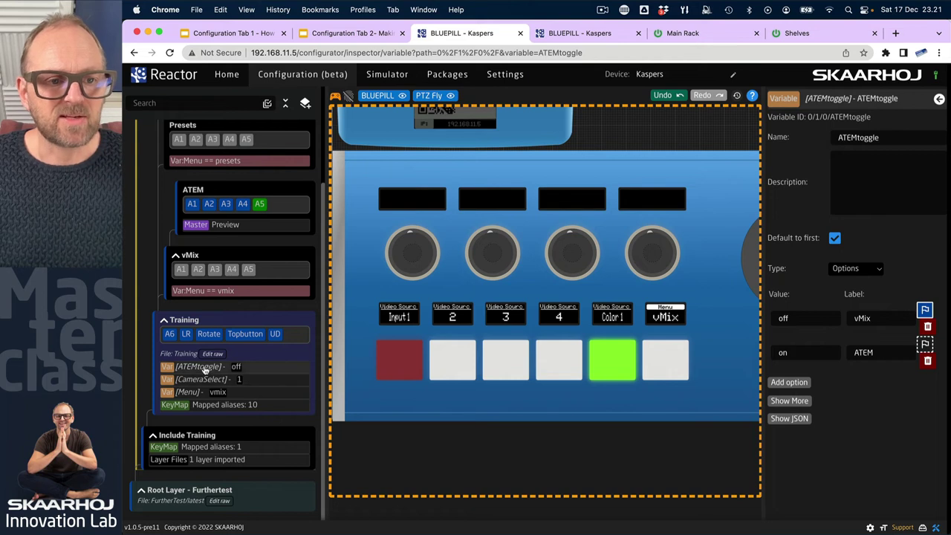
Step: Create a behavior on the Training layer for the first knob of the PTZ Fly panel
click(253, 354)
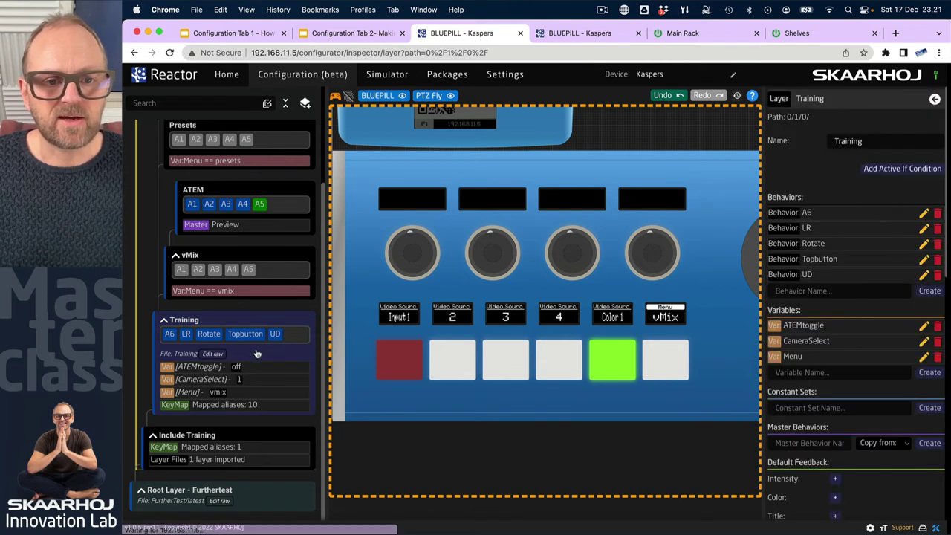
click(415, 251)
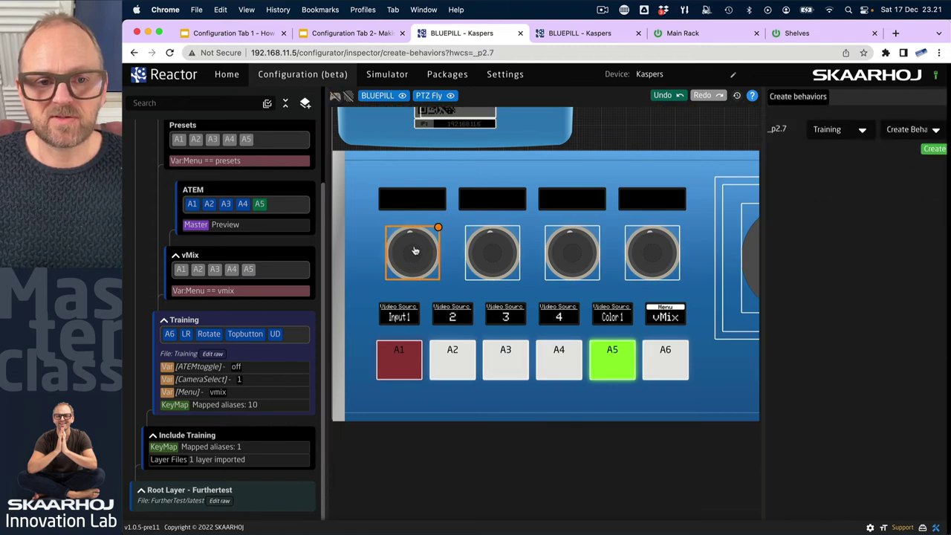
click(935, 150)
Step: Assign the ATEMtoggle variable as the parameter of the first knob's behavior
click(873, 178)
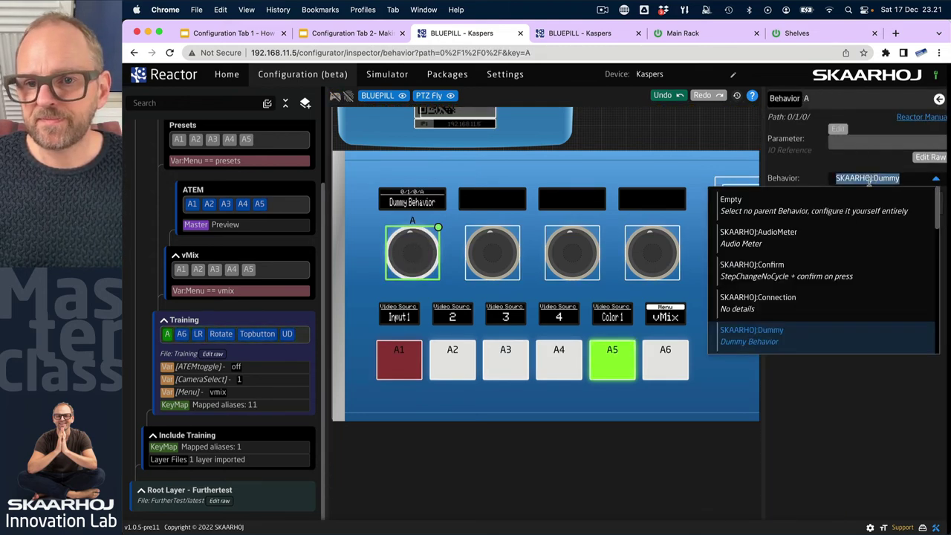
click(768, 141)
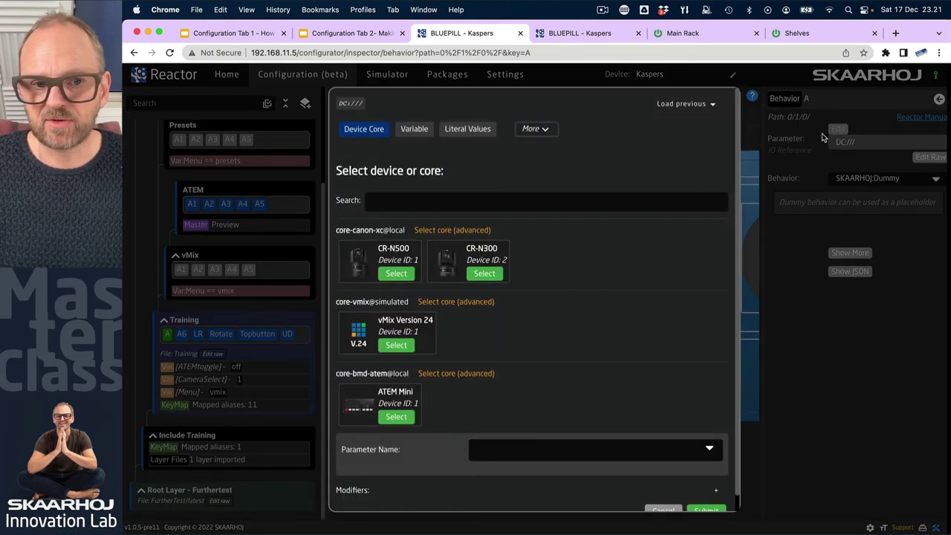
click(411, 131)
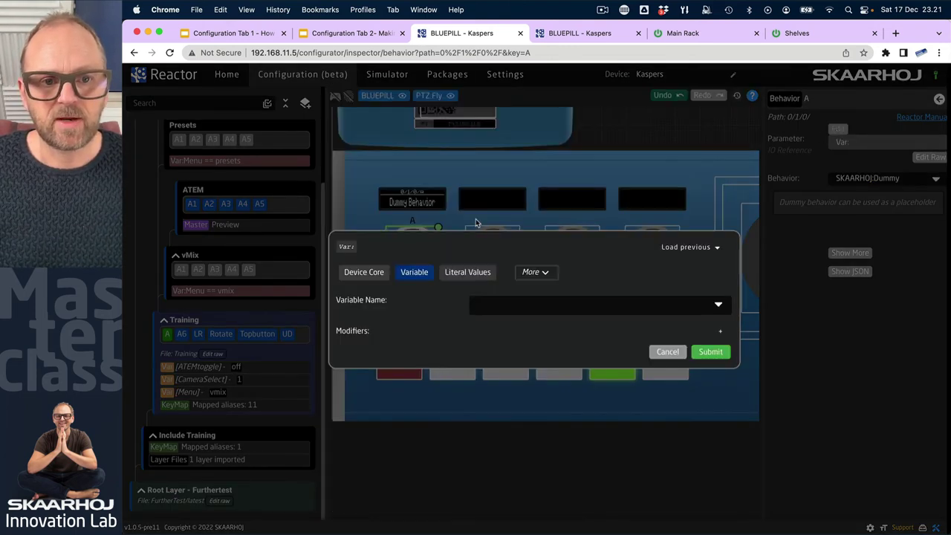
click(480, 300)
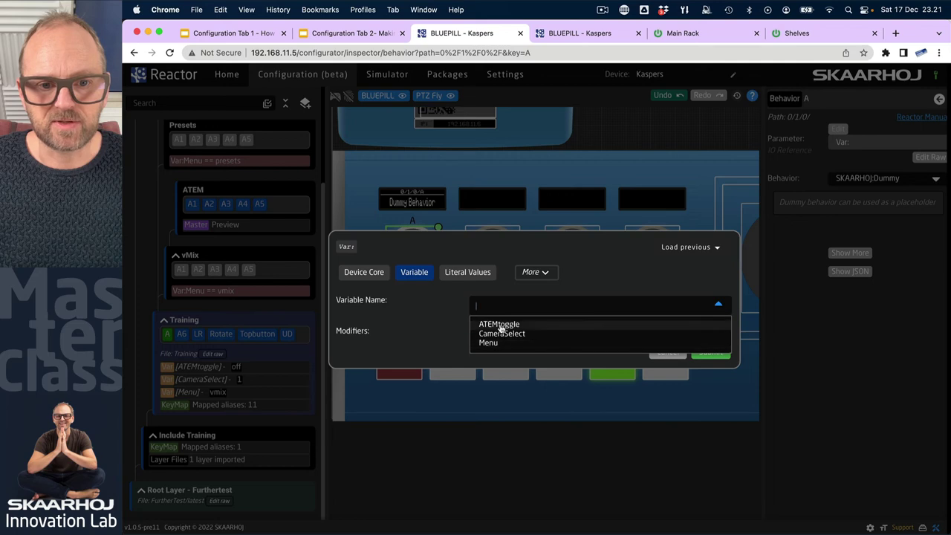
click(508, 322)
click(707, 353)
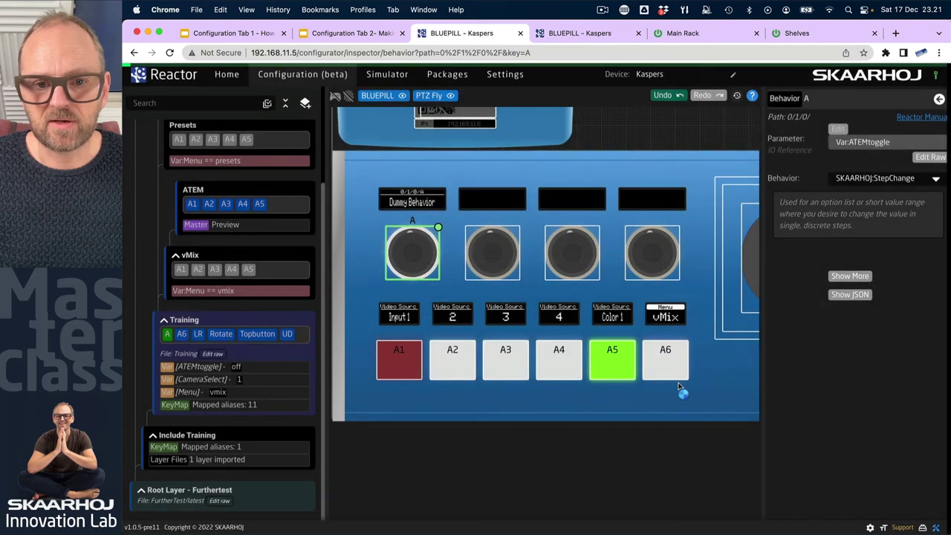
Step: Set the first knob's behavior type to SKAARHOJ:ToggleRed
click(911, 179)
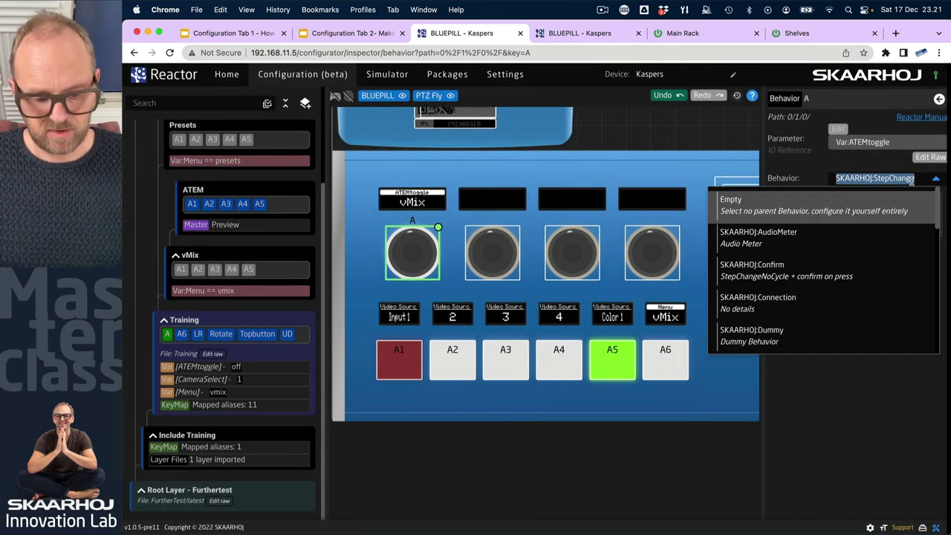
text(toggle)
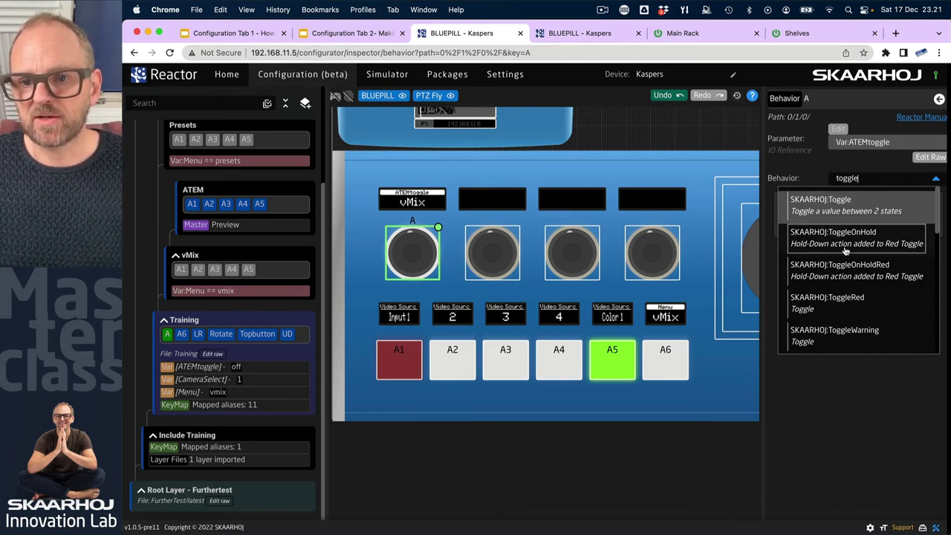
click(849, 302)
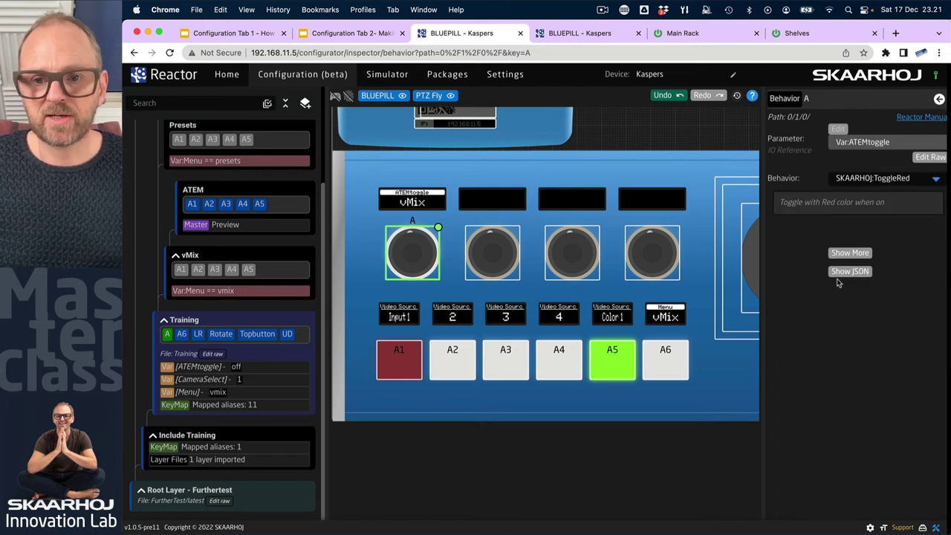
Step: Look through the available behavior types and change the first knob's type to SKAARHOJ:ToggleOnHold
click(917, 180)
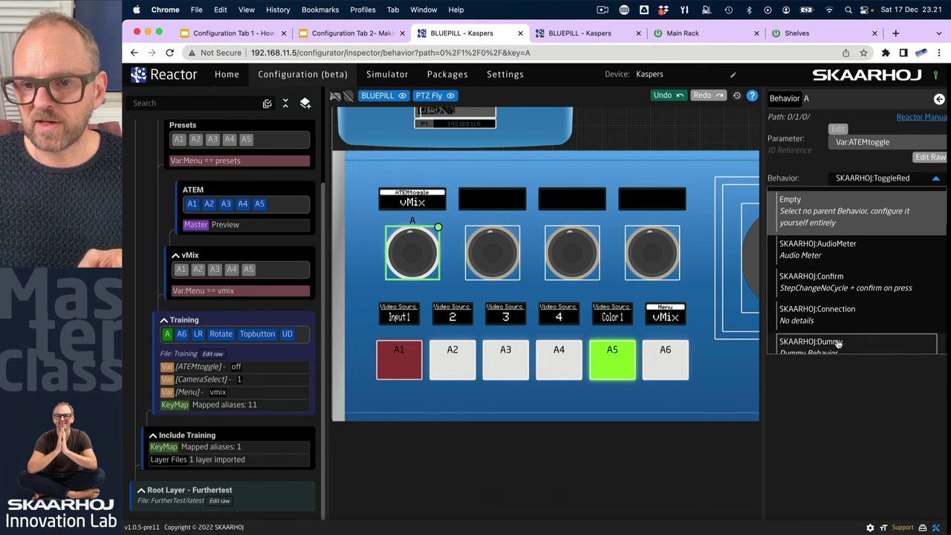
scroll(840, 332, down, 10)
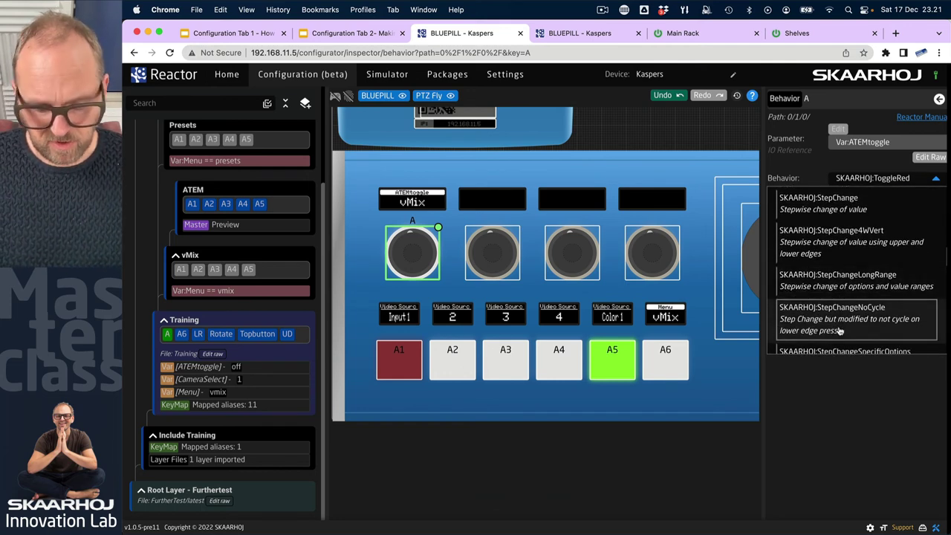
key(BackSpace)
key(BackSpace)
key(BackSpace)
text(ho)
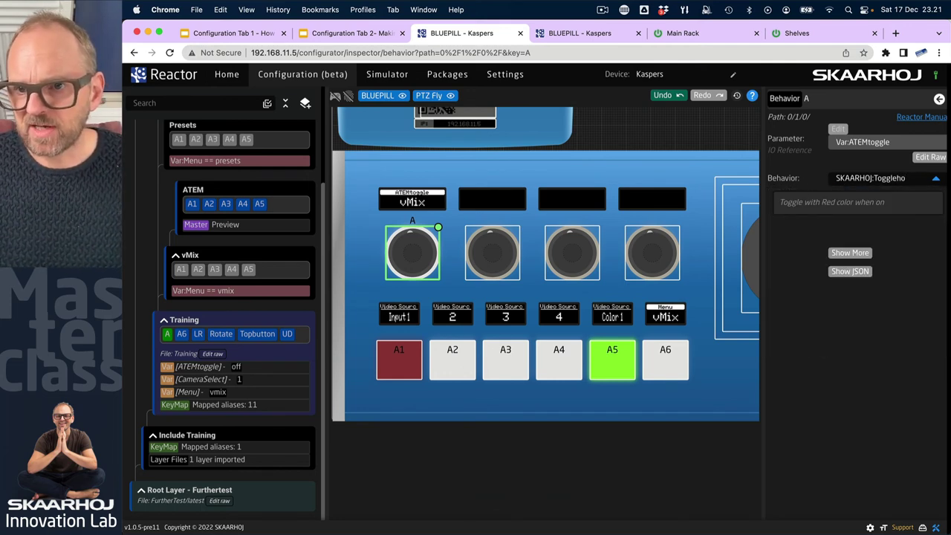
key(BackSpace)
key(BackSpace)
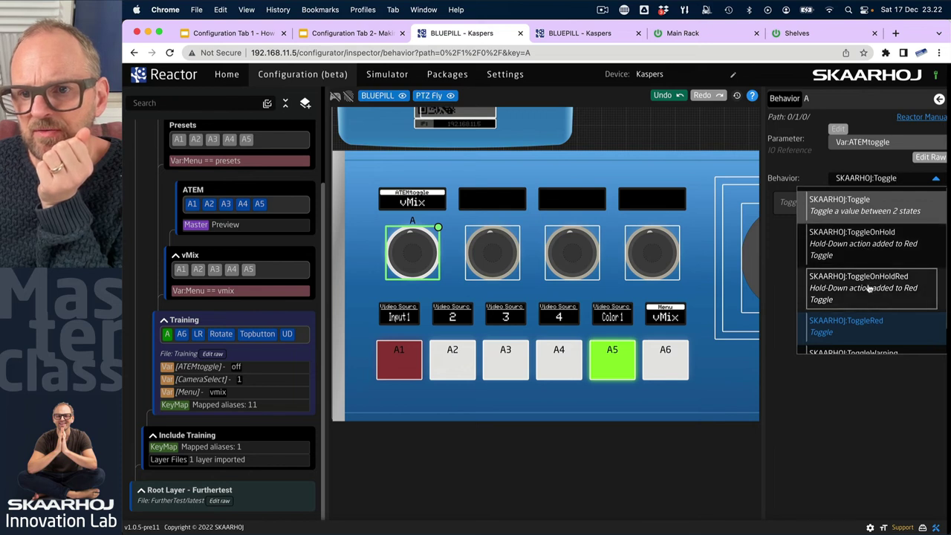
click(874, 244)
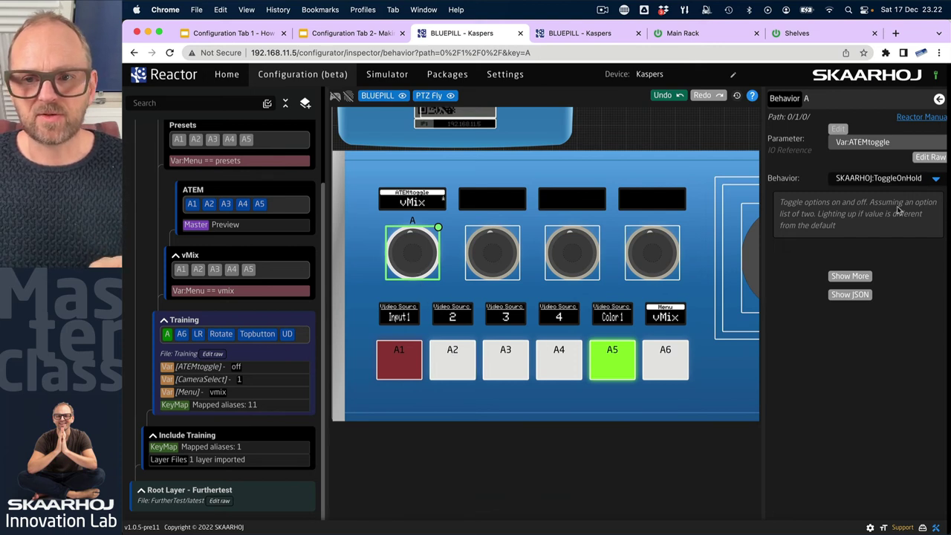
Step: Set the first knob's behavior type to SKAARHOJ:Toggle and enable interactive simulation of the panel
key(BackSpace)
key(BackSpace)
key(BackSpace)
key(BackSpace)
key(BackSpace)
key(BackSpace)
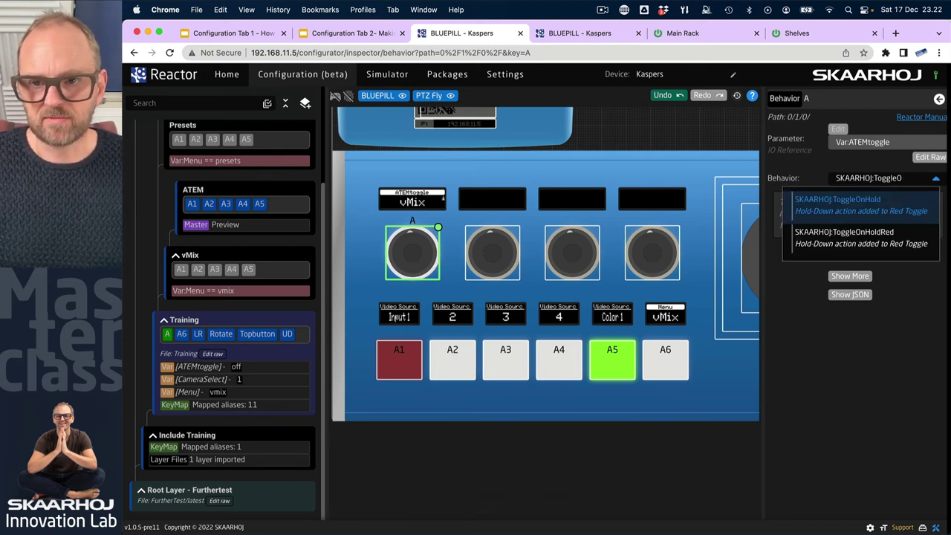
key(Return)
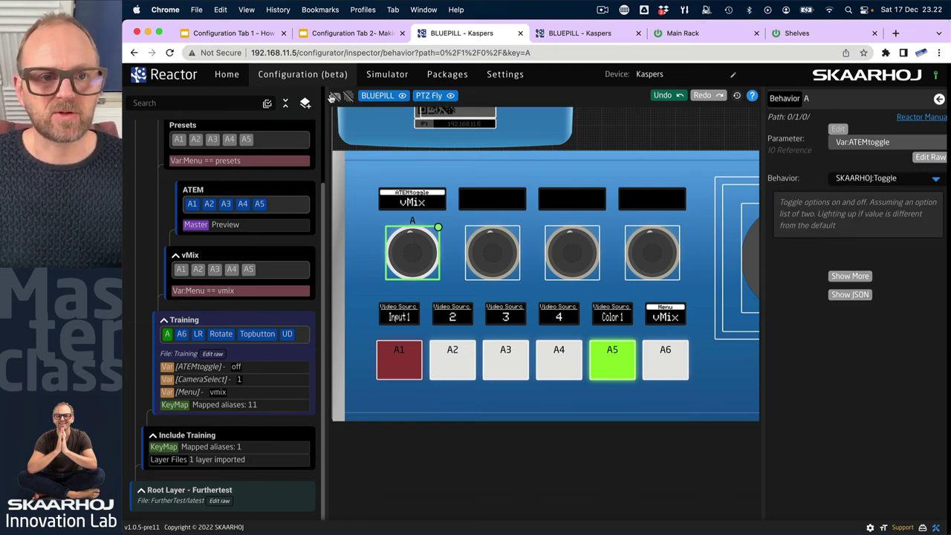
click(334, 97)
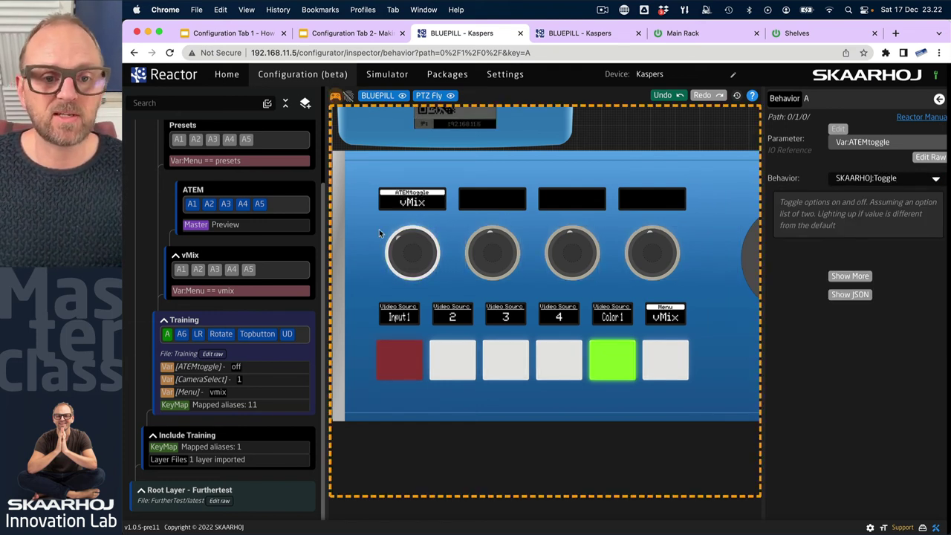
Step: Add an Active If condition to the ATEM layer with the ATEMtoggle variable as its first statement
click(264, 193)
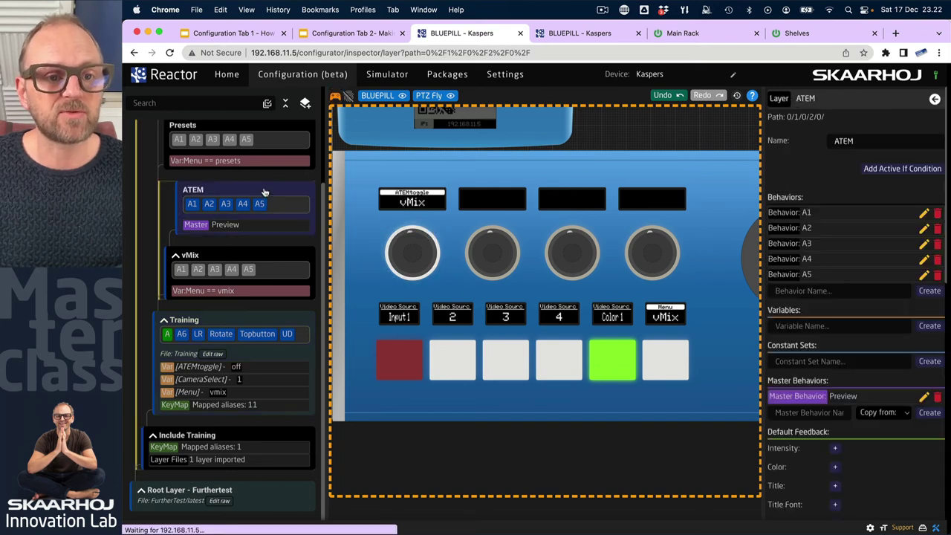
click(920, 169)
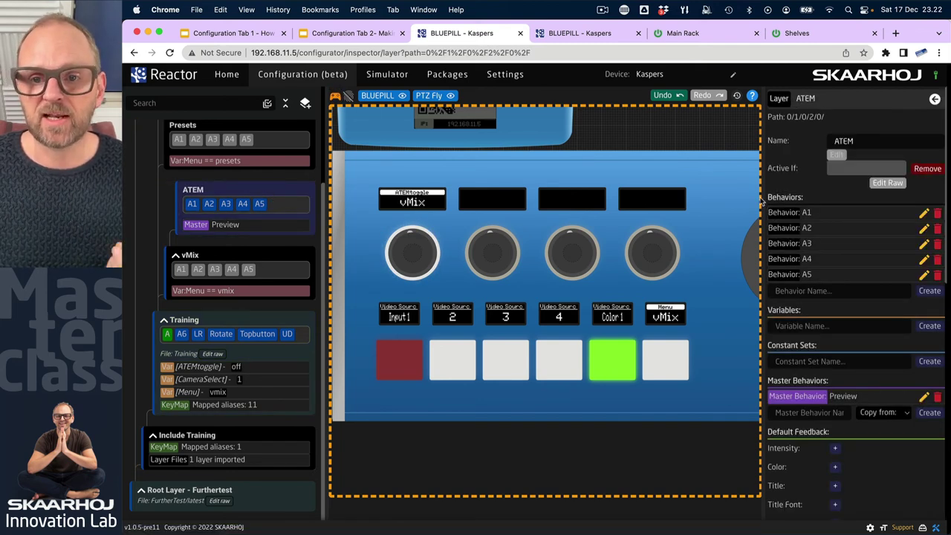
click(836, 155)
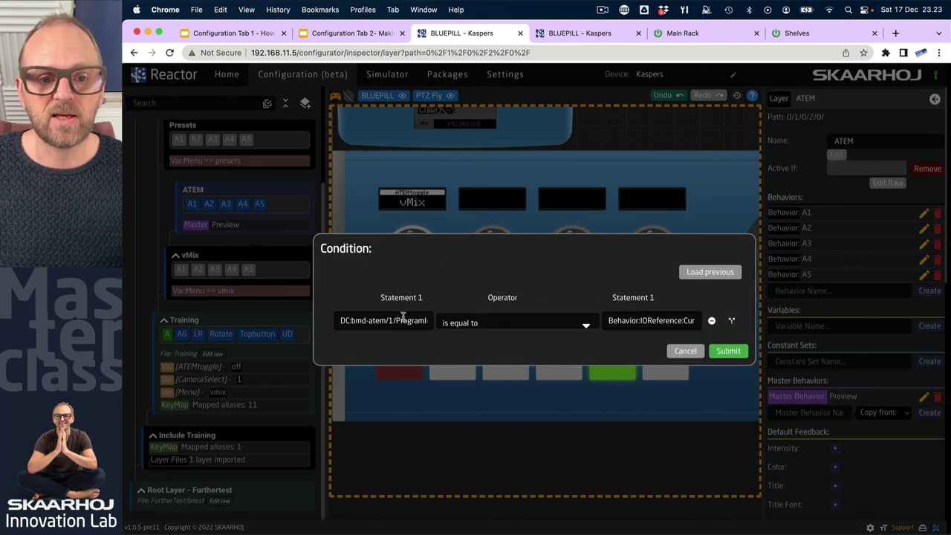
click(403, 320)
click(417, 176)
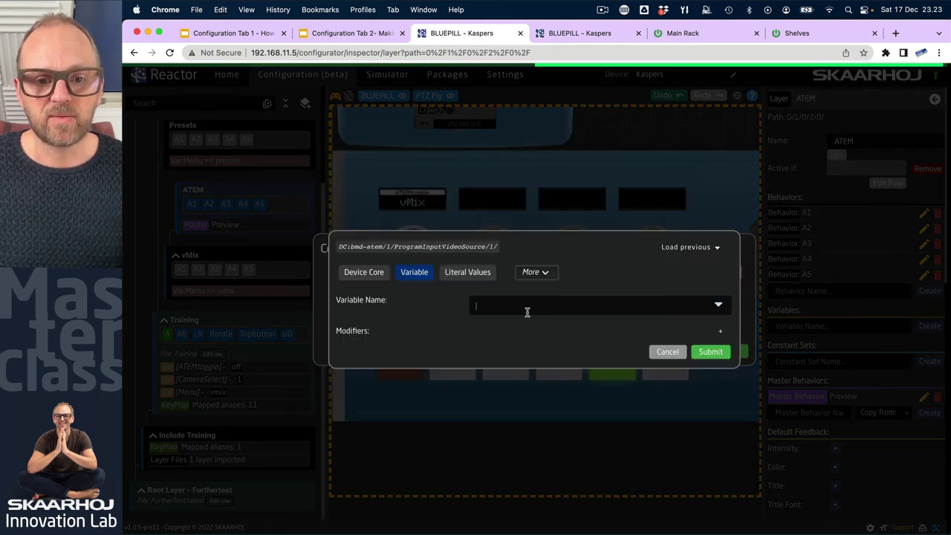
click(526, 307)
click(505, 322)
click(728, 356)
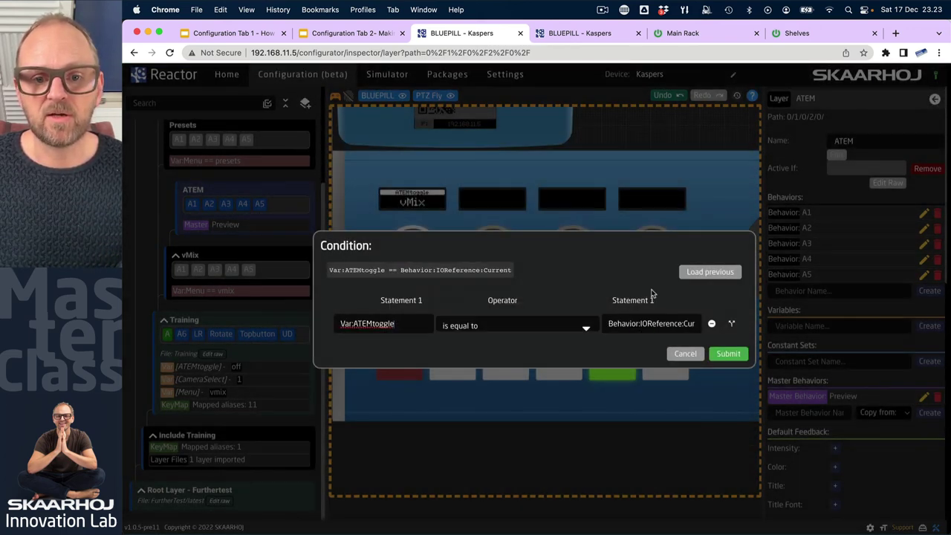
Step: Compare ATEMtoggle with the literal value on in the ATEM layer's condition, using is equal to, and submit it
click(653, 321)
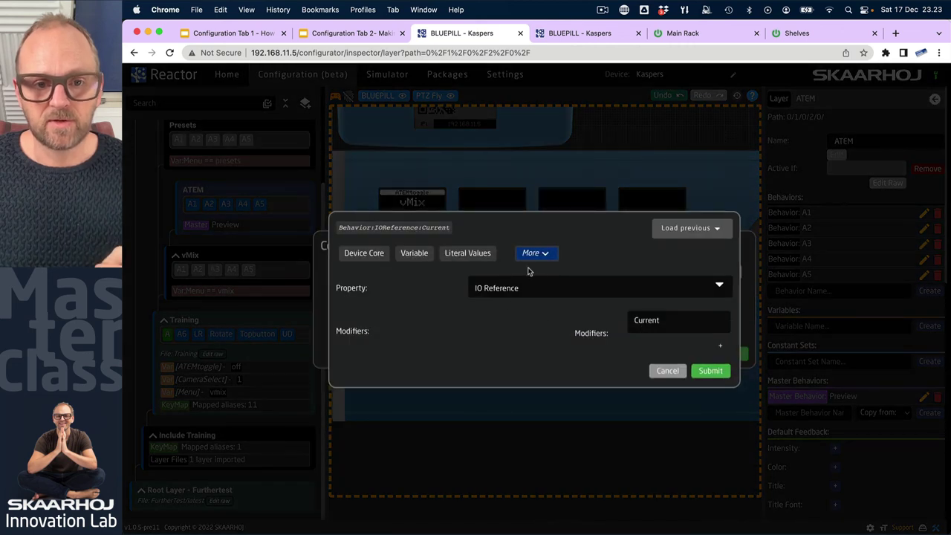
click(477, 258)
click(493, 316)
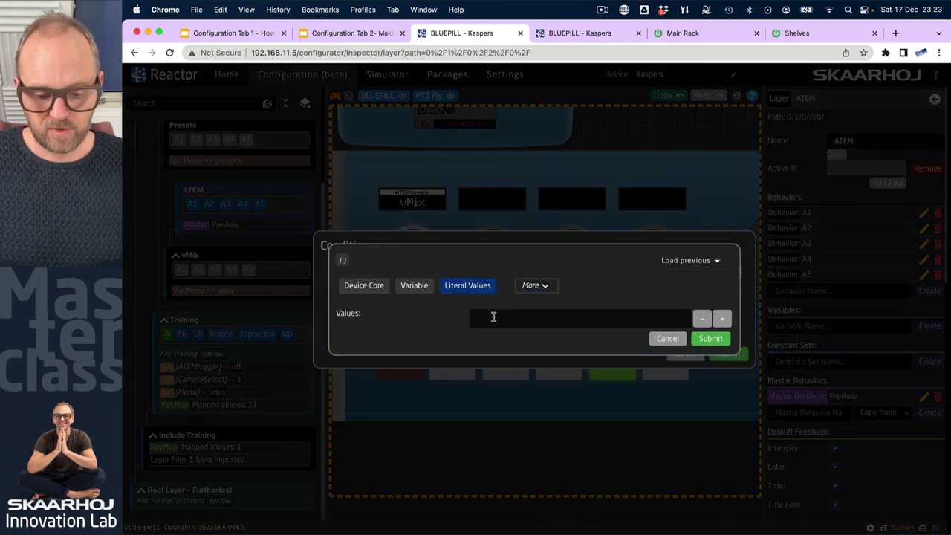
text(on)
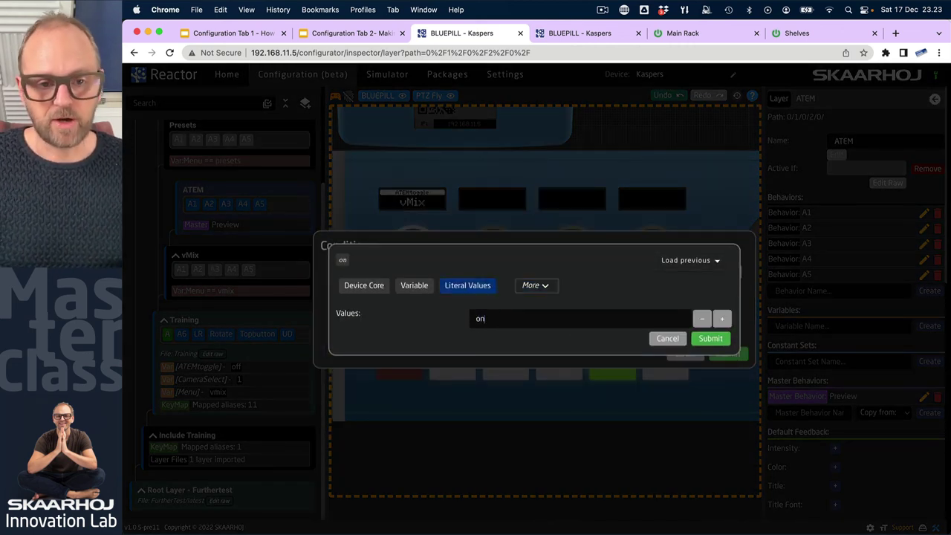
click(710, 339)
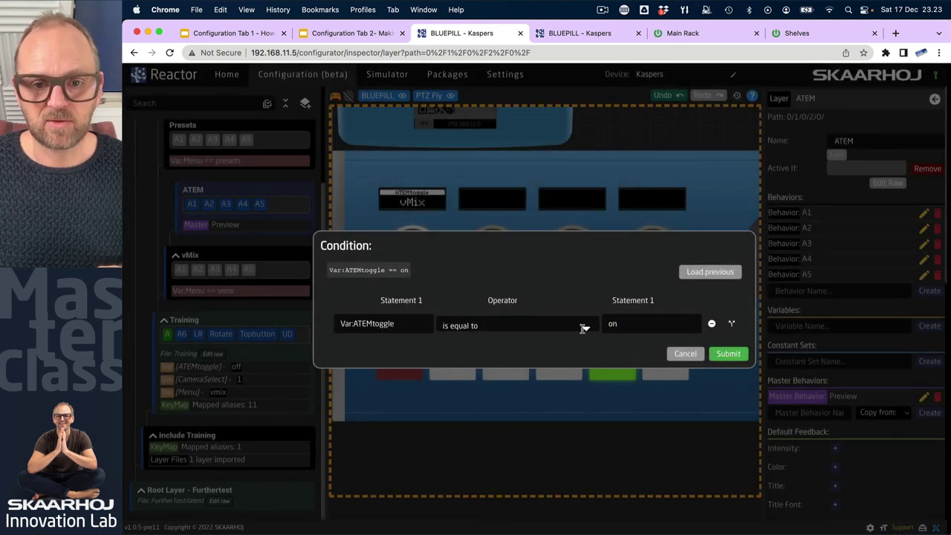
click(728, 357)
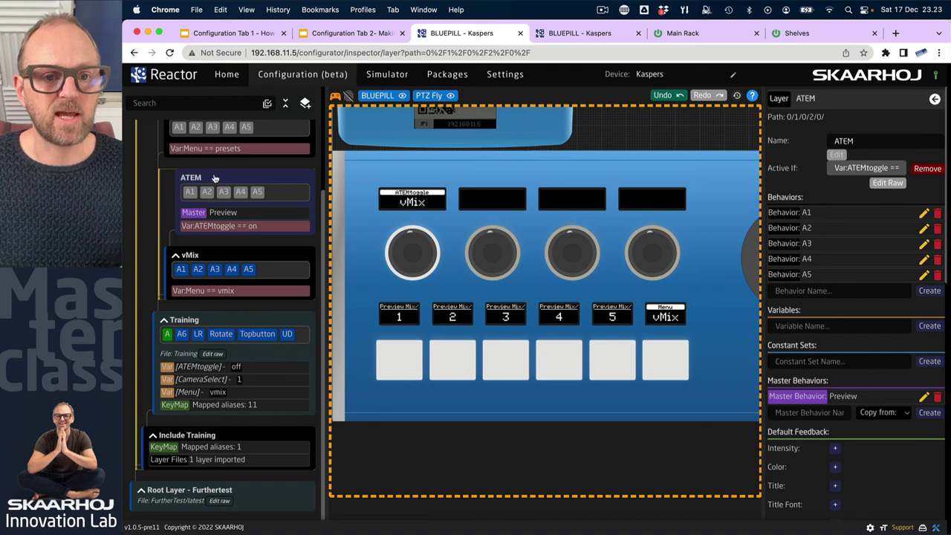
Step: Test the first knob on the simulated panel by toggling repeatedly between vMix and ATEM
click(411, 234)
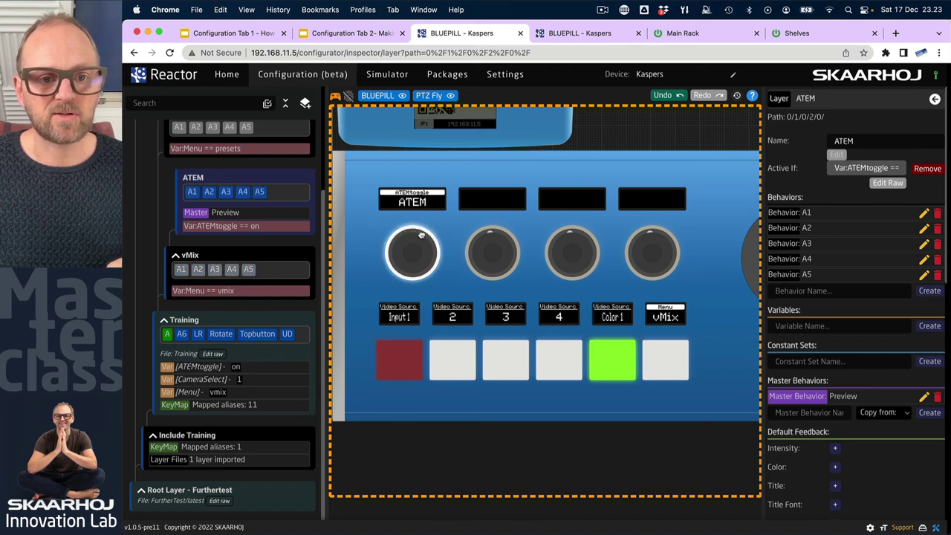
click(421, 234)
click(411, 232)
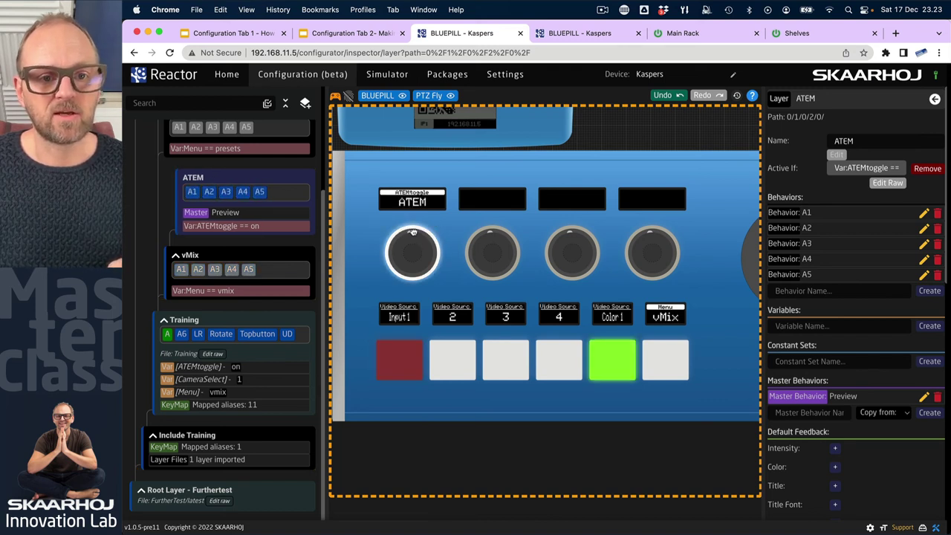
click(402, 234)
click(407, 233)
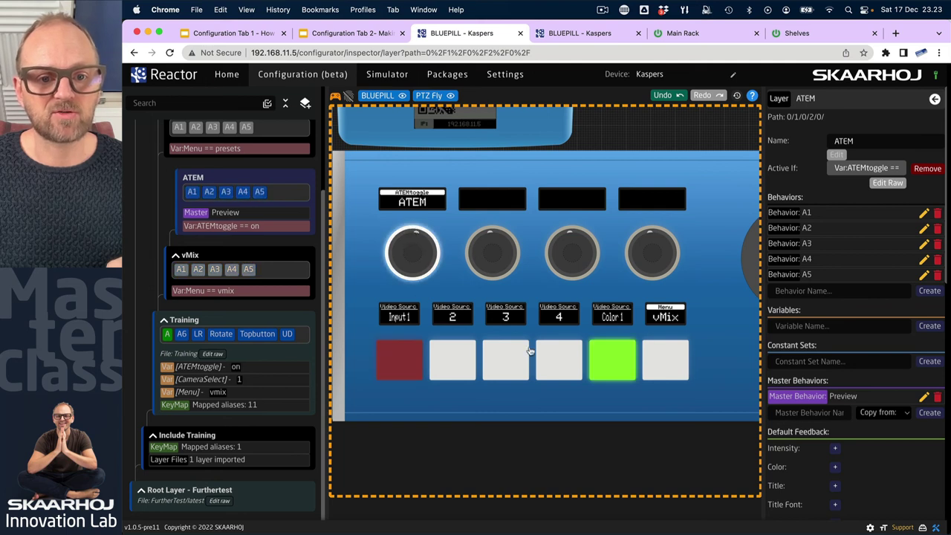
click(405, 234)
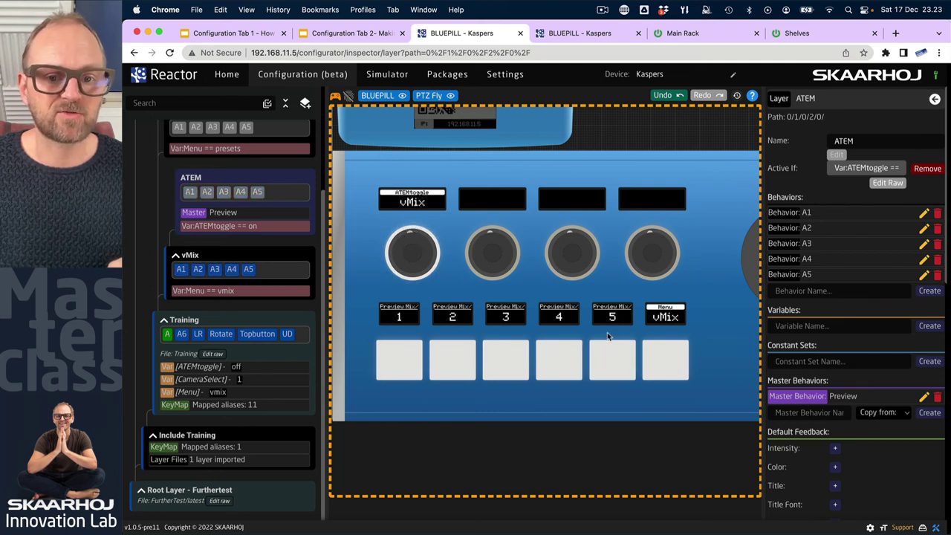
click(421, 233)
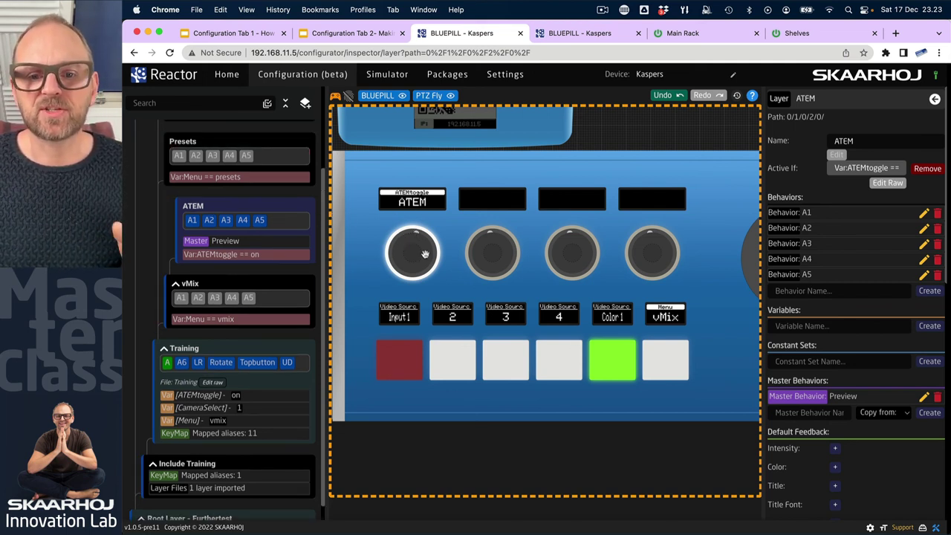
Step: Test the A6 menu button by cycling the Menu variable through its options back to vMix
click(671, 374)
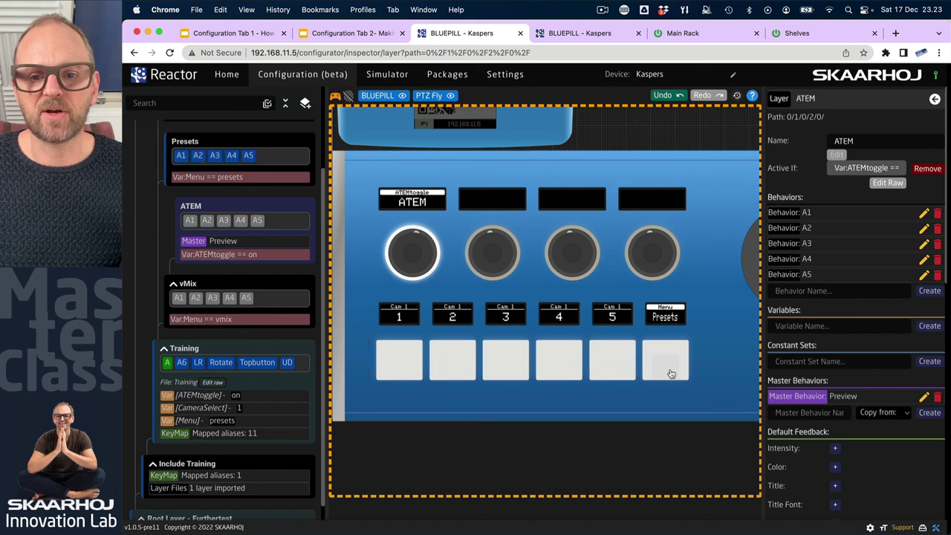
click(671, 374)
click(671, 374)
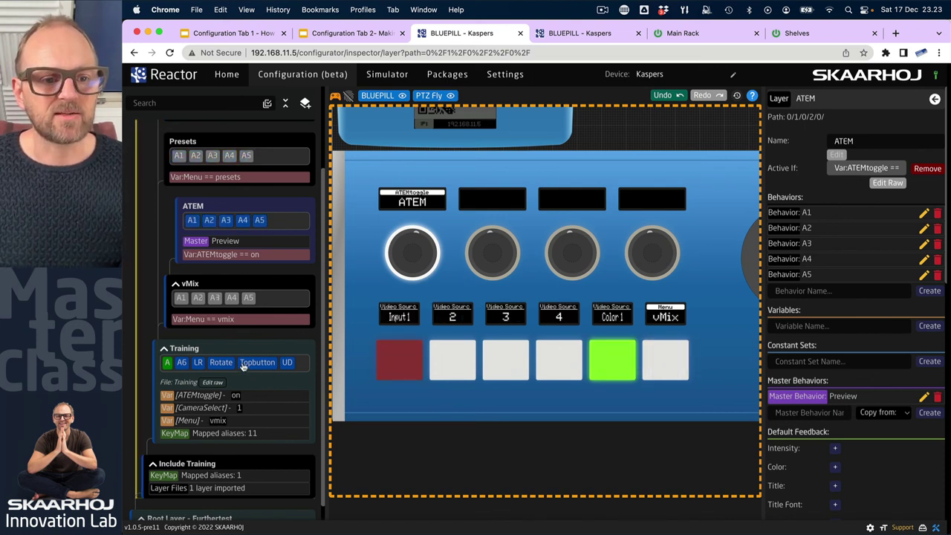
Step: Add an Active If condition to the Training layer's behavior A with the Menu variable as its first statement
click(168, 364)
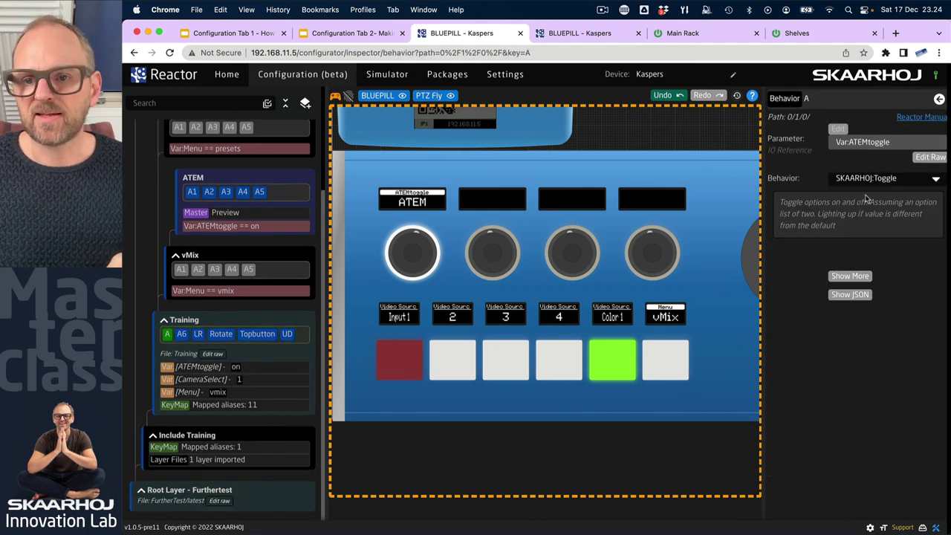
click(851, 277)
scroll(866, 347, down, 3)
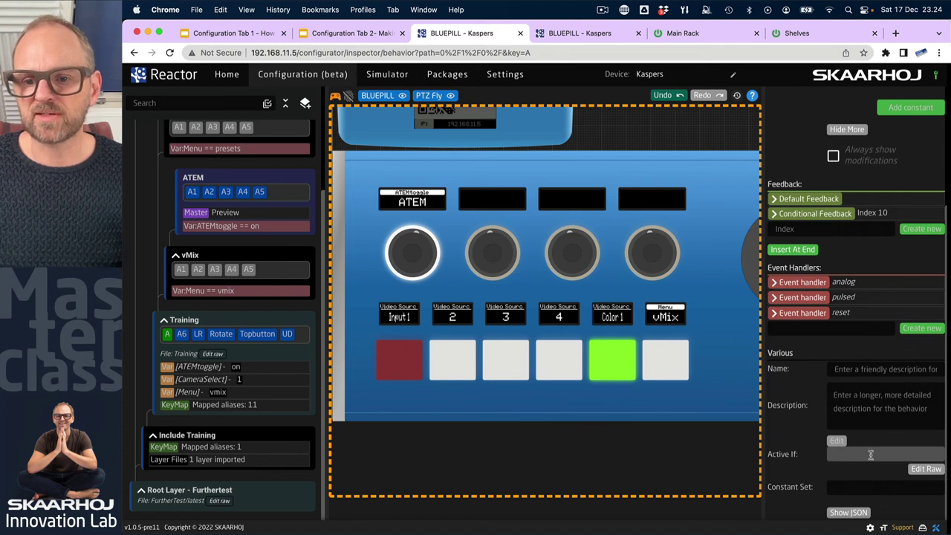
click(837, 442)
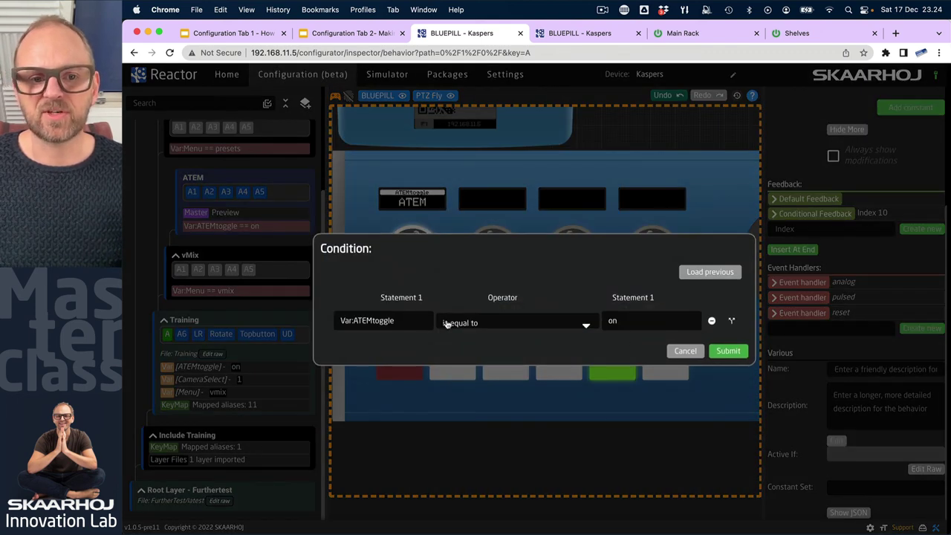
click(403, 320)
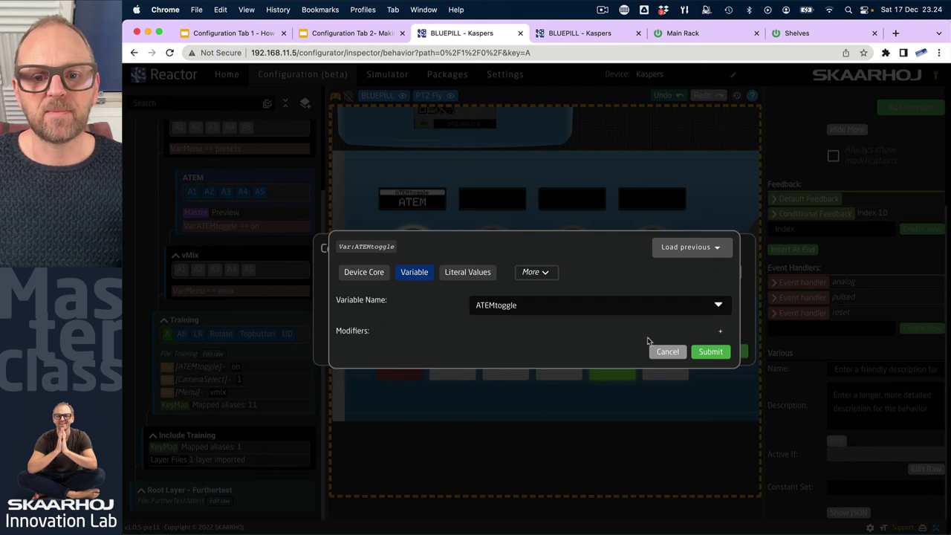
click(668, 352)
click(405, 320)
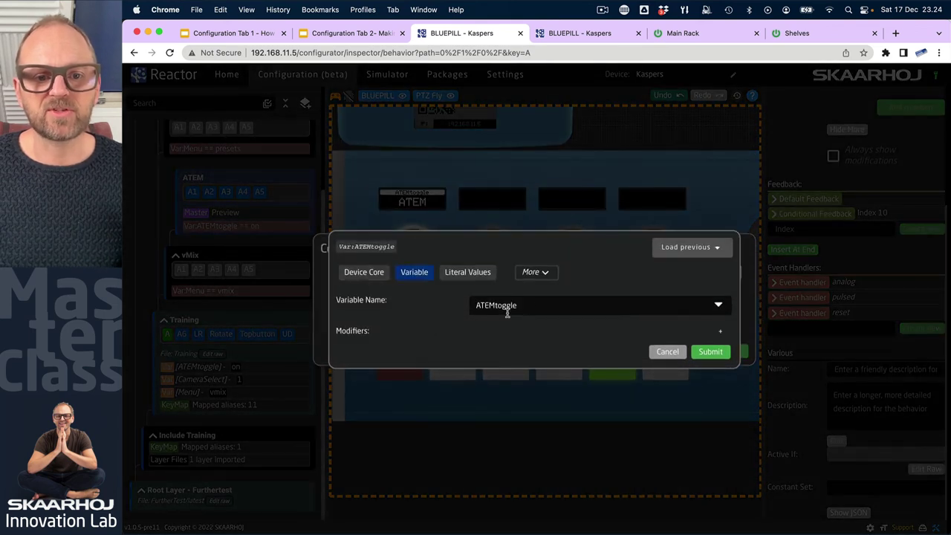
click(535, 307)
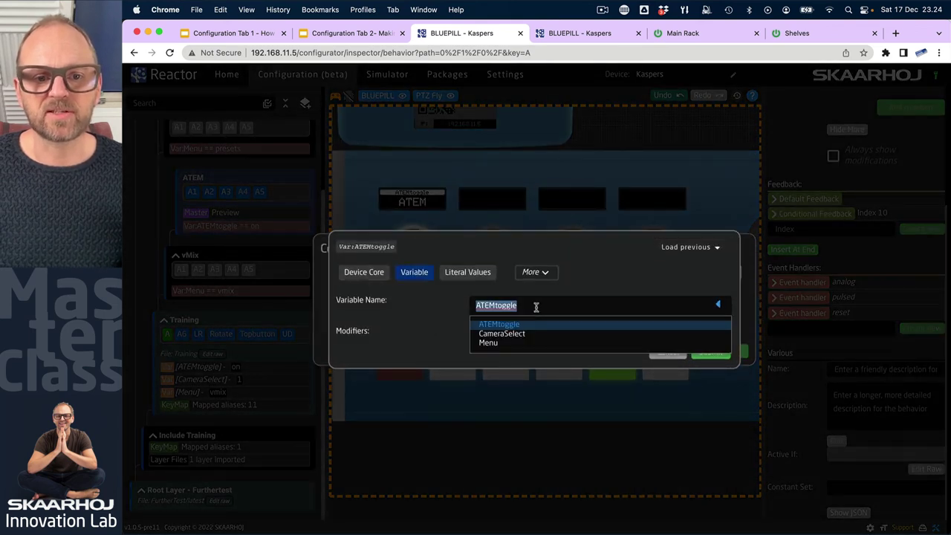
click(488, 344)
click(711, 352)
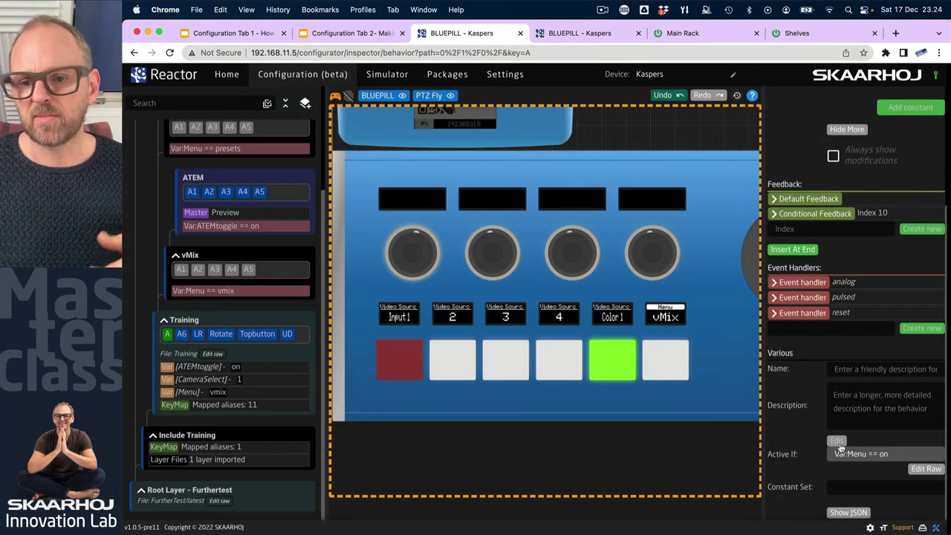
Step: Set the literal value compared with Menu in behavior A's Active If condition to vmix and submit it
click(840, 442)
click(633, 320)
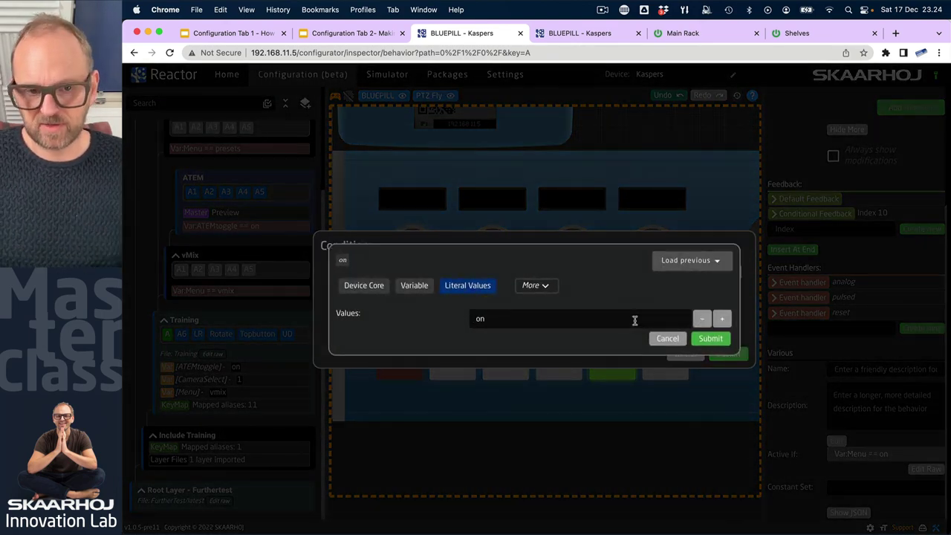
key(BackSpace)
key(BackSpace)
text(vmix)
click(714, 340)
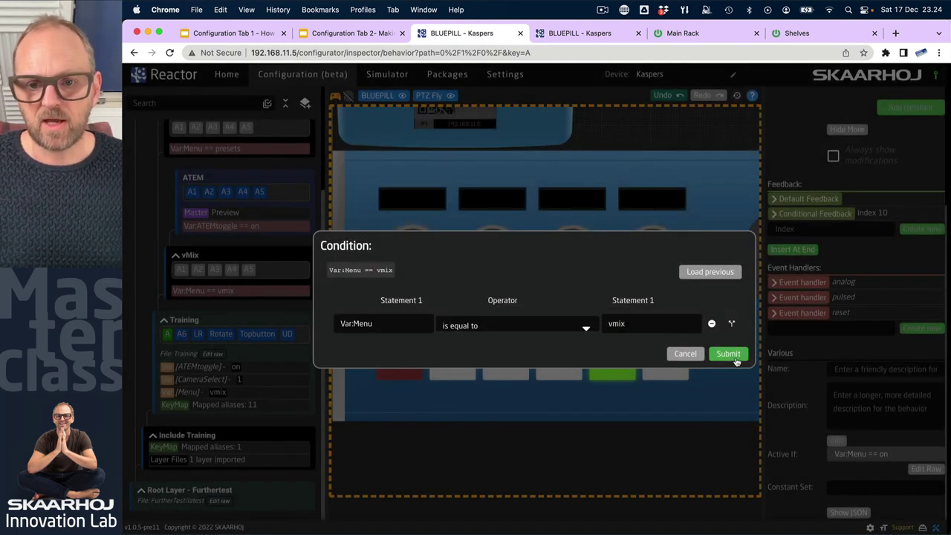
click(736, 355)
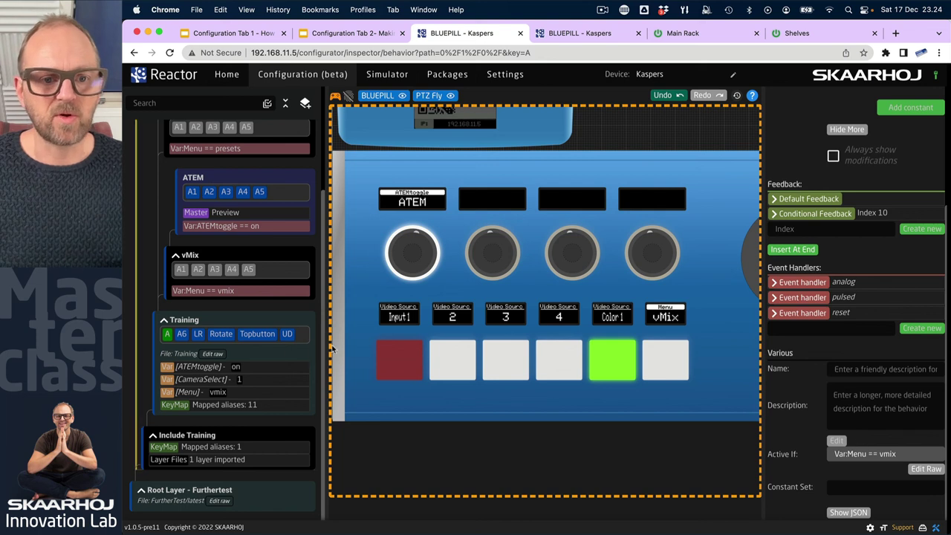
Step: Test the simulated panel by cycling the A6 menu button back to vMix and toggling the first knob from ATEM to vMix
click(667, 362)
click(666, 362)
click(666, 363)
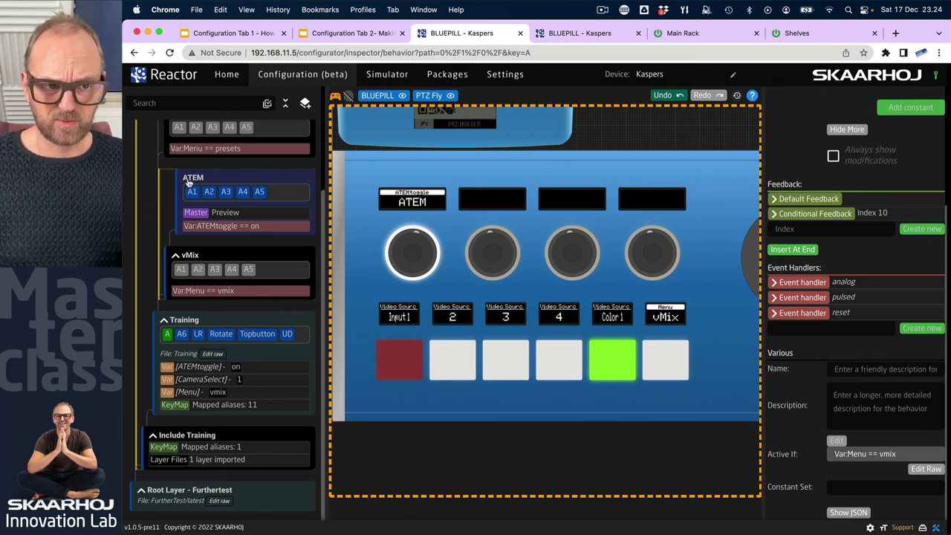
click(408, 235)
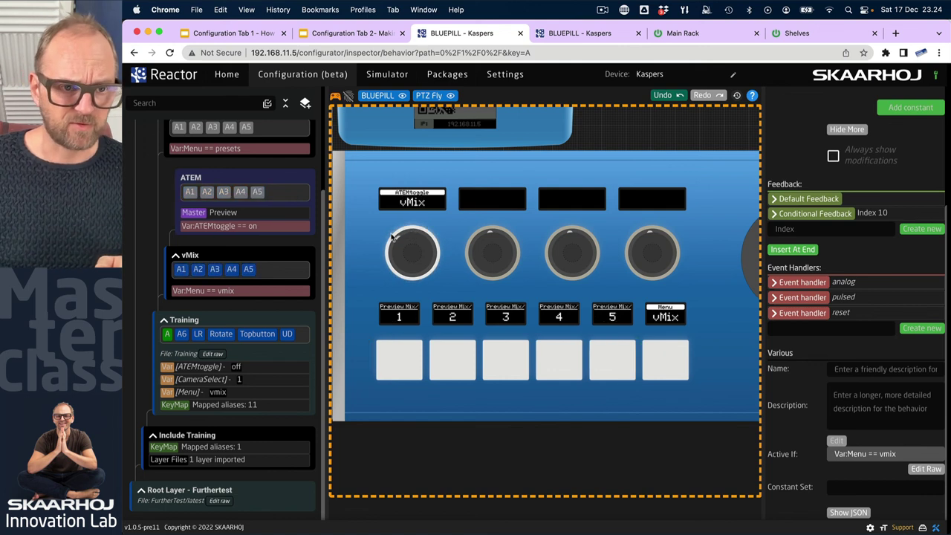